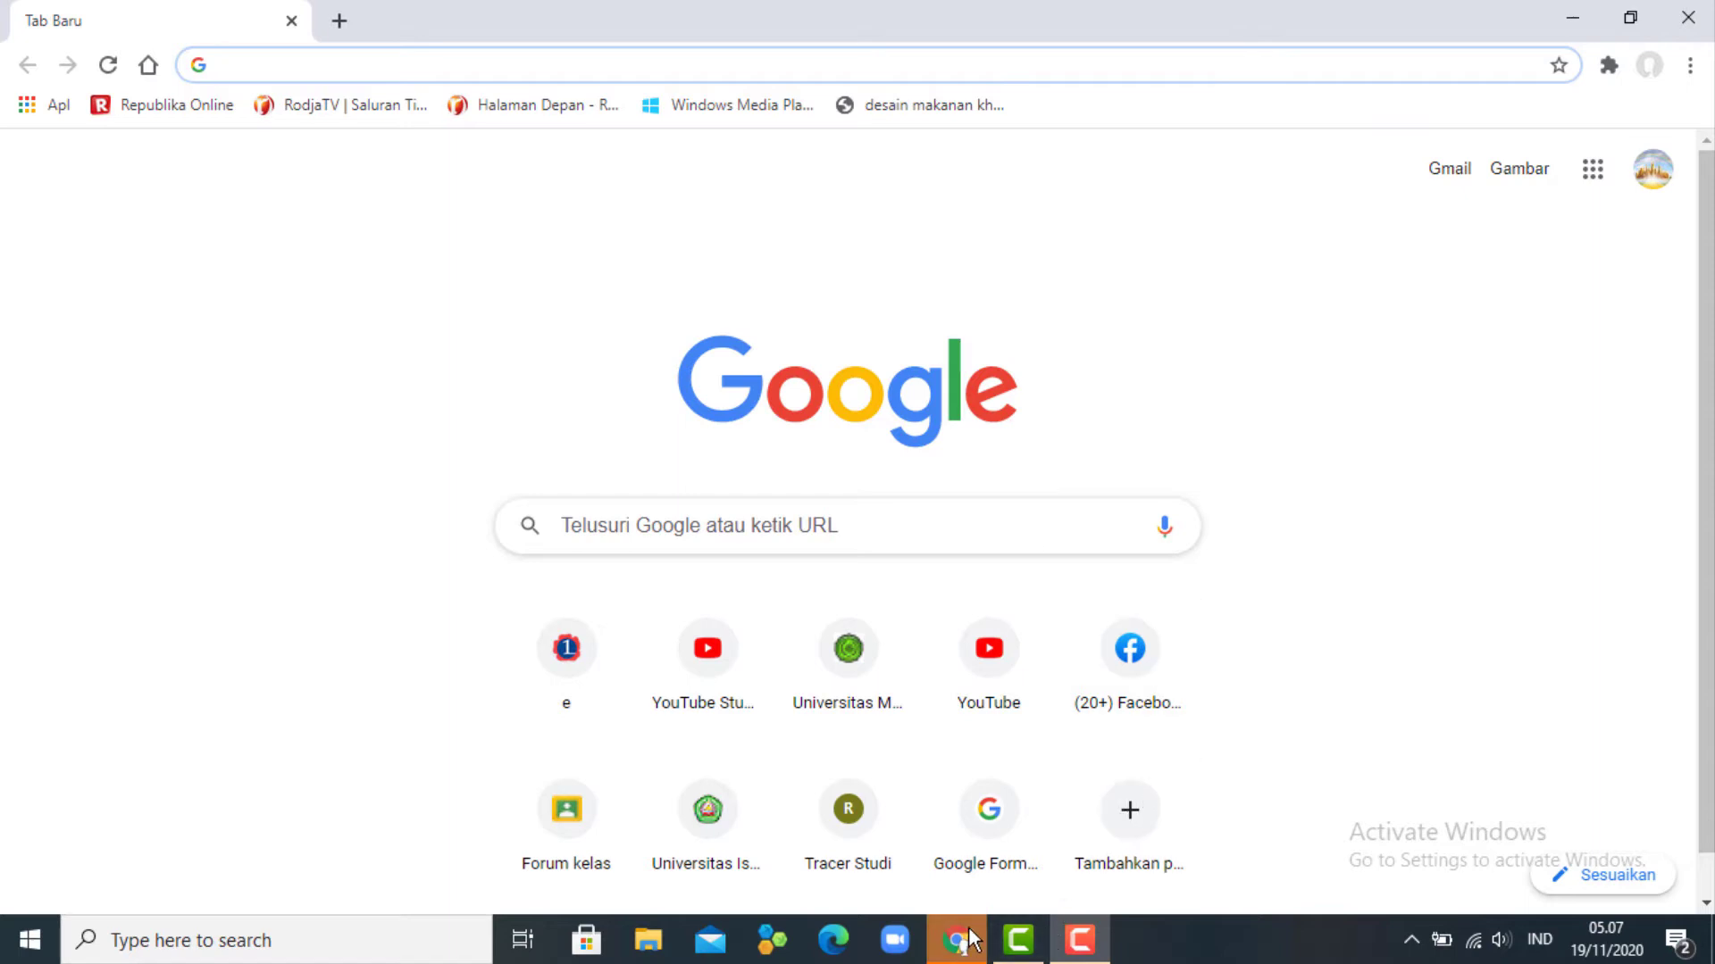
- Go to forms.google.com and create a new blank form
type("forms.")
left_click(592, 67)
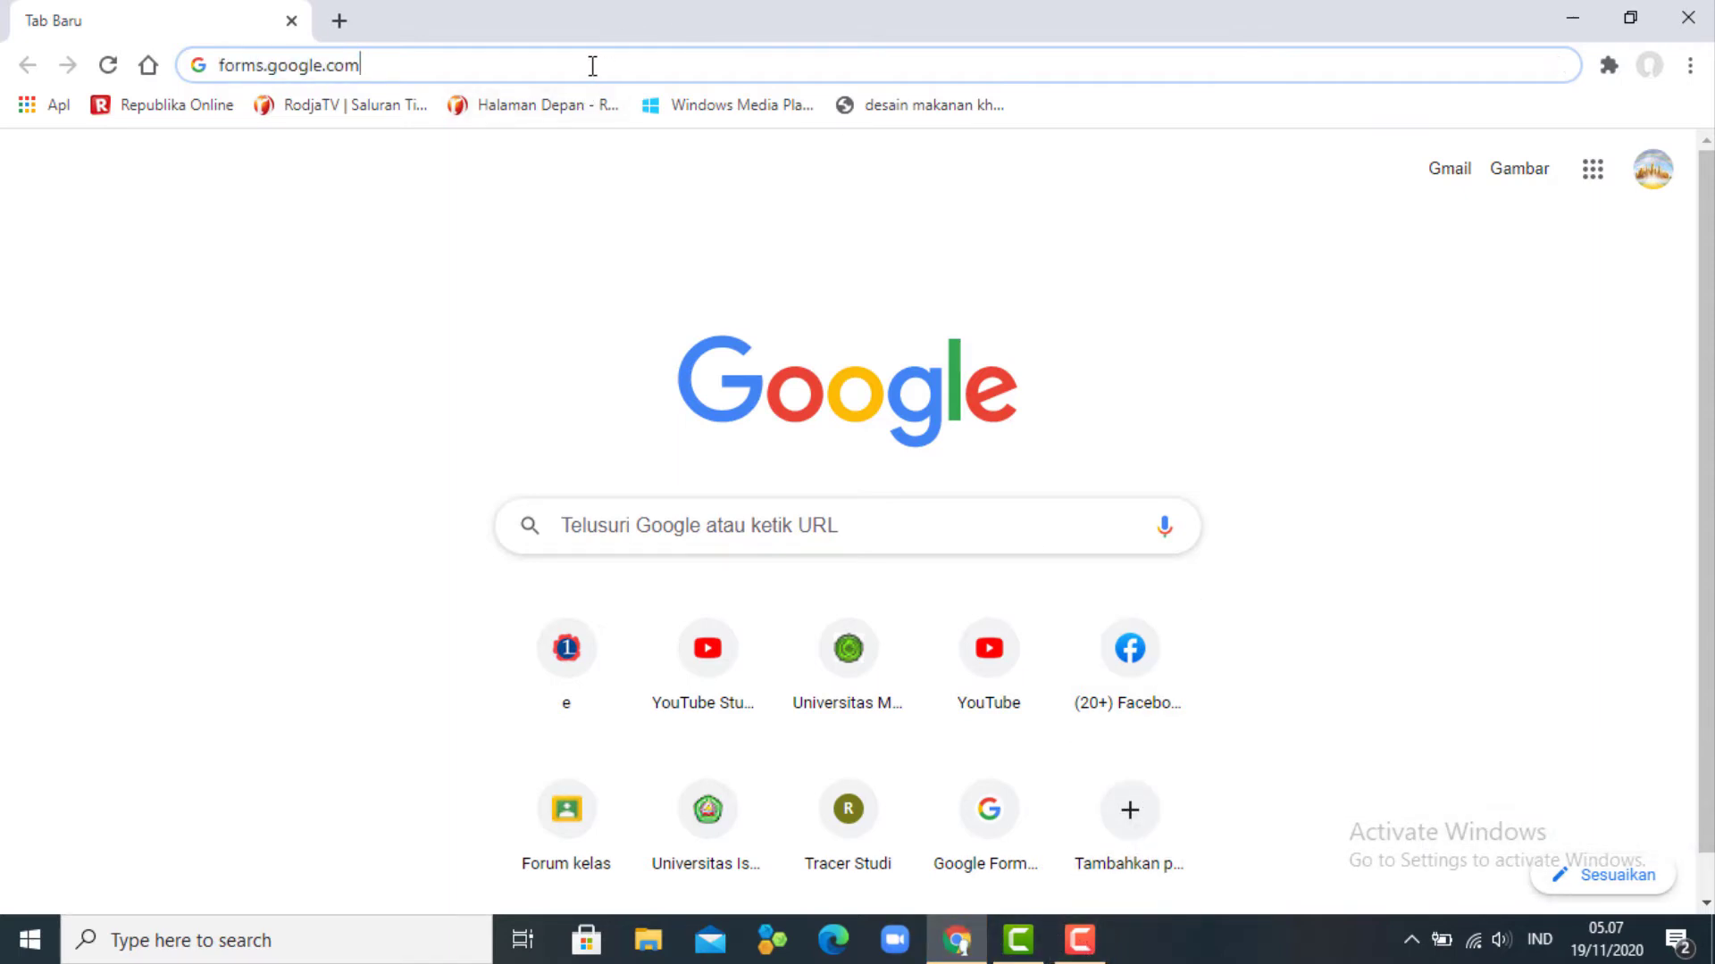
key("Return")
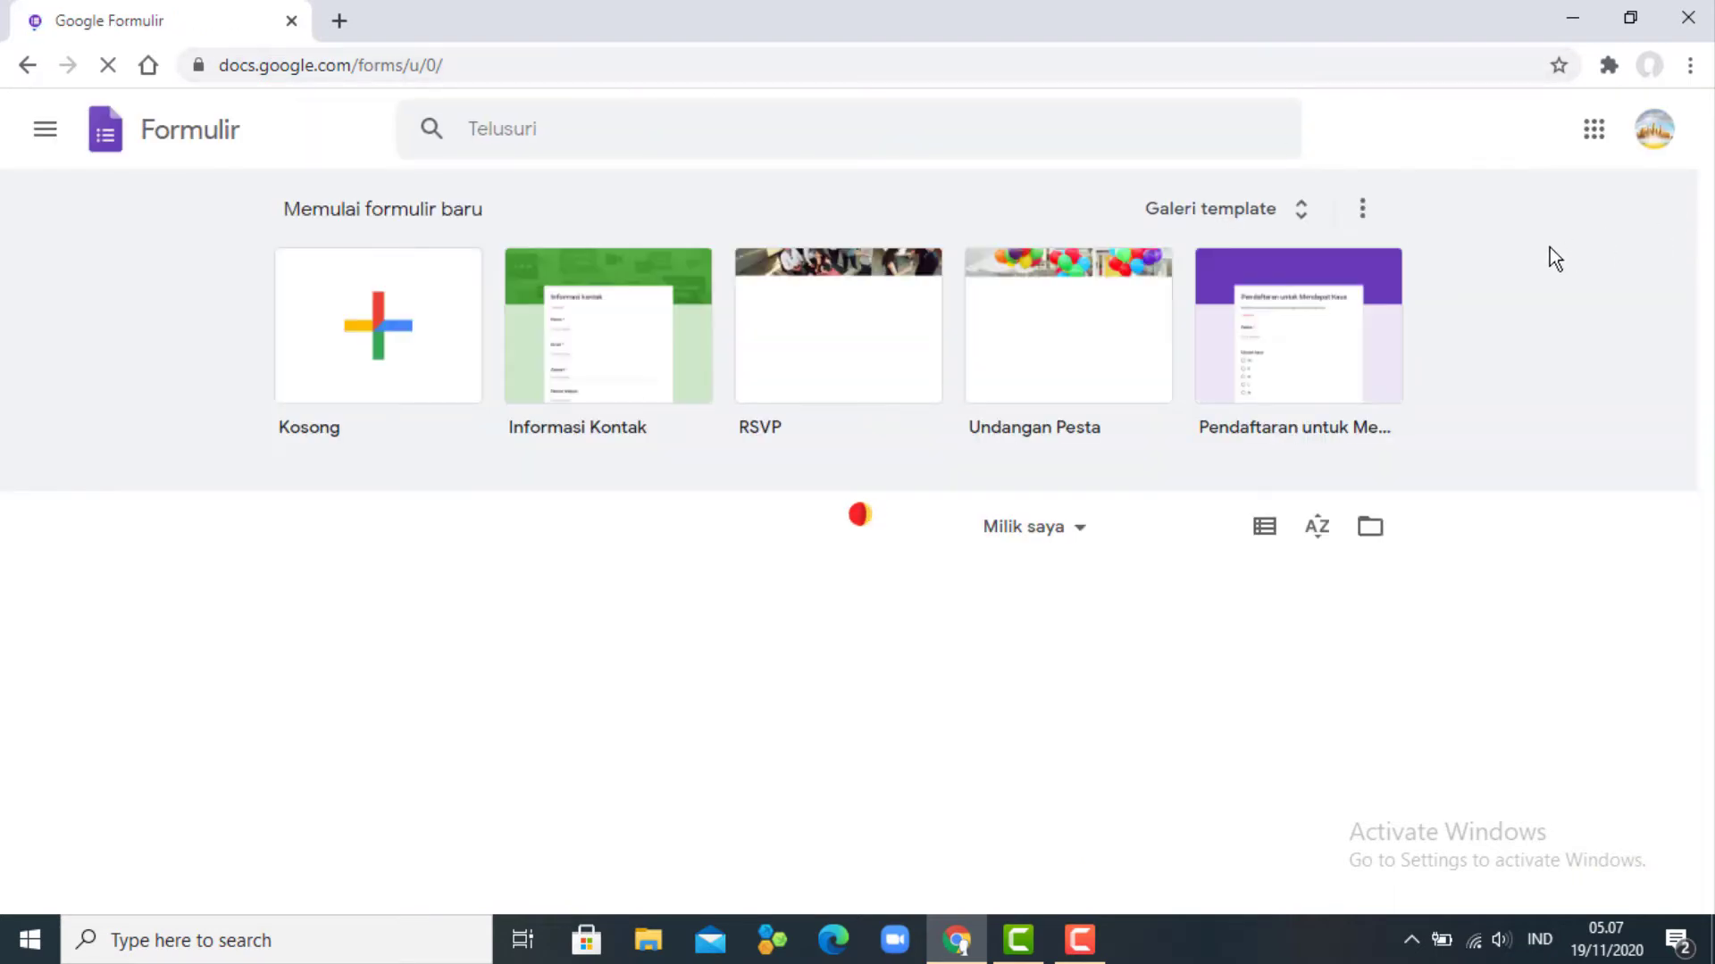
left_click(366, 332)
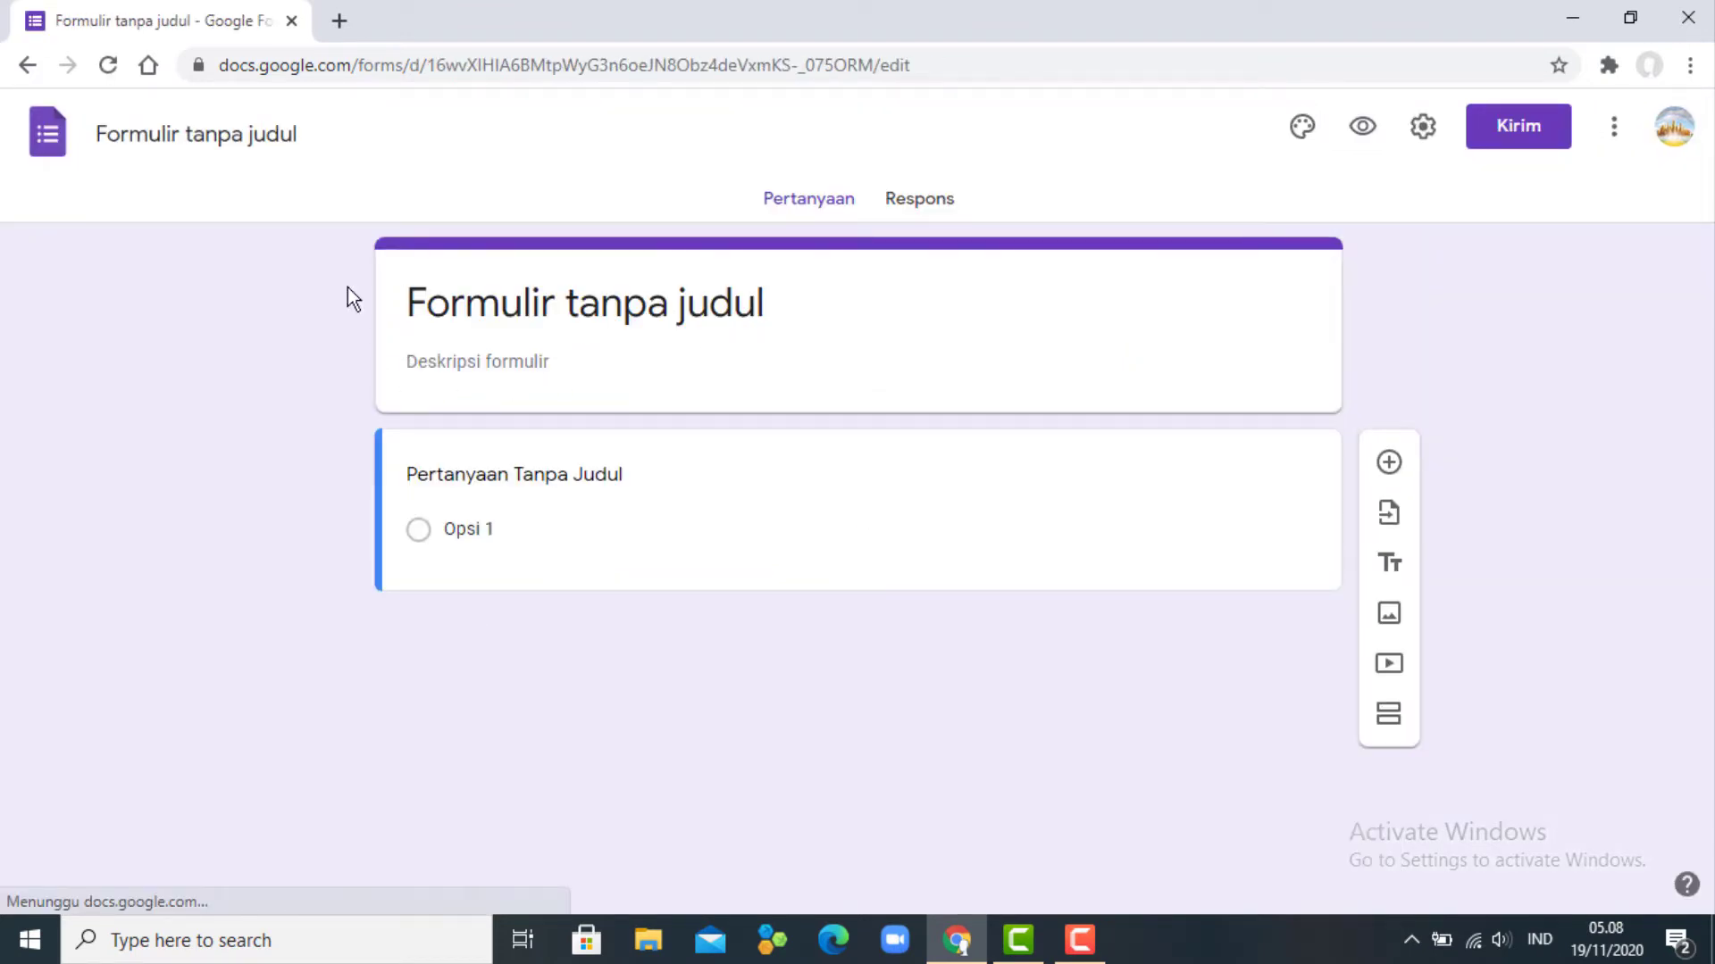
left_click(197, 132)
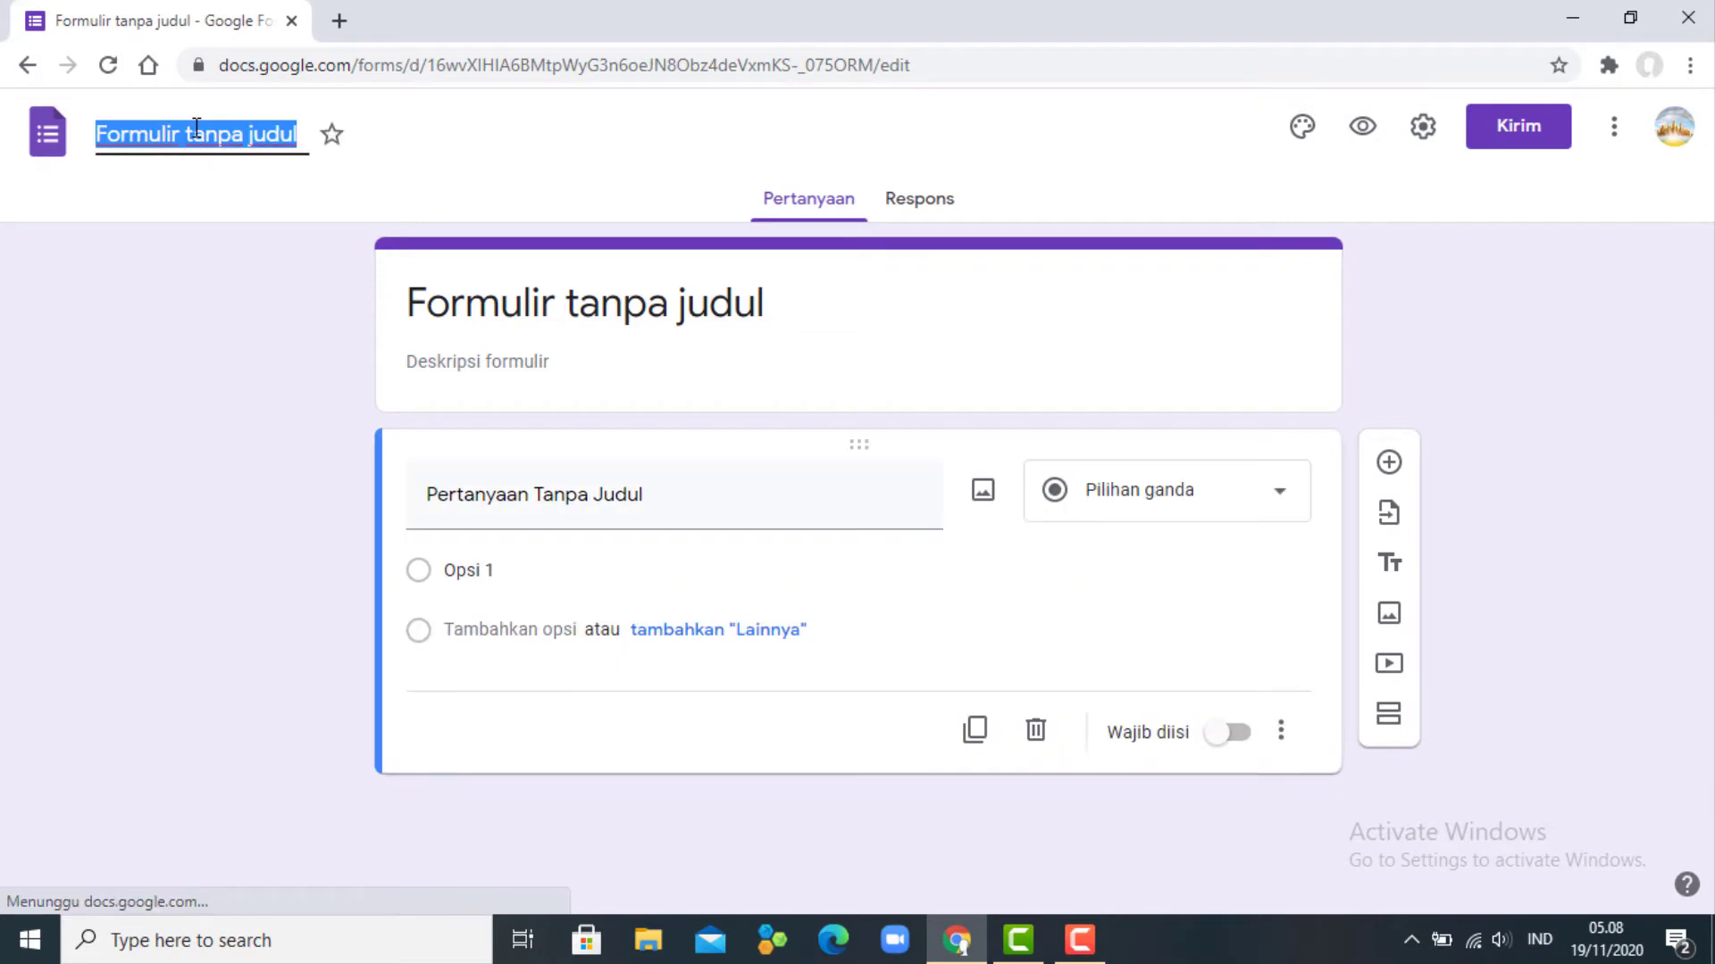
- Rename the form to 'Dependent Drop Down'
type("Deped")
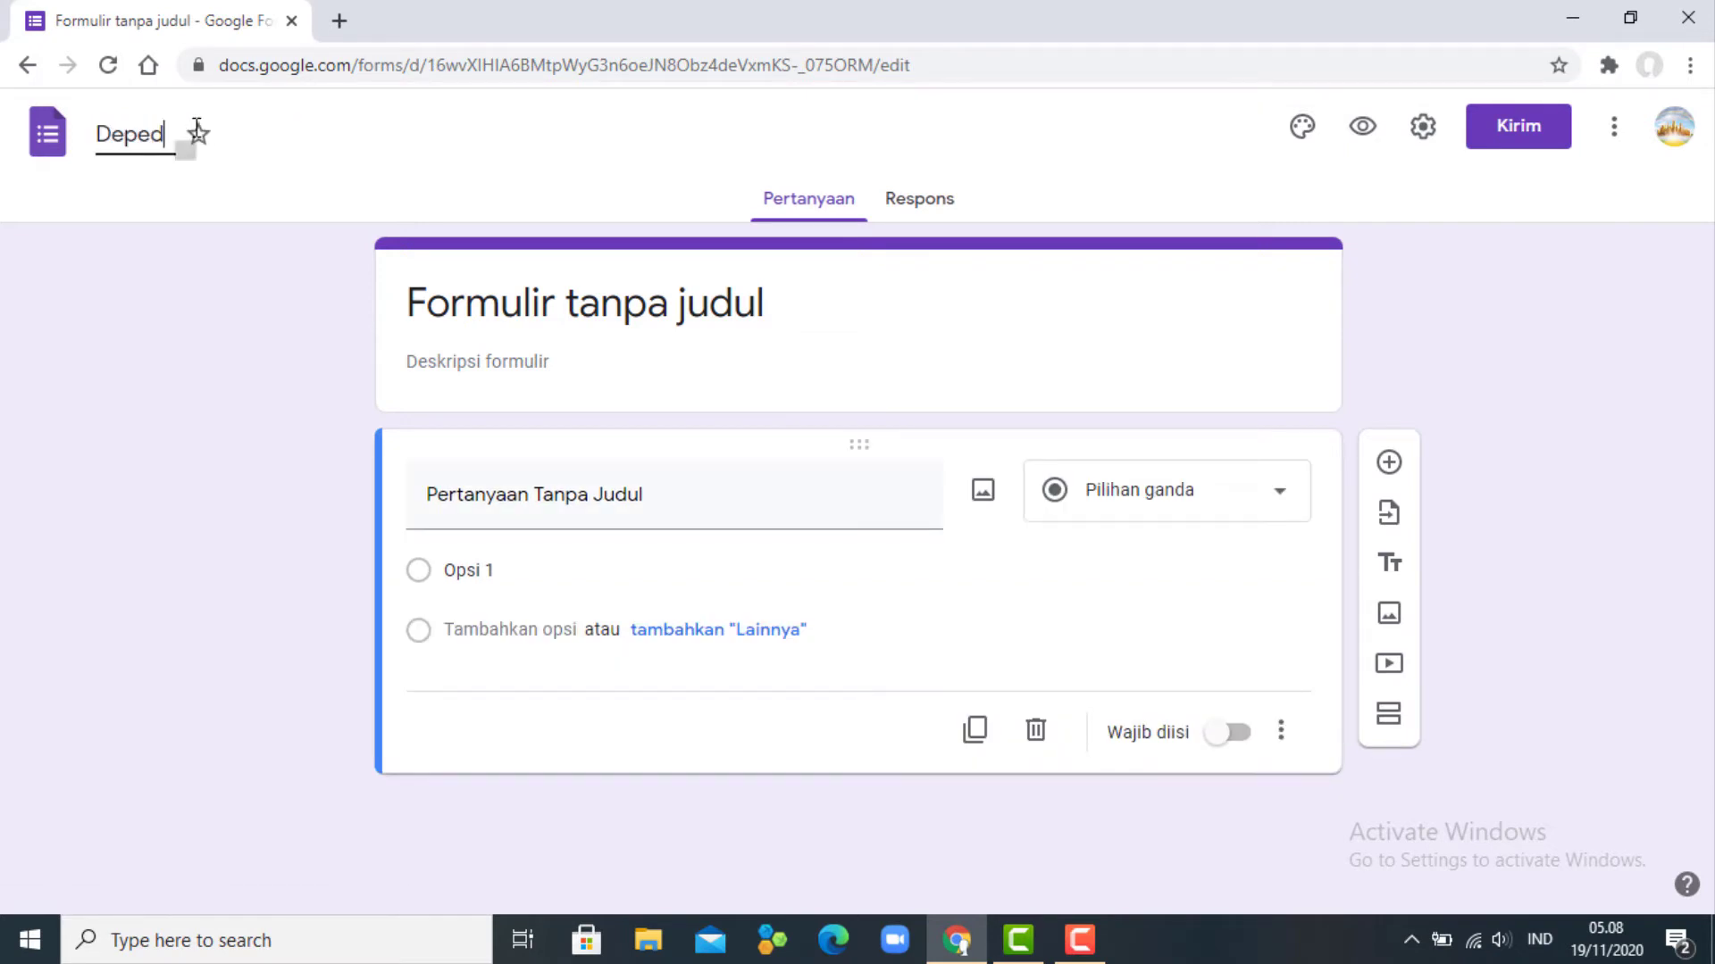
key("BackSpace")
type("ndent Drop Down")
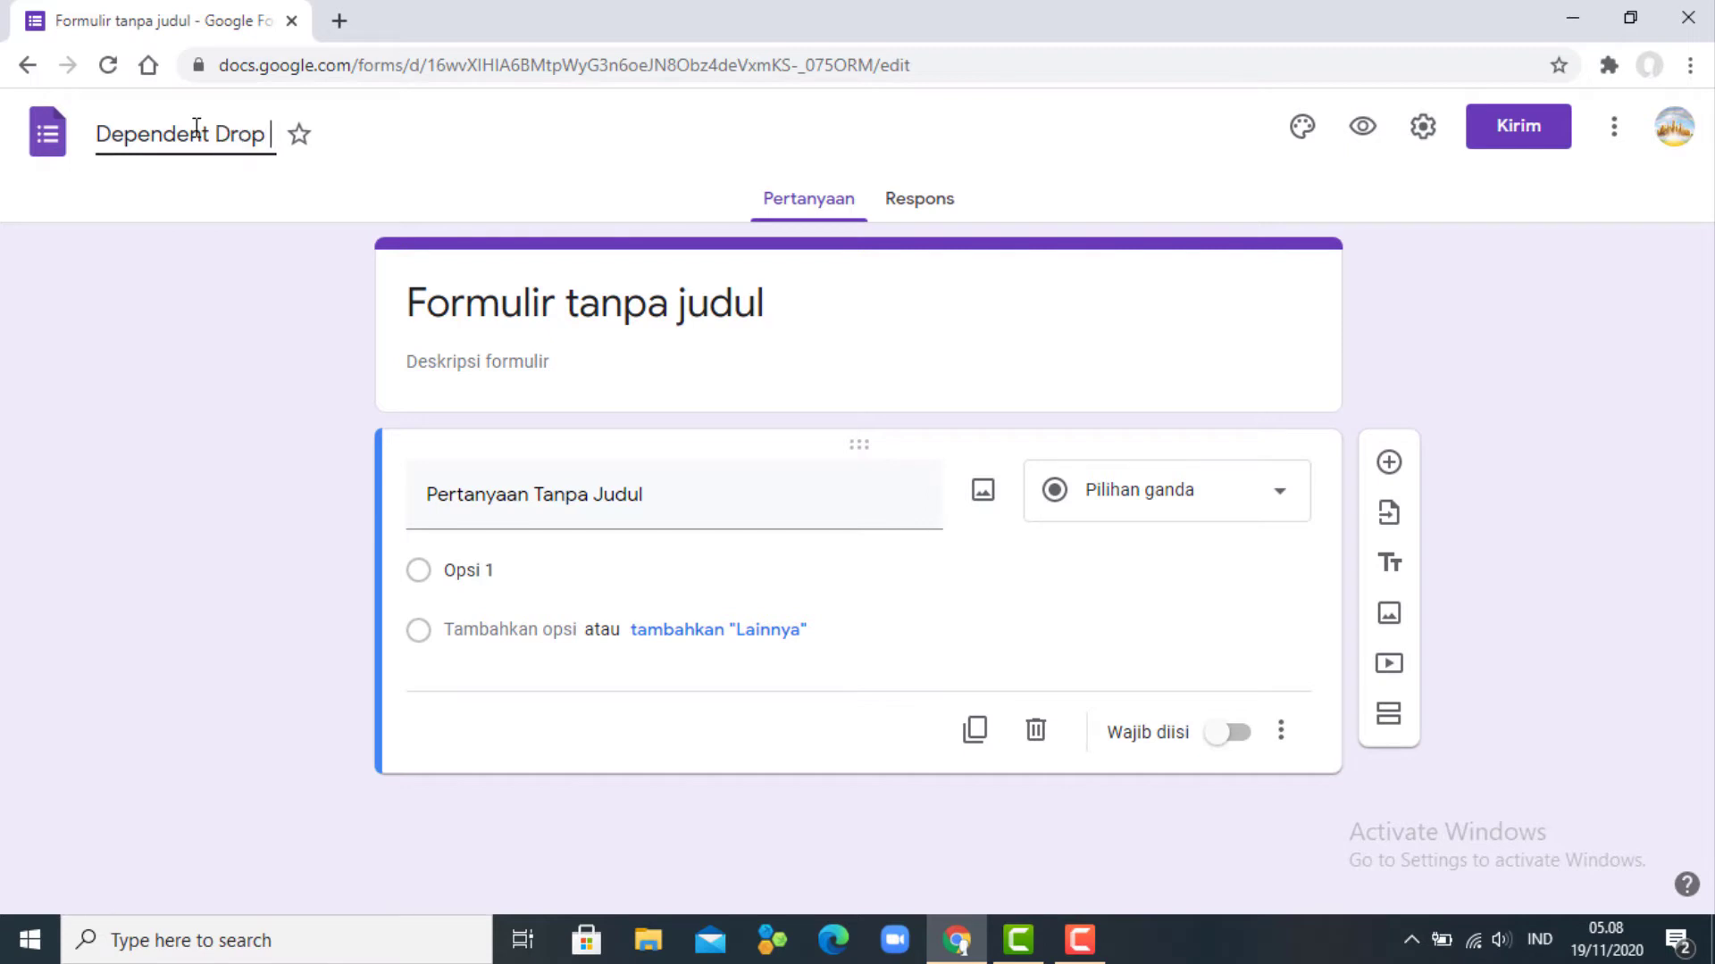
left_click(504, 309)
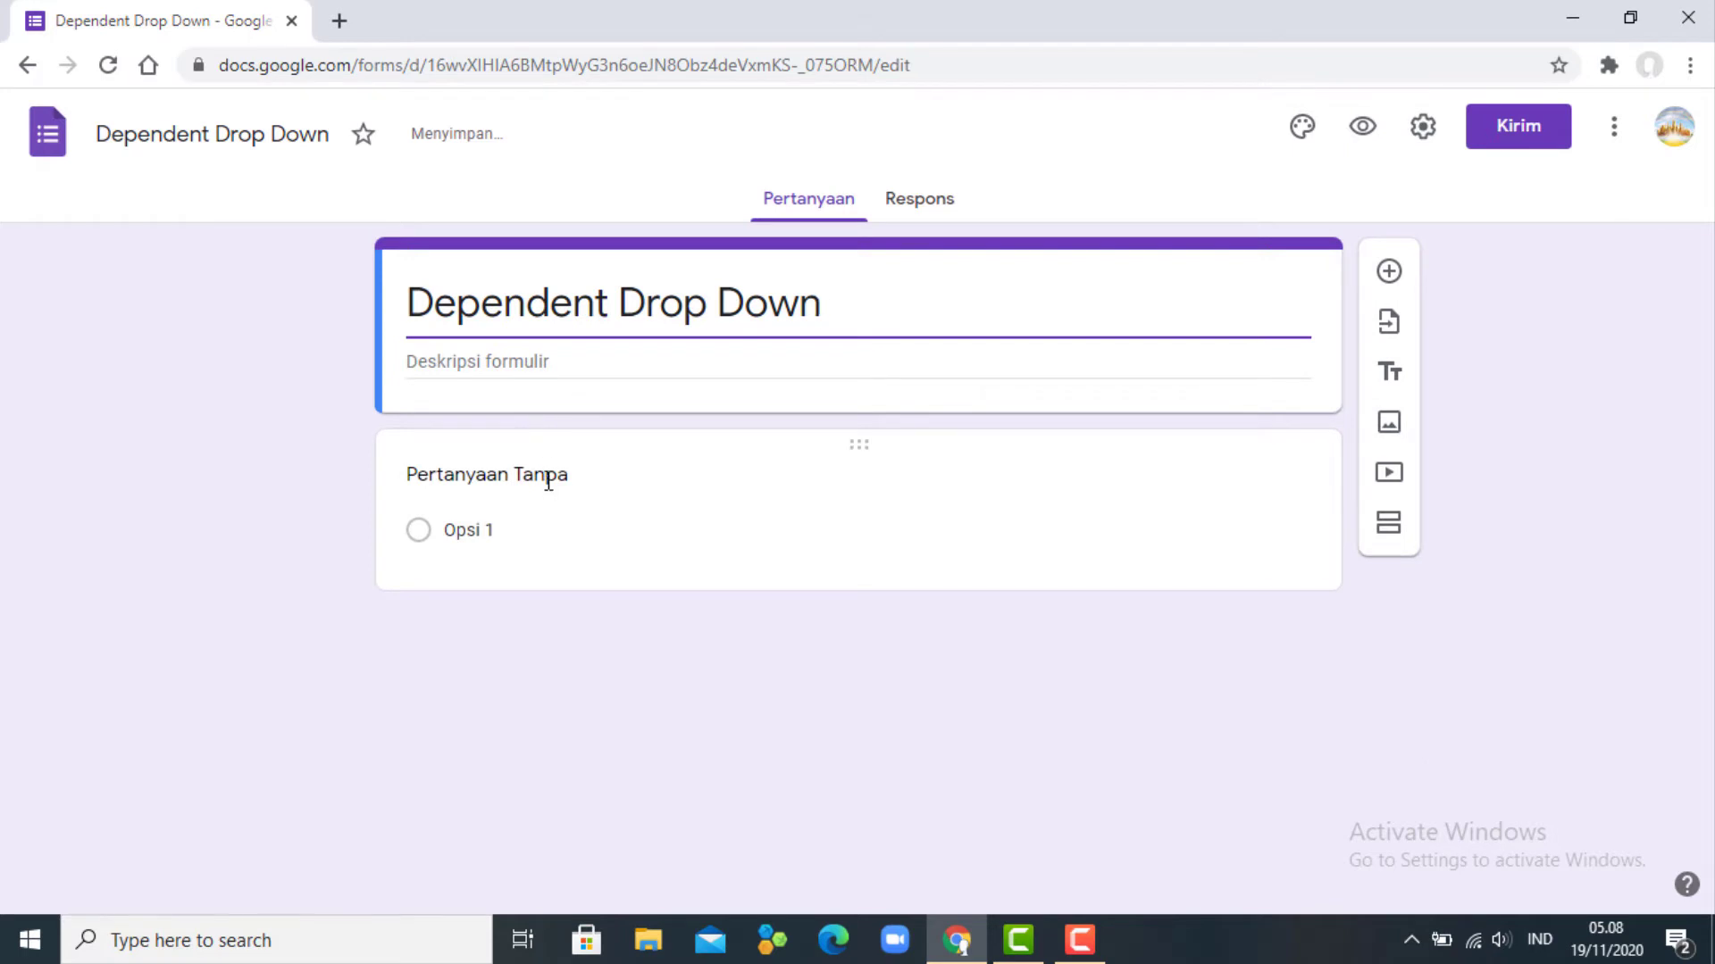
- Title the first question 'Pilih Fakultas Anda' with options Fakultas Teknik and Fakultas Ekonomi
left_click(548, 480)
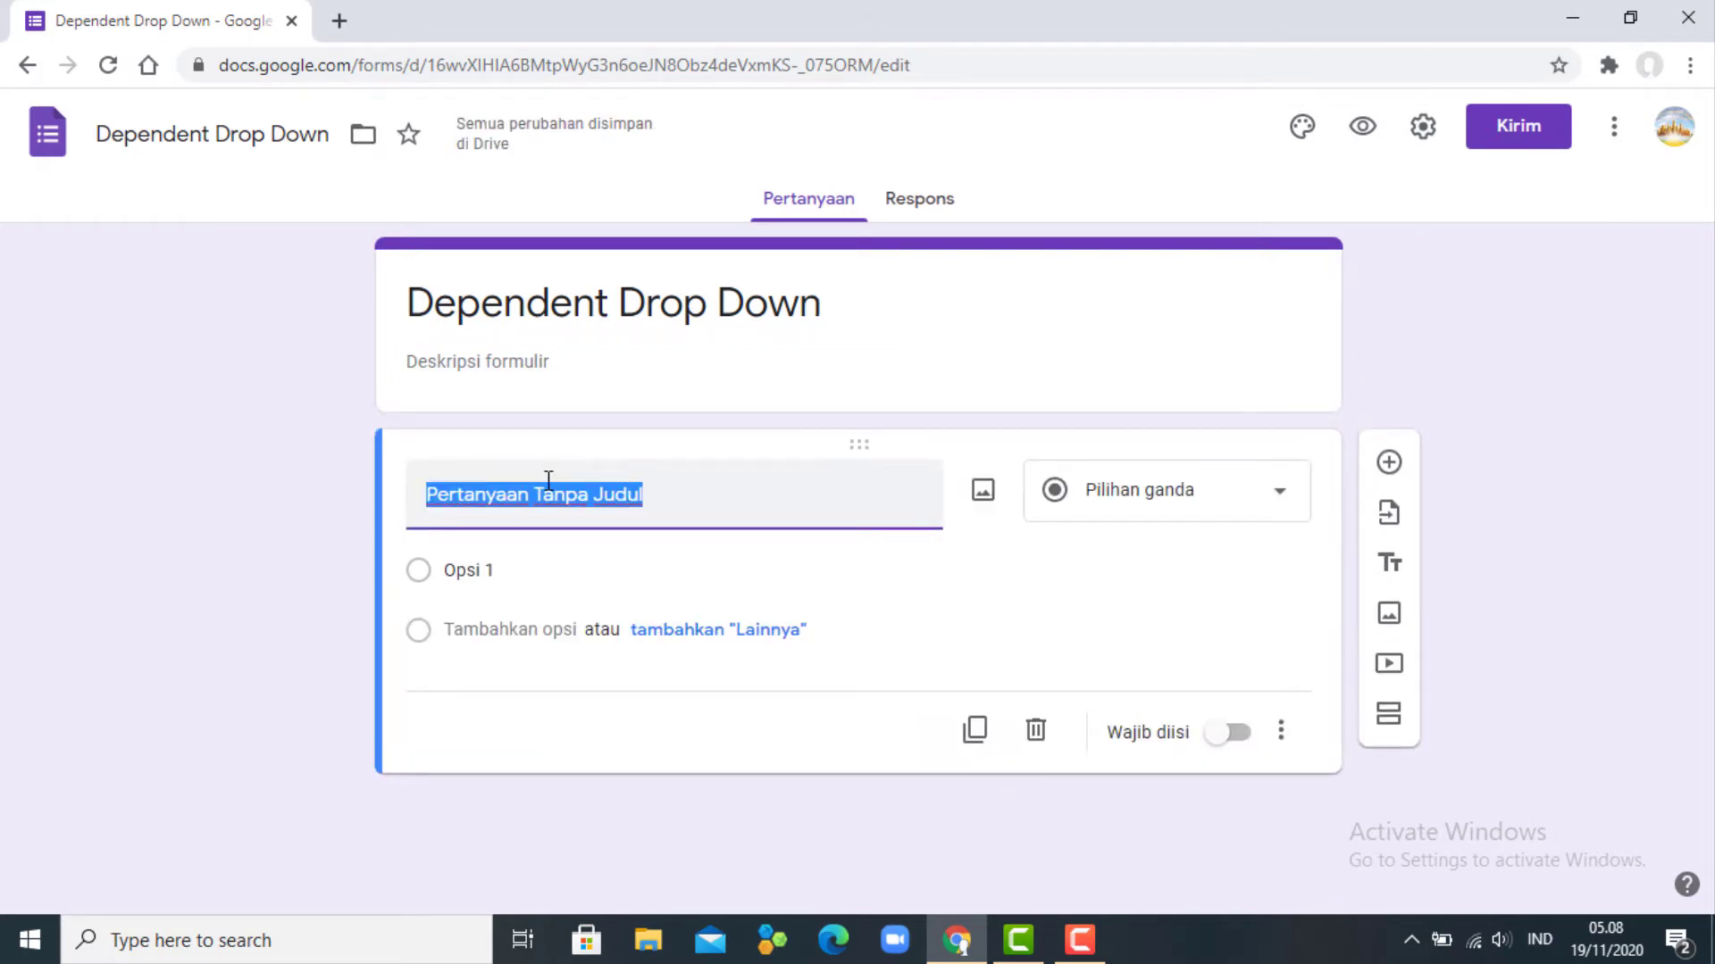
type("Pilih ")
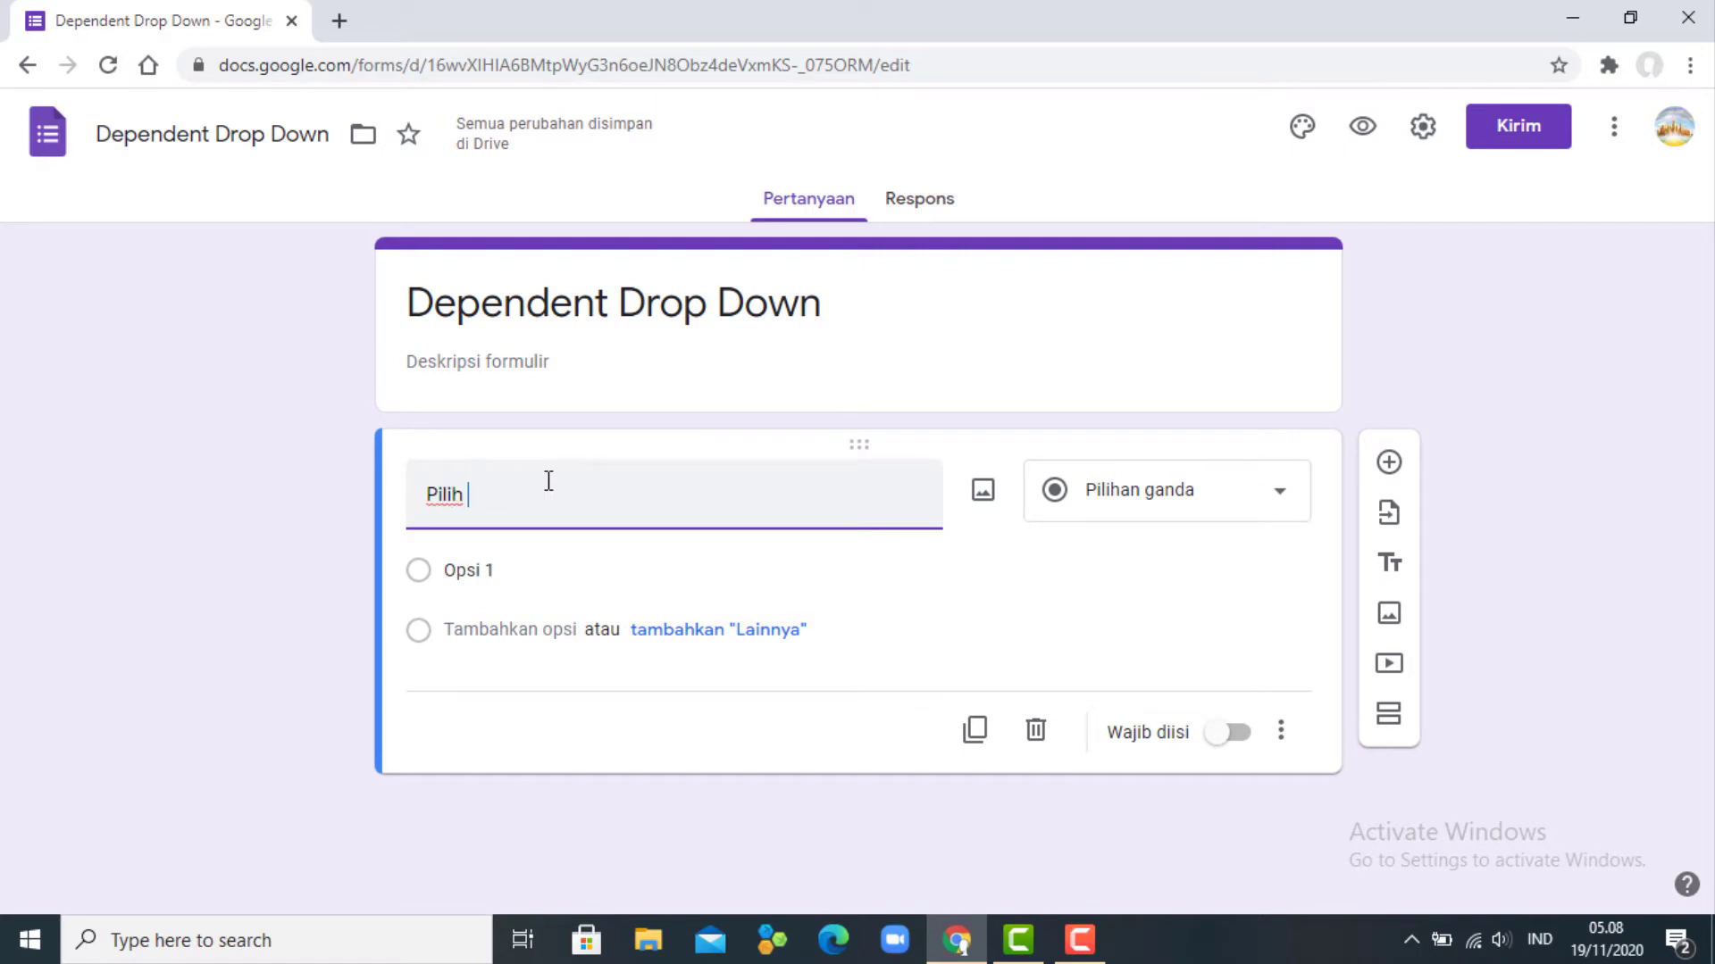
type("Fakut")
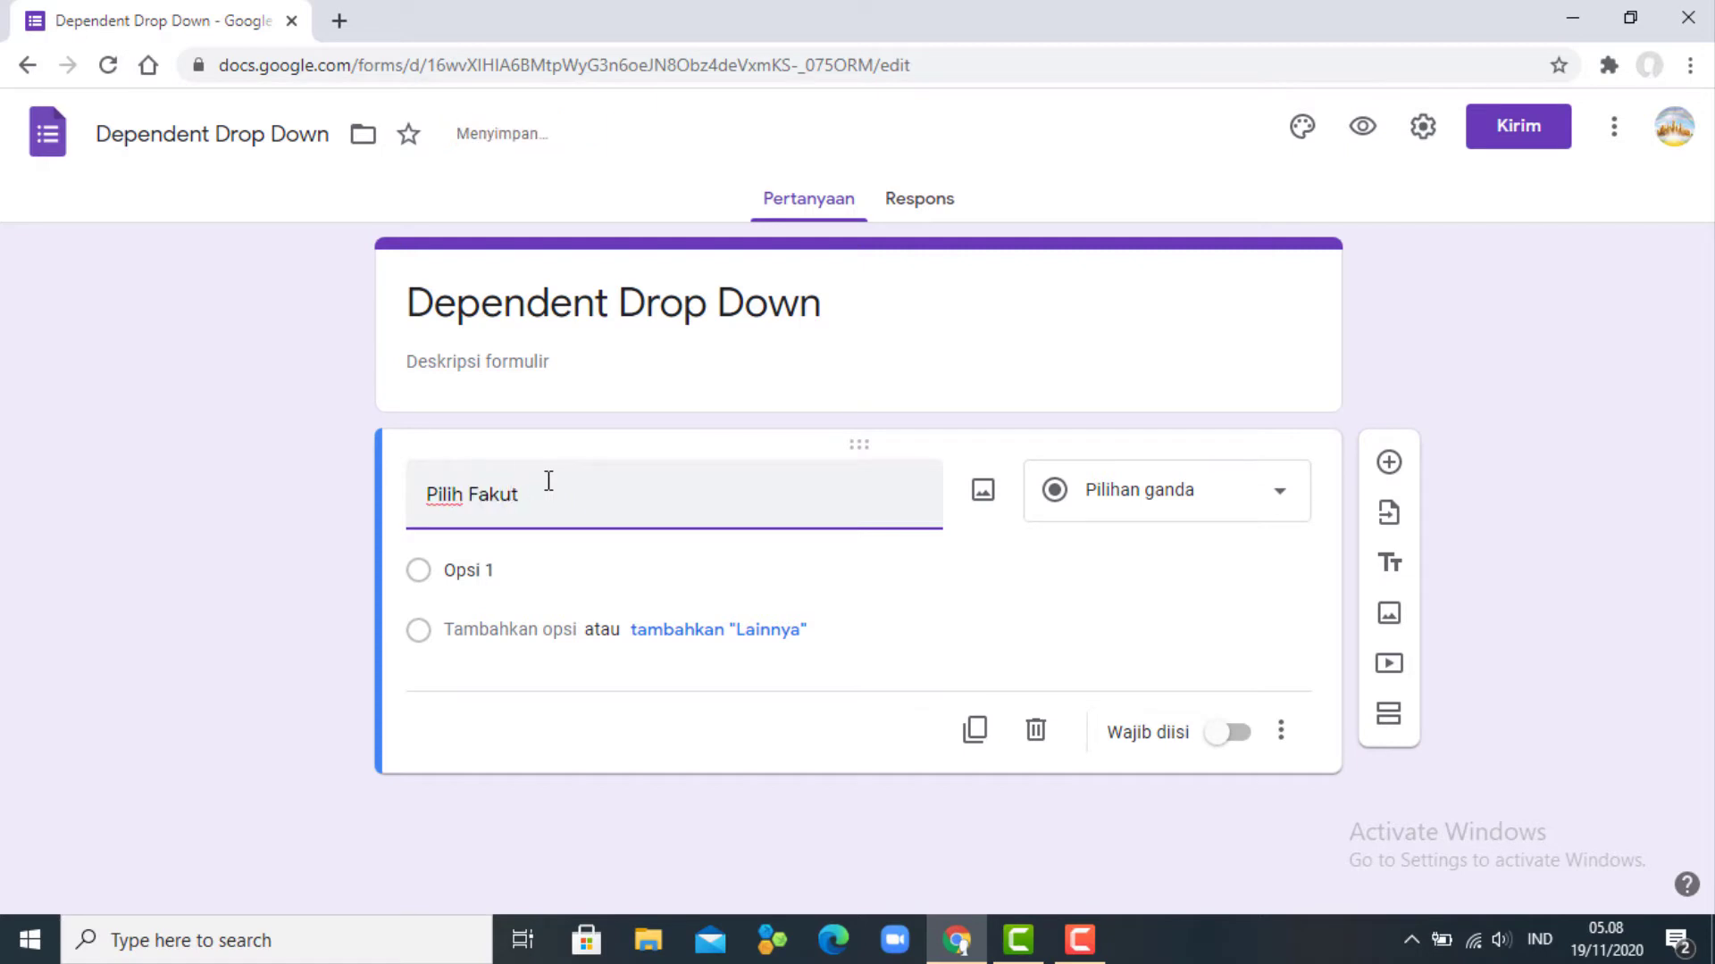
type("atas Anda")
left_click(507, 570)
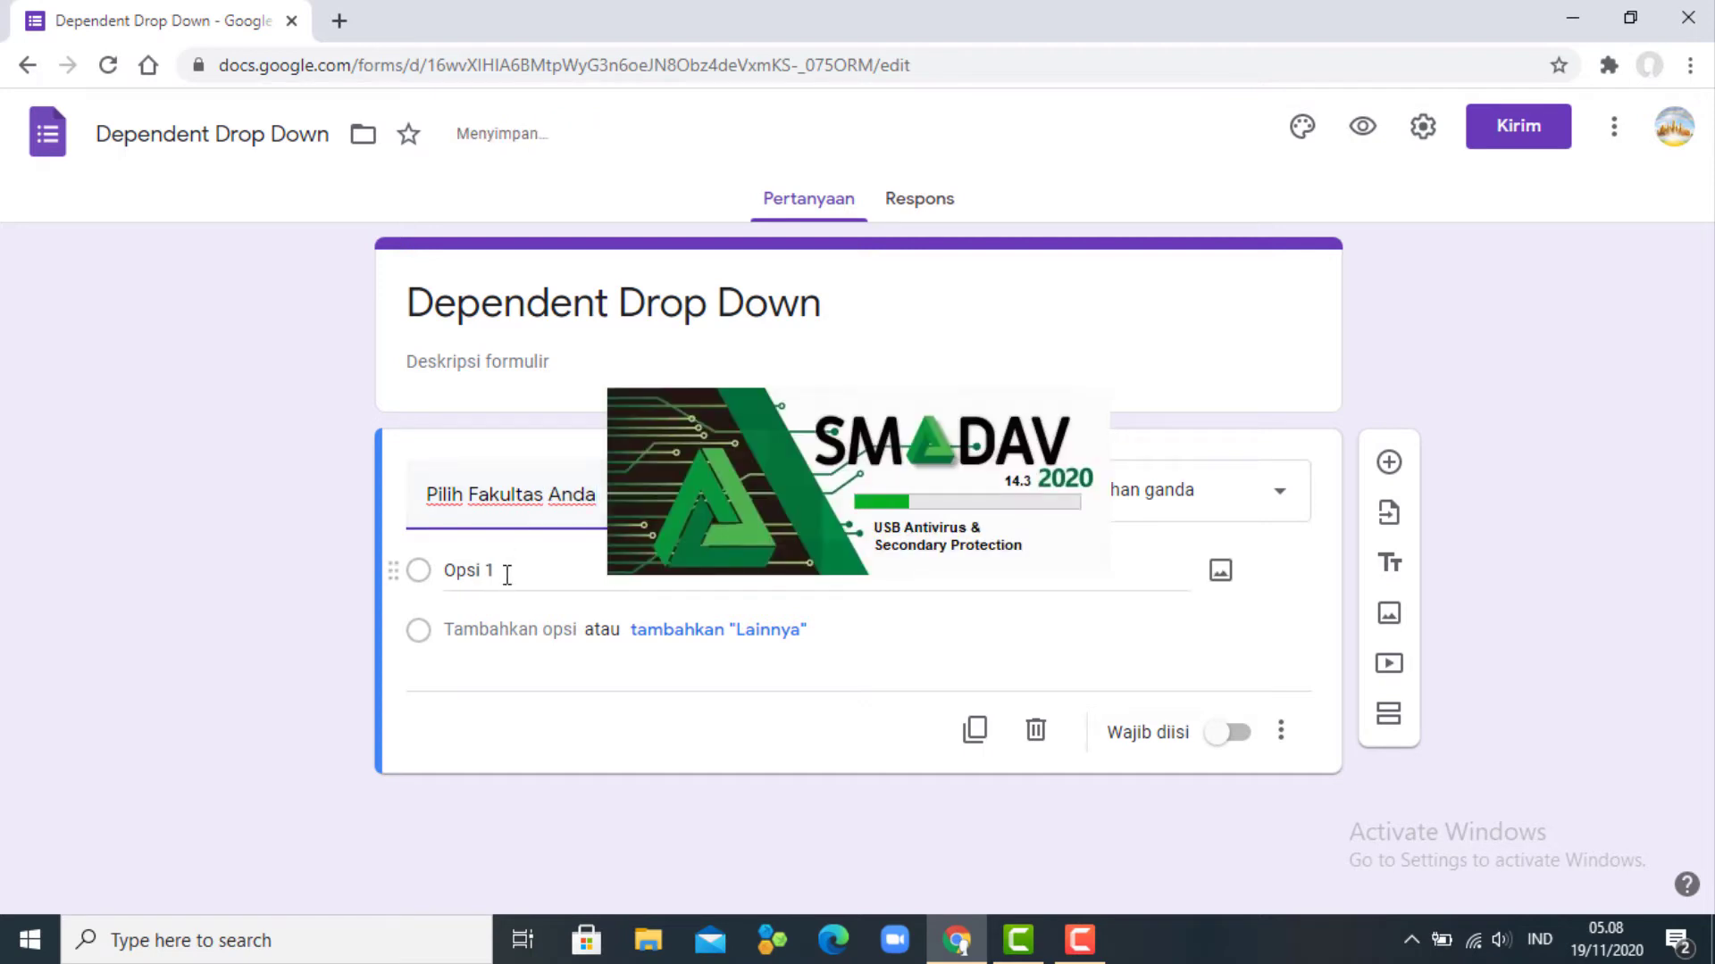
type("Fakultas ")
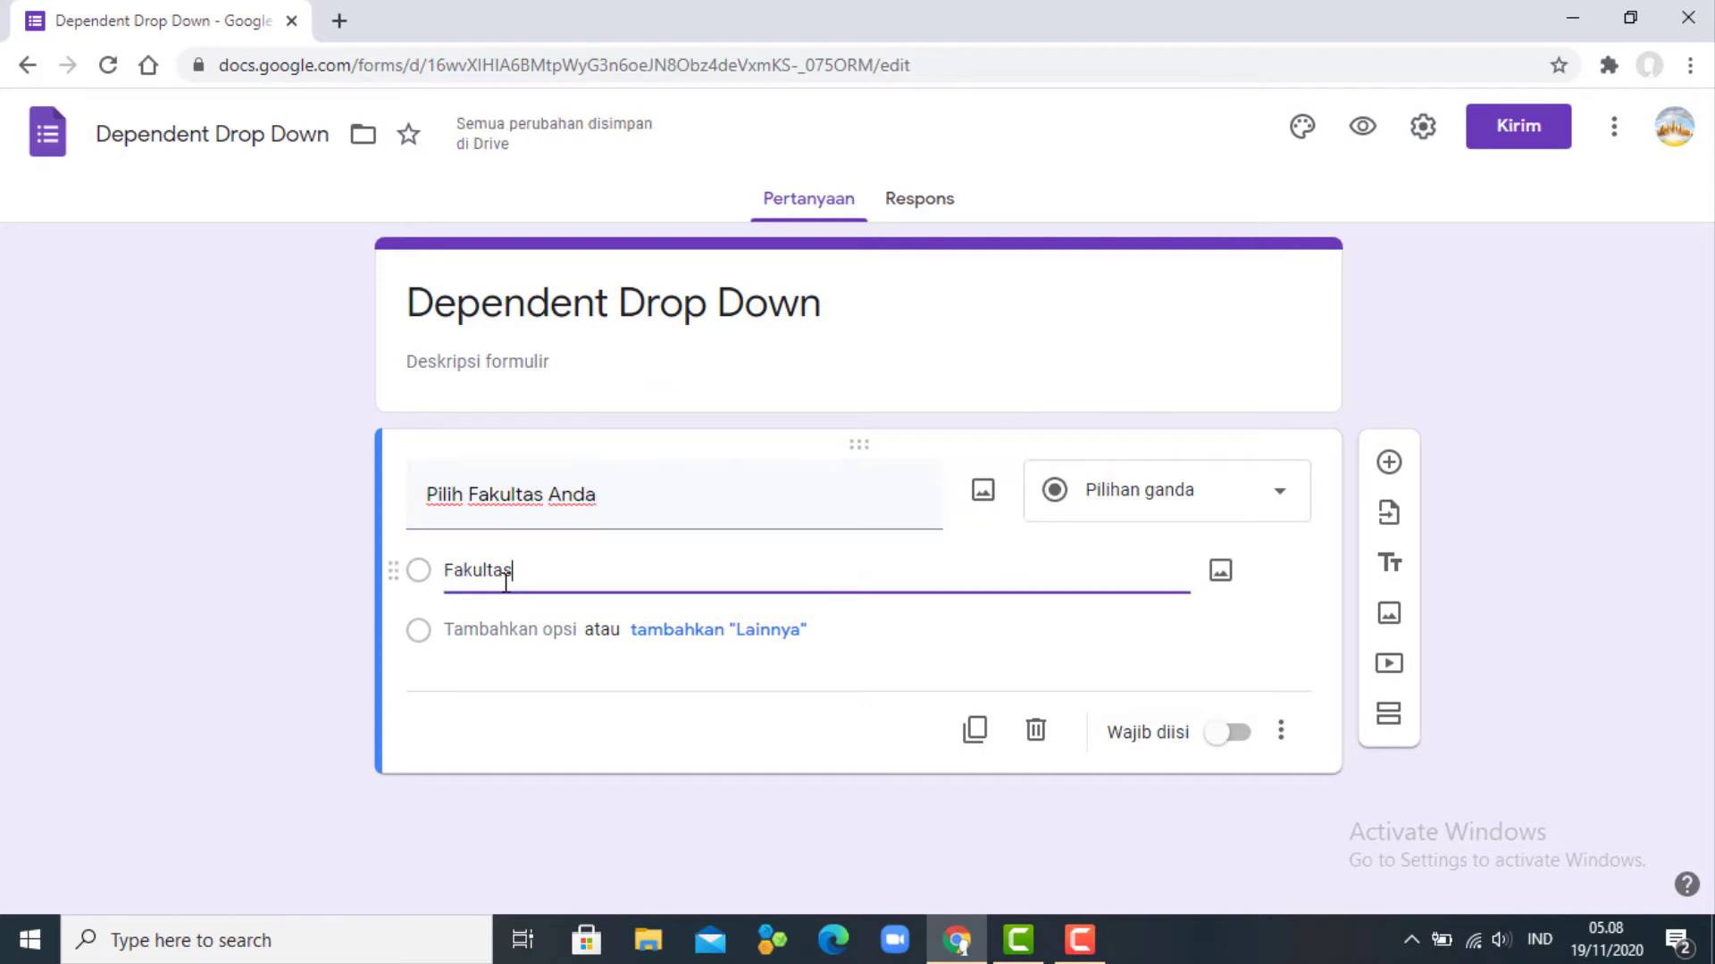
type("Teknik")
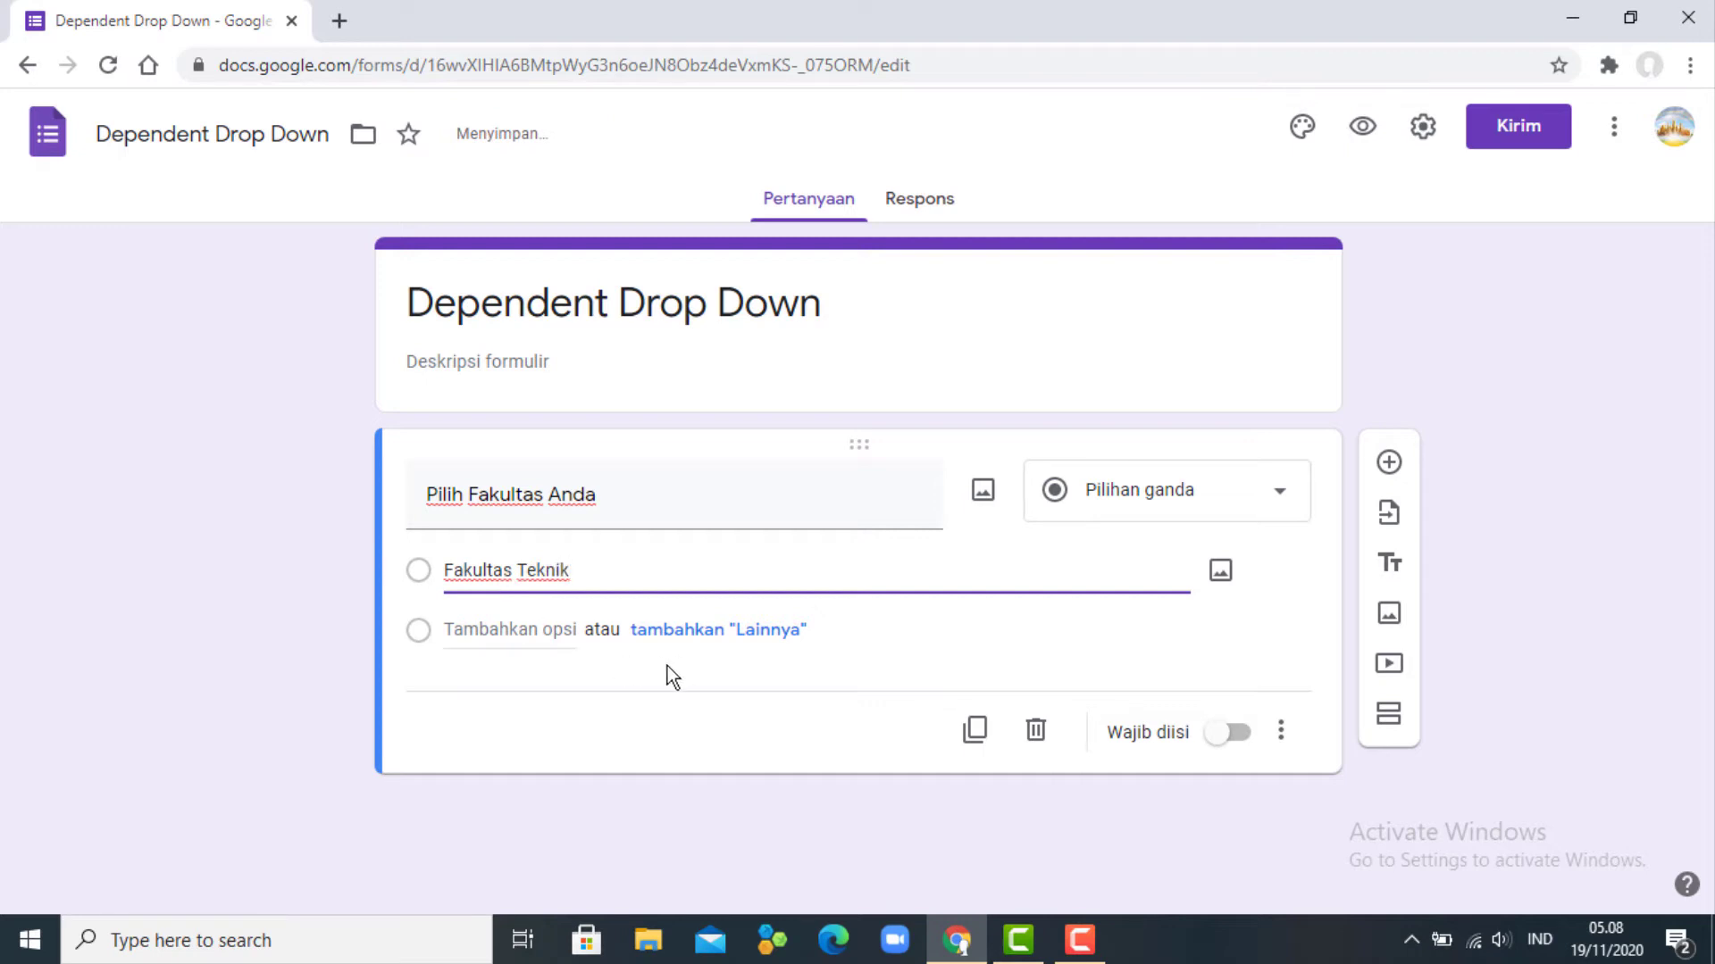
left_click(527, 641)
type("F")
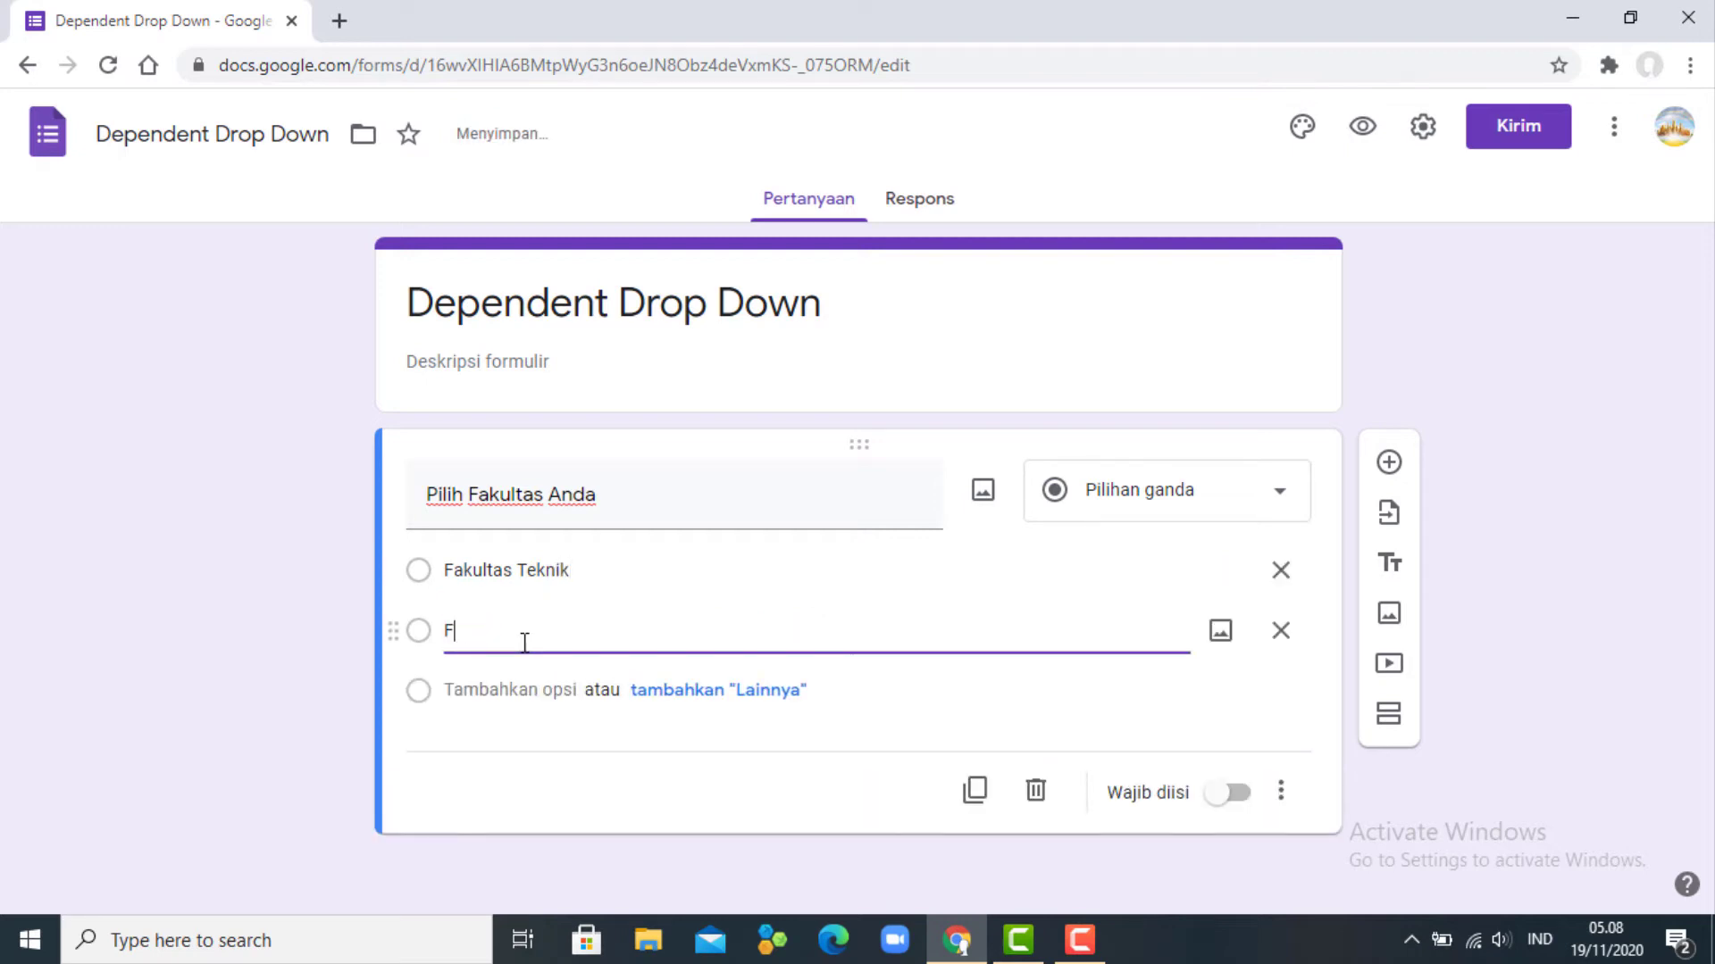
type("akutlas")
key("BackSpace")
key("BackSpace")
key("BackSpace")
key("BackSpace")
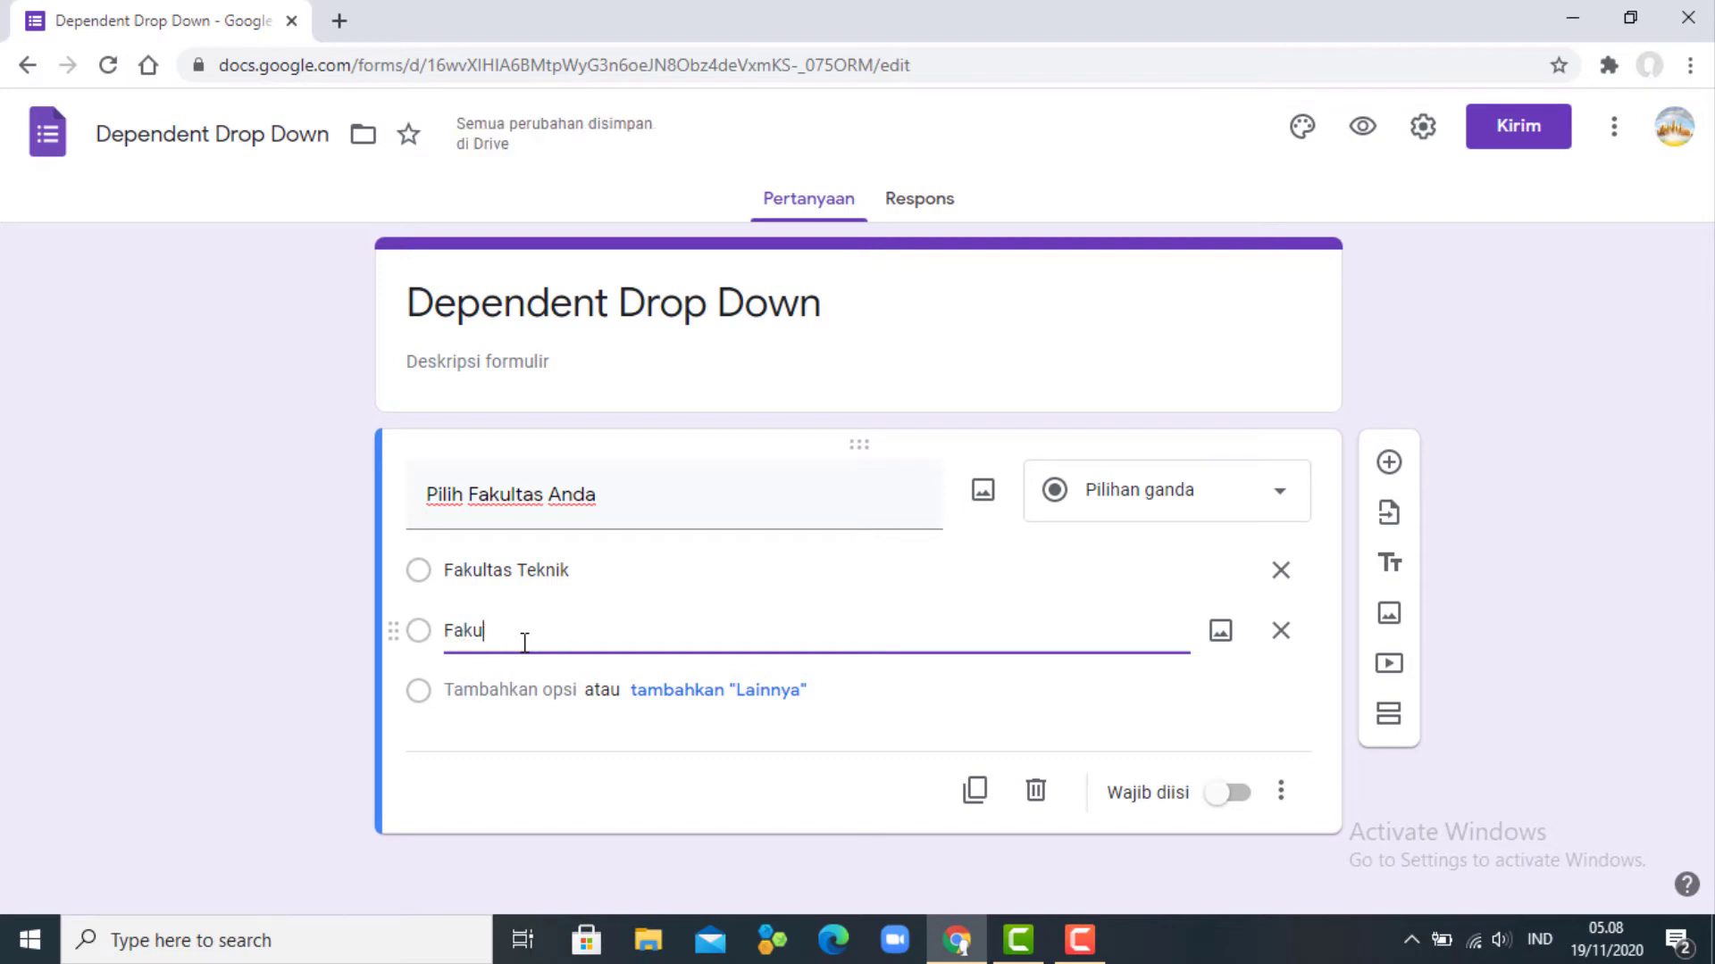
type("ltas Ekonomi")
- Add a second section titled 'Program Studi di Fakultas Teknik'
left_click(1383, 720)
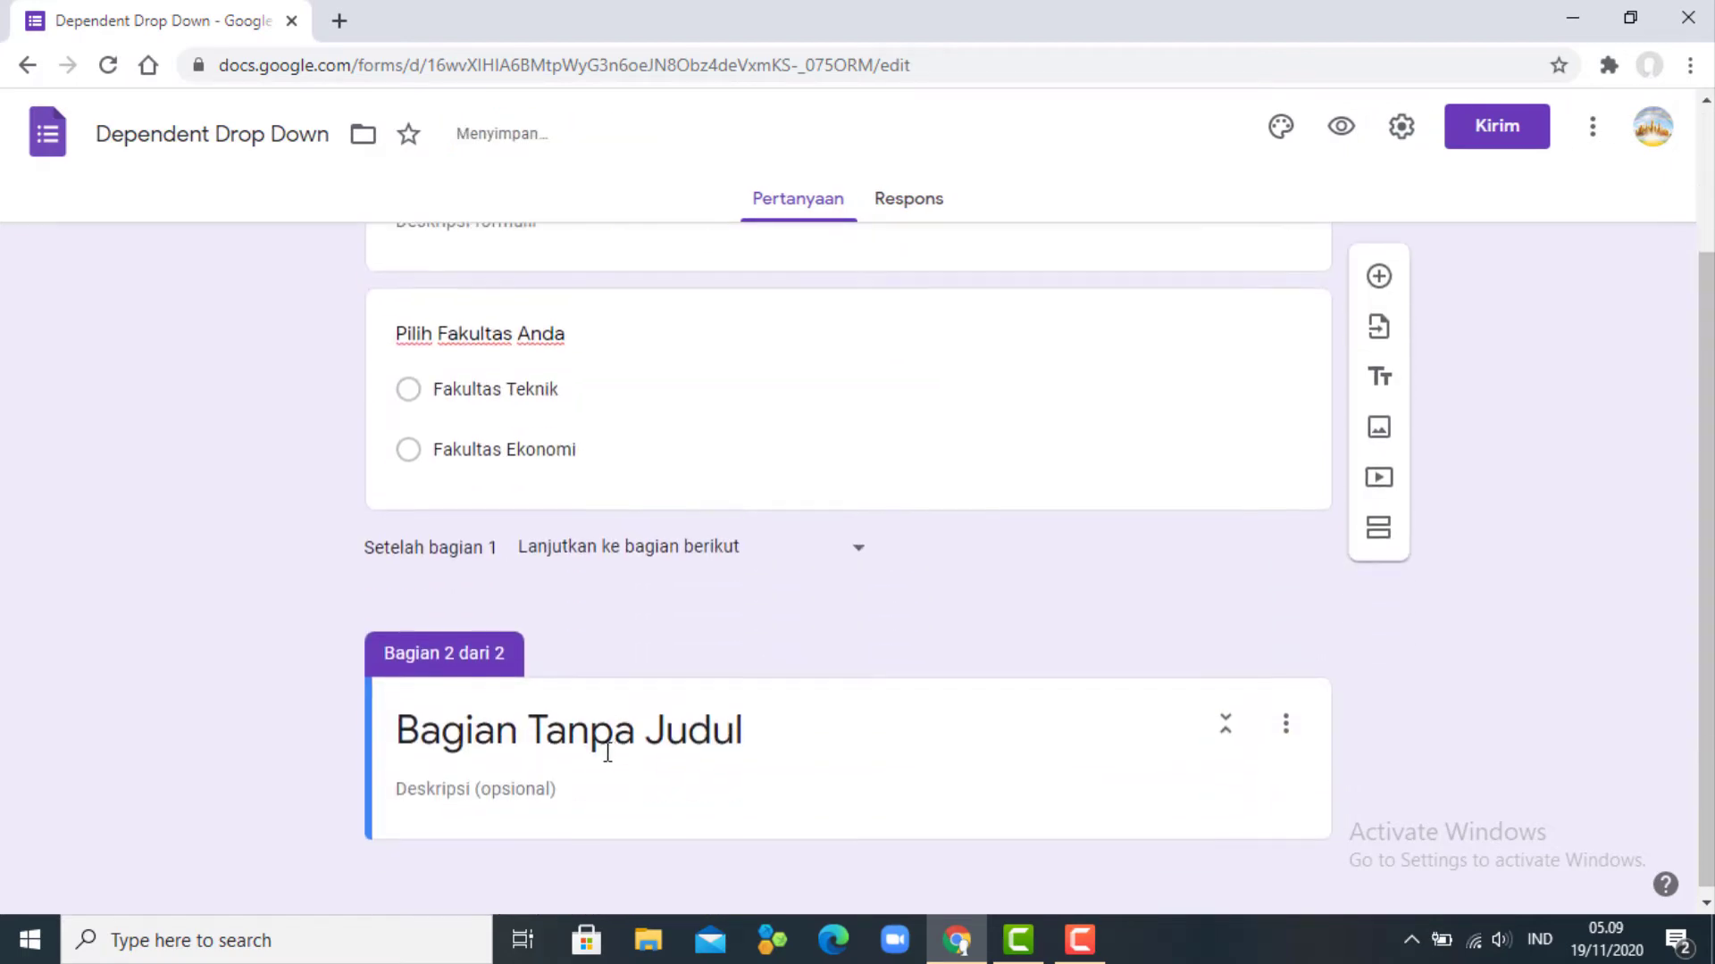
type("Pro")
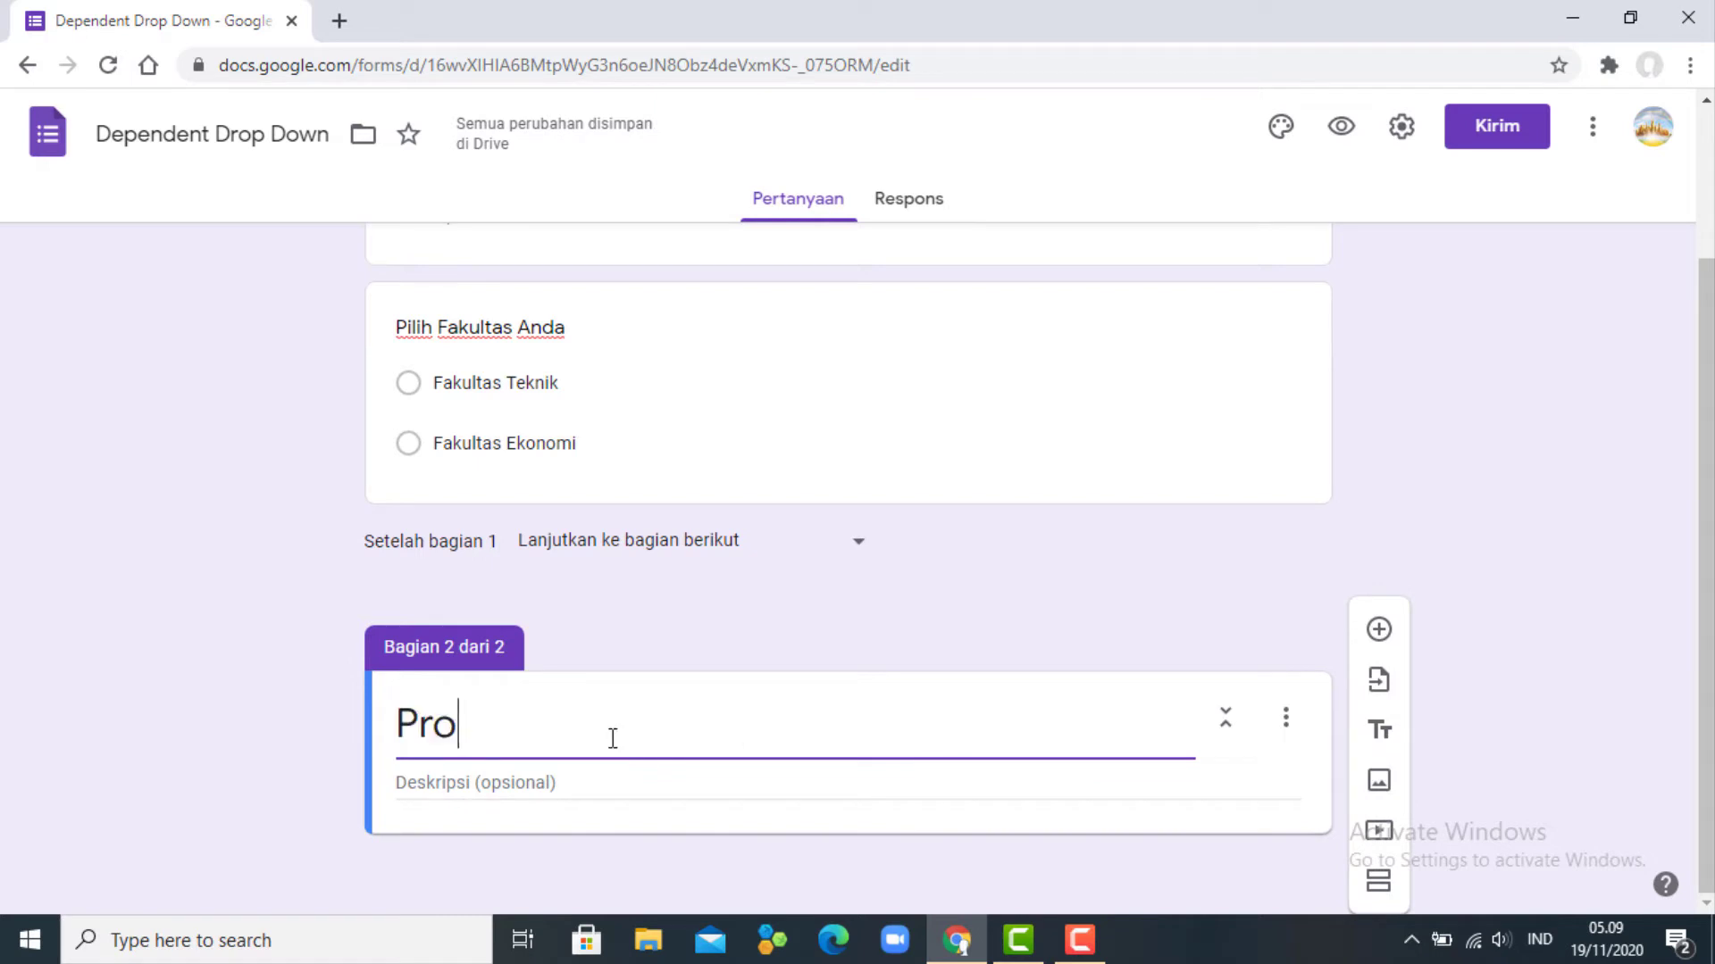
type("gram Sut")
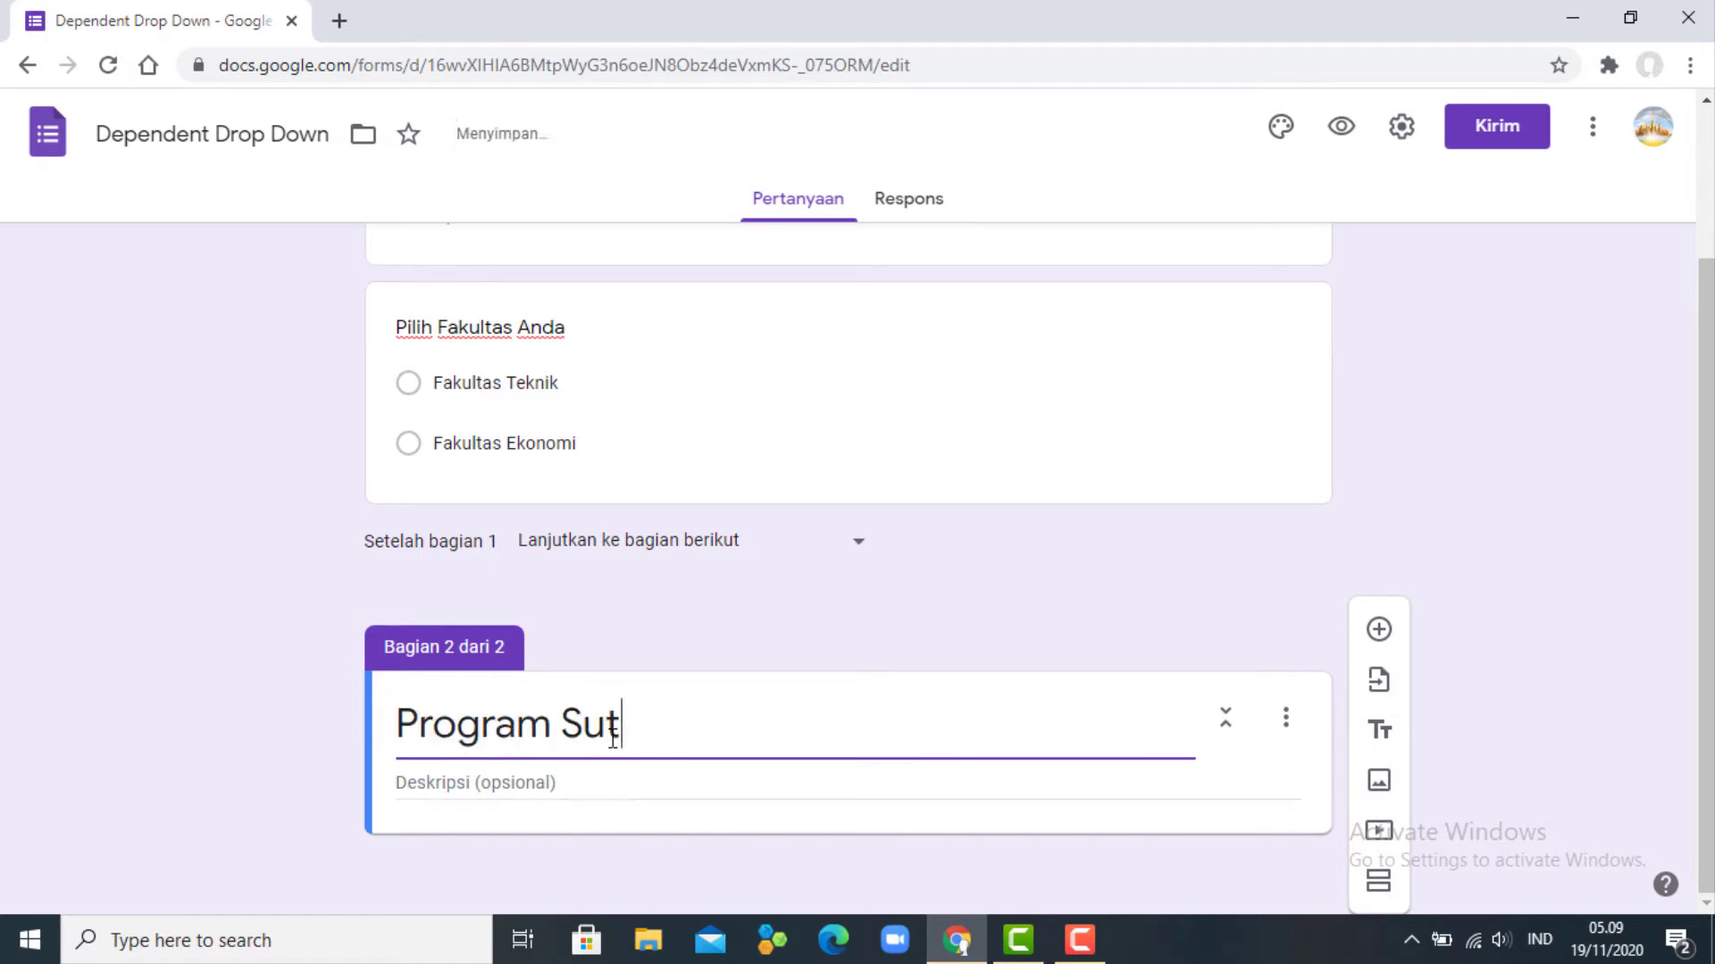
key("BackSpace")
key("BackSpace")
type("tudi di ")
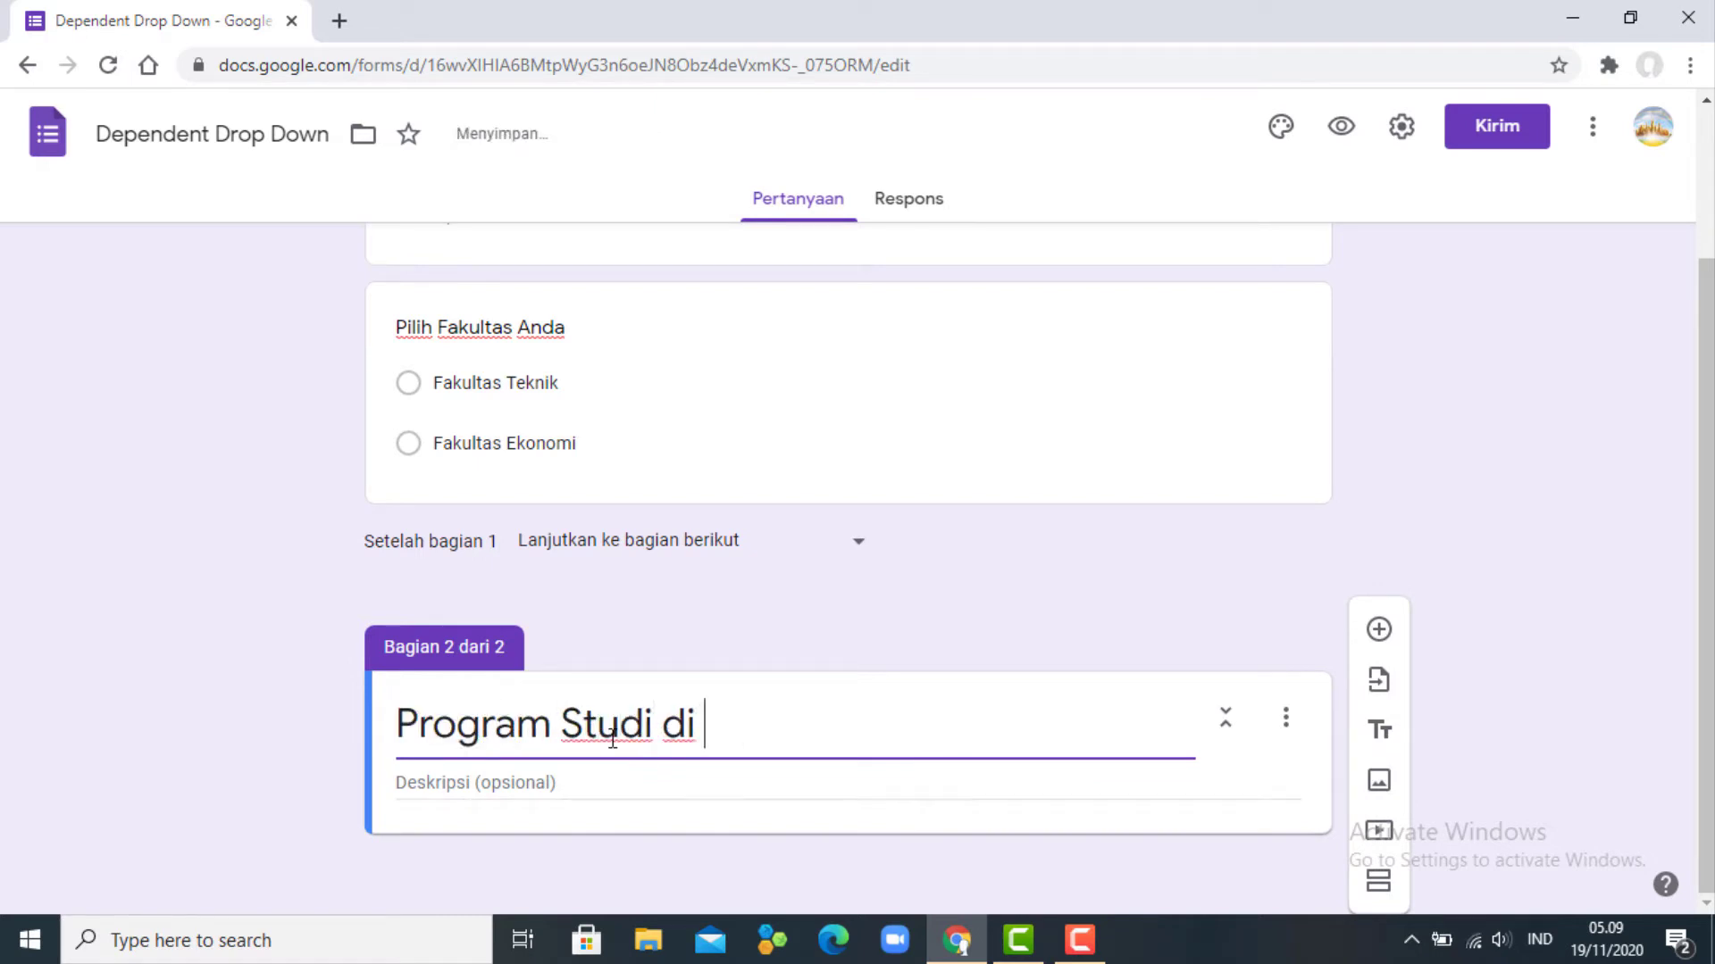
type("Fakultas Teknik")
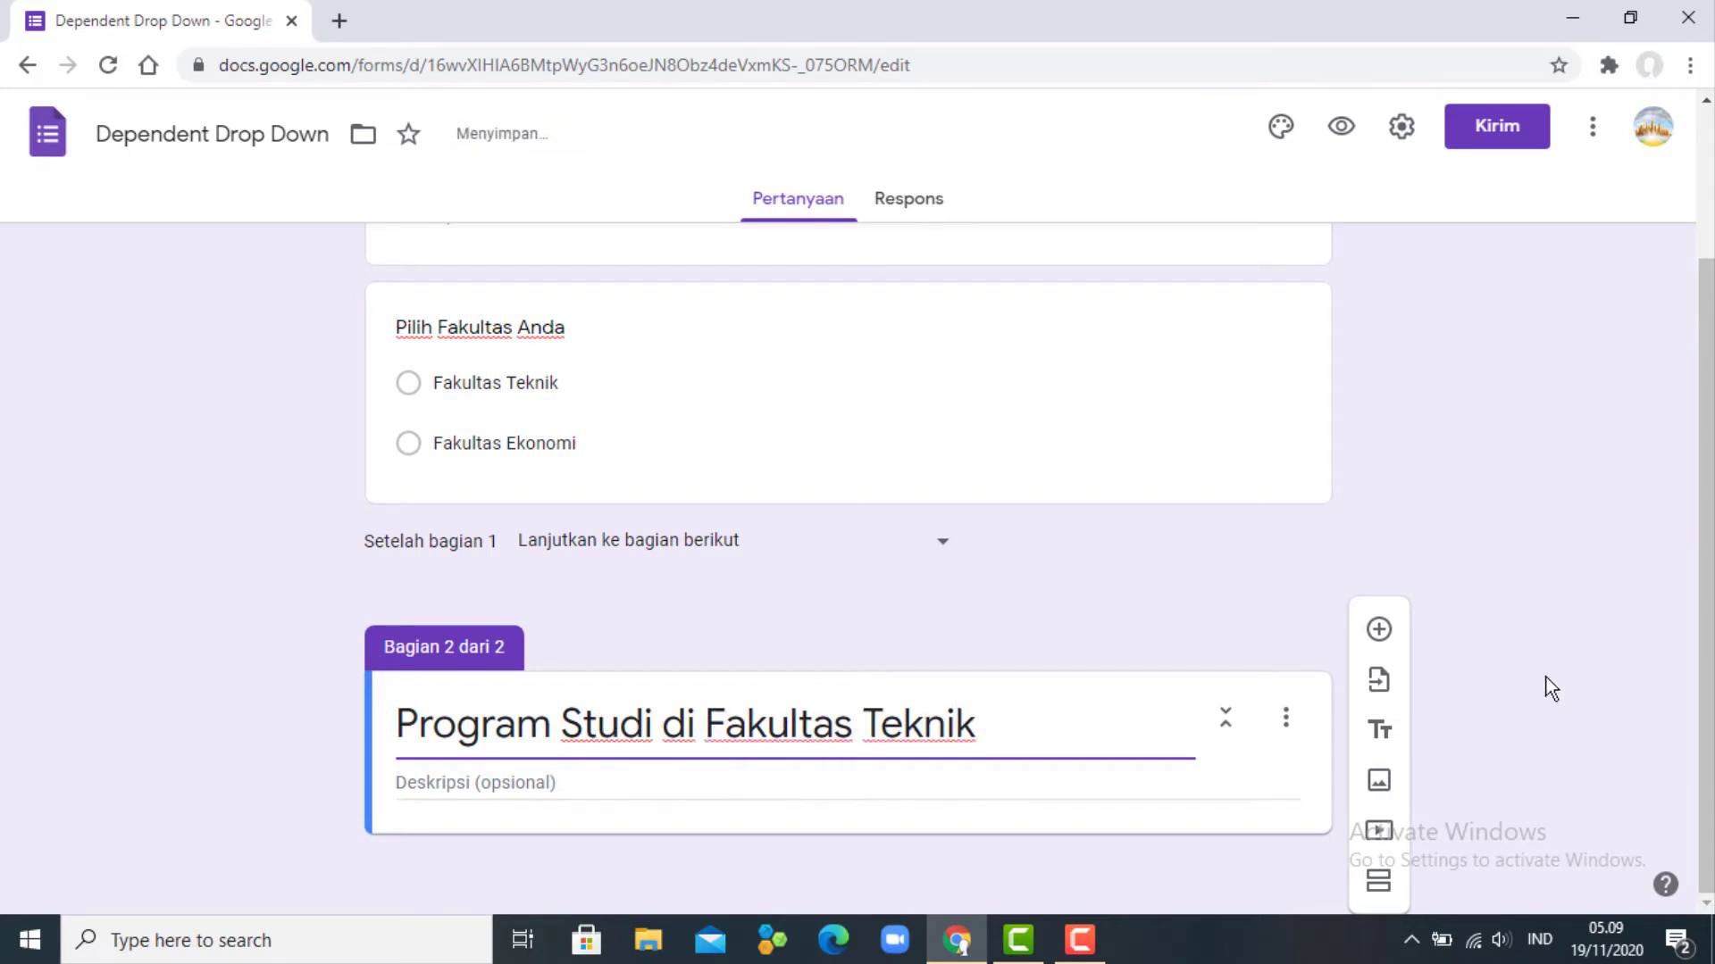
- Add the question 'Pilih Program Studi yang anda minati' to section 2
left_click(1379, 629)
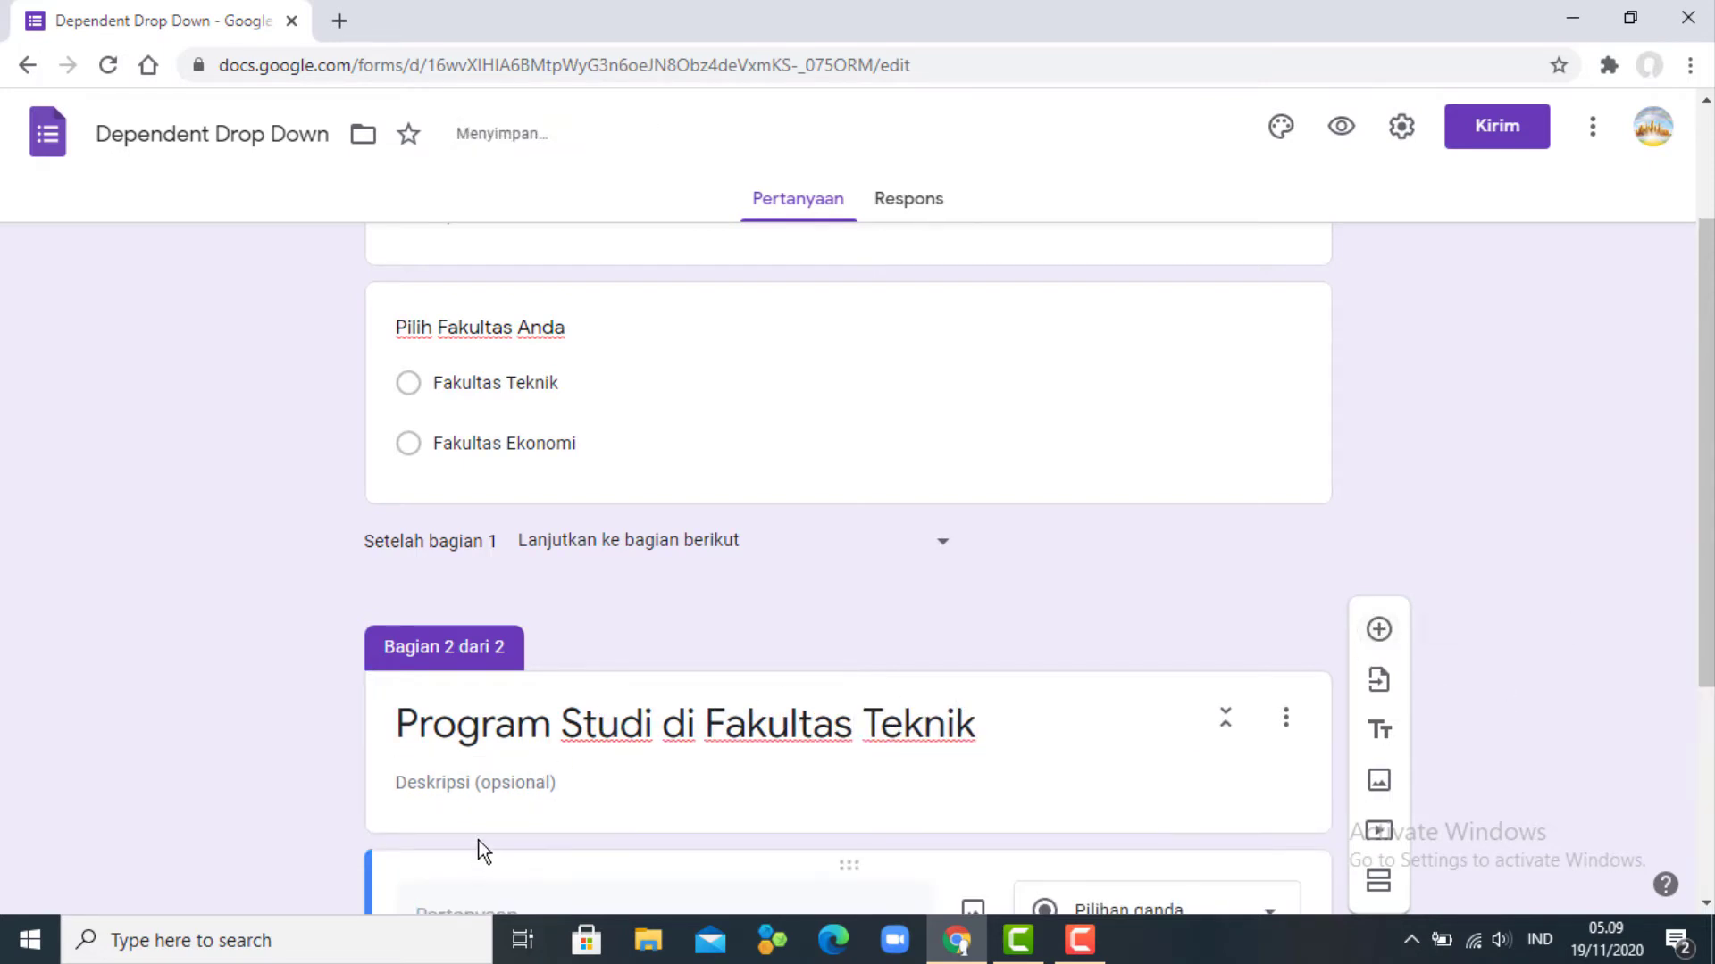
type("Pili")
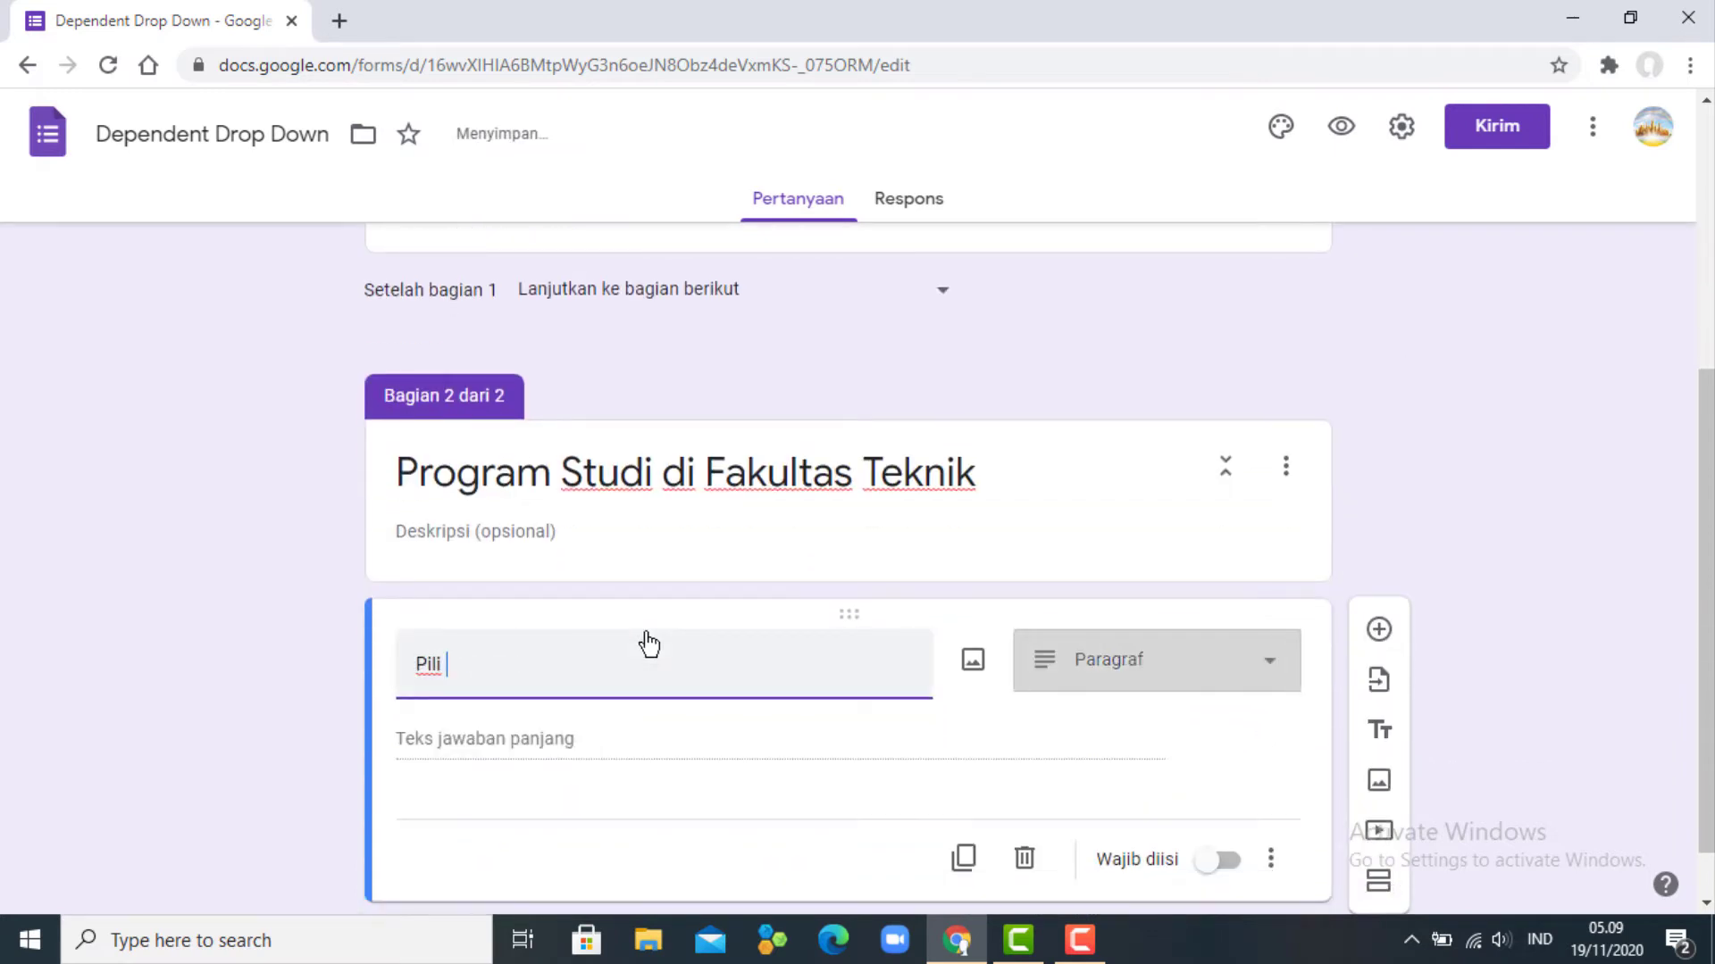
type("h Prgro")
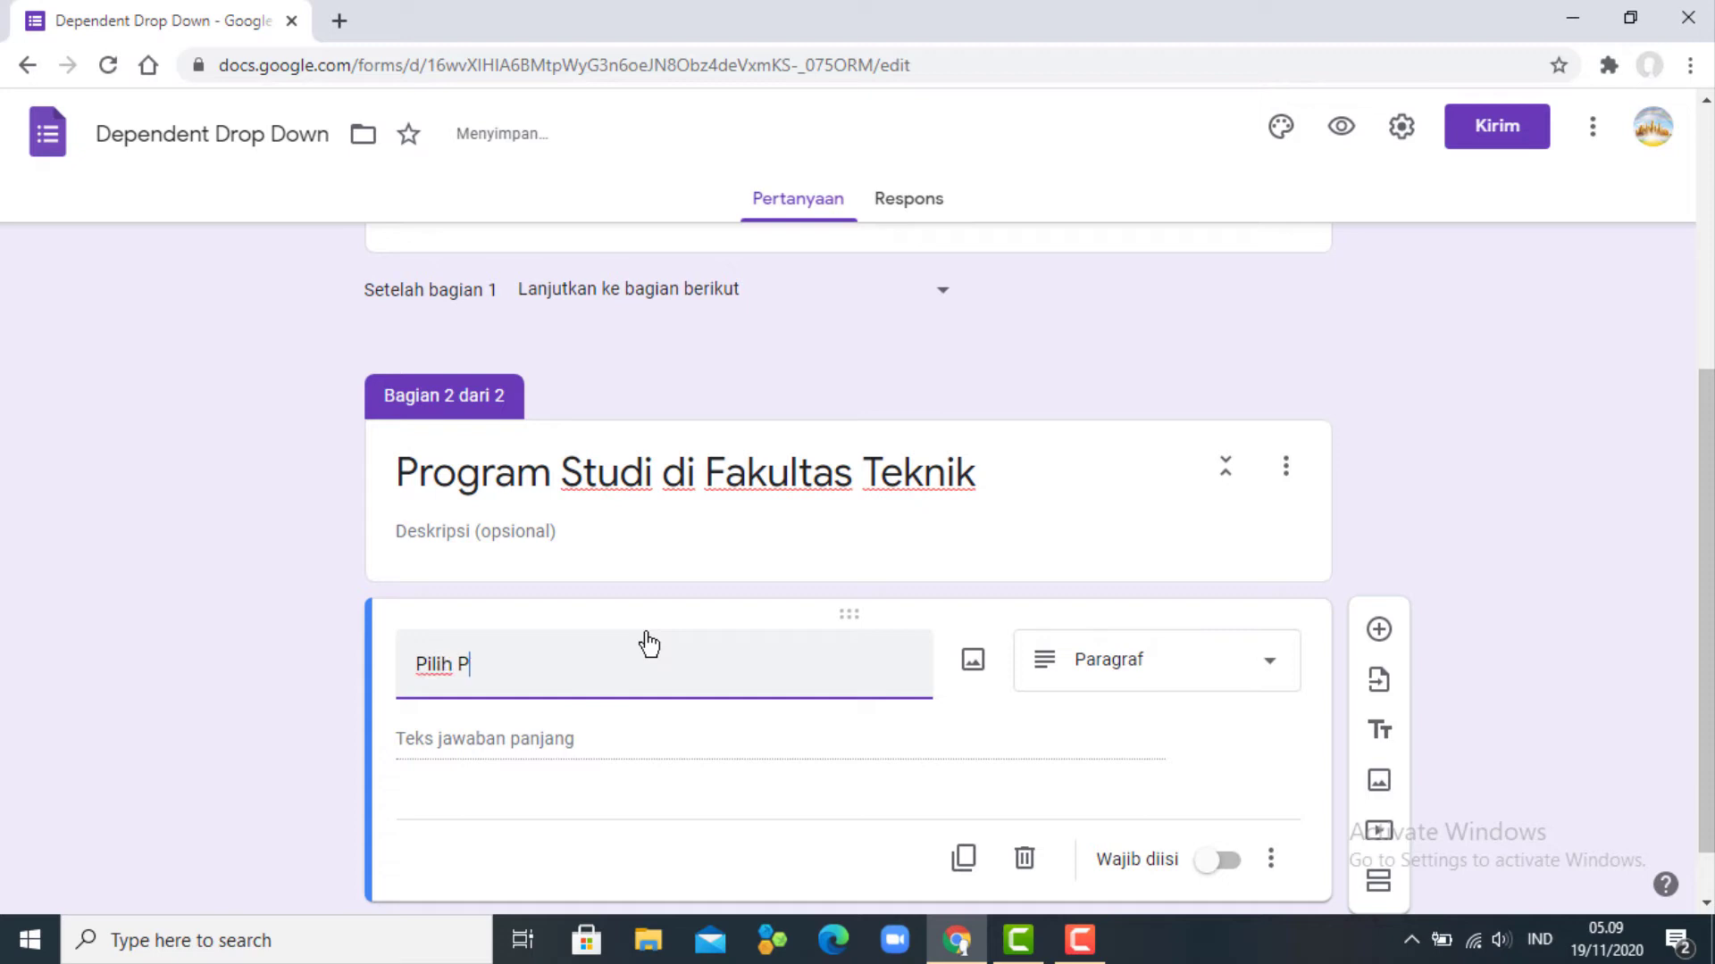
key("BackSpace")
key("BackSpace")
key("BackSpace")
type("ogram stu")
key("BackSpace")
key("BackSpace")
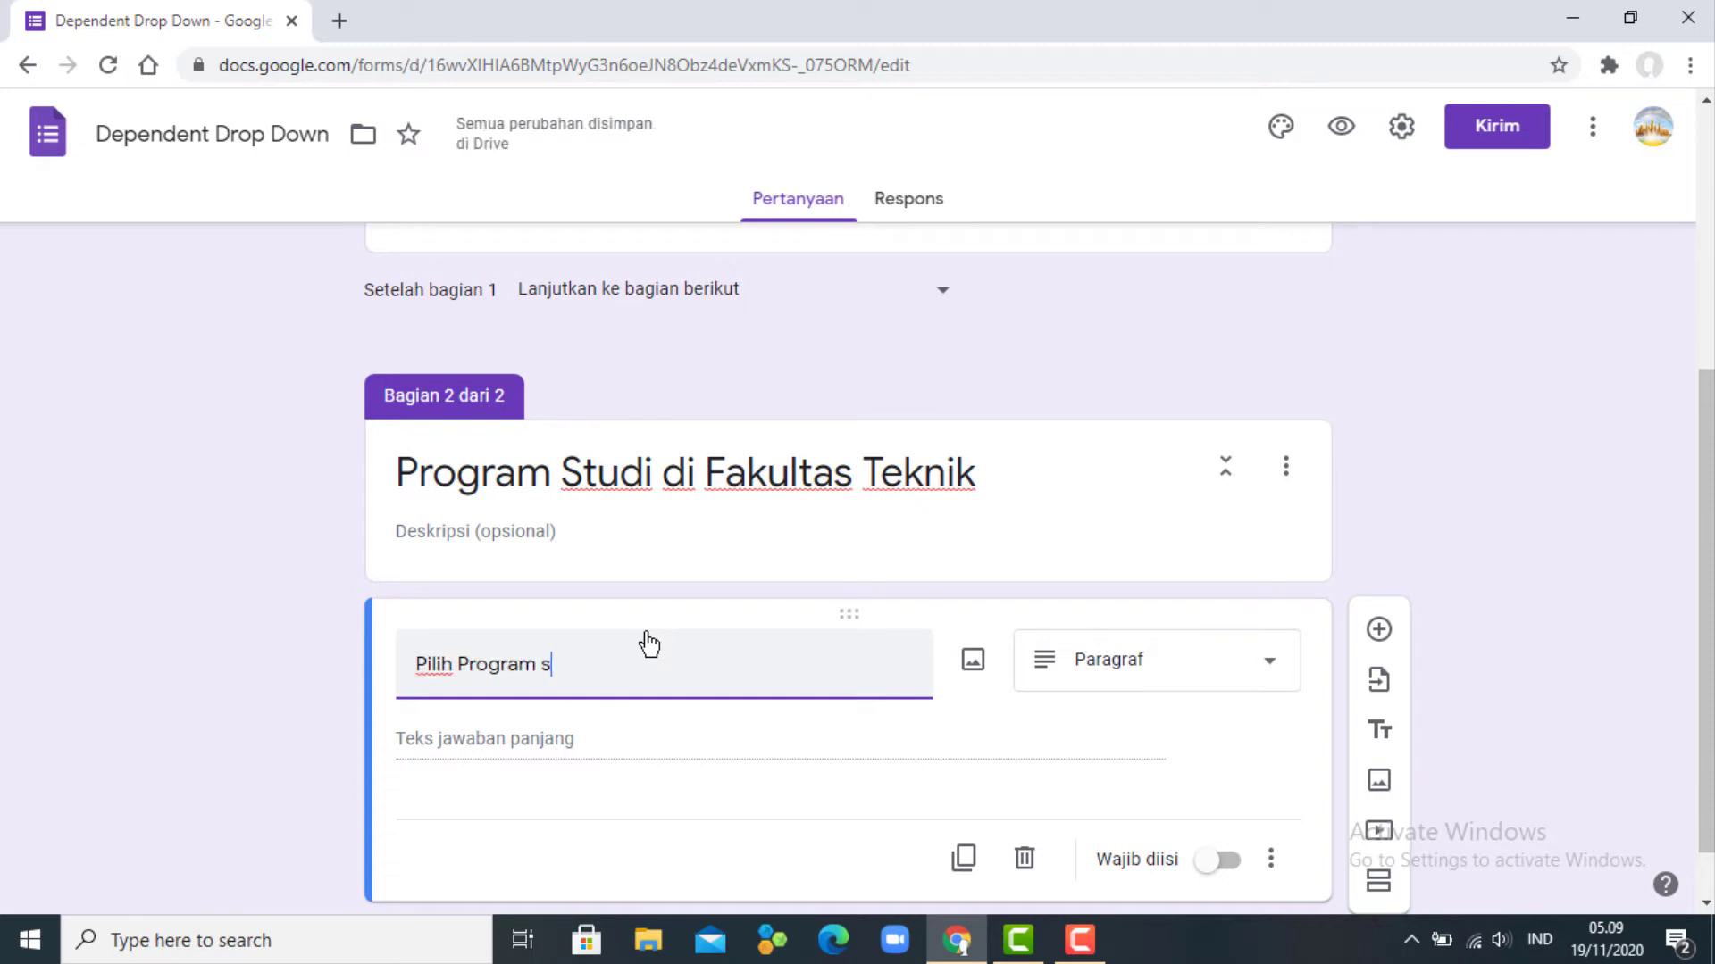
type("tudi ")
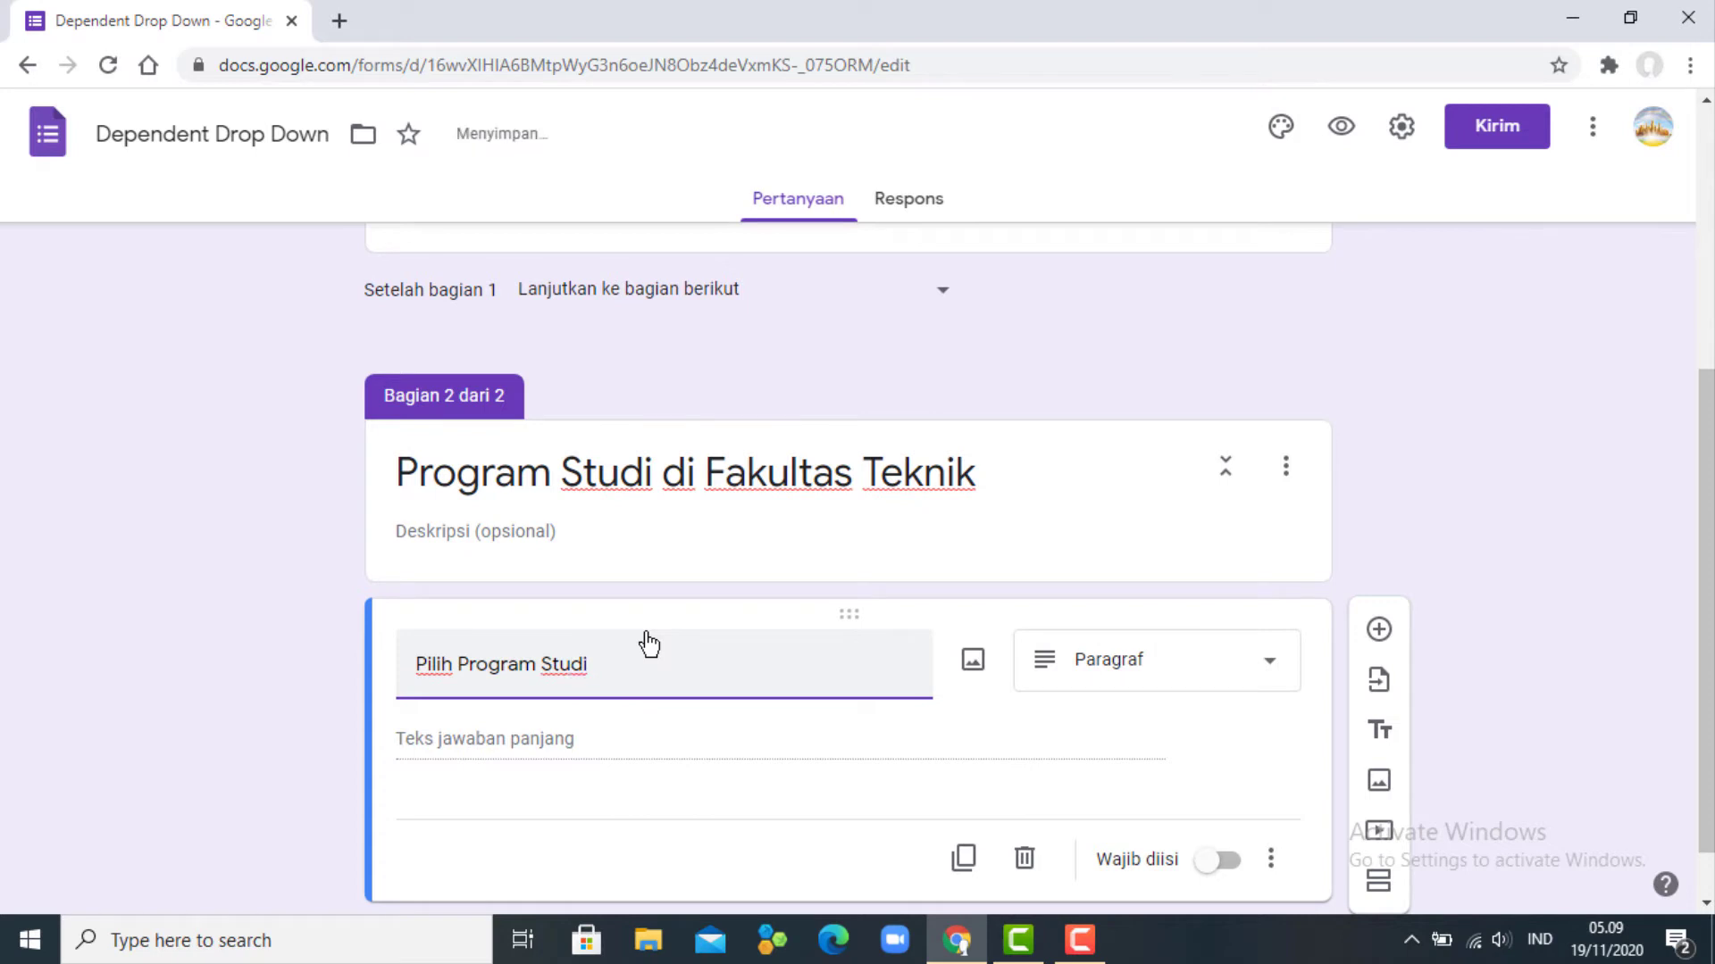
type("anda :")
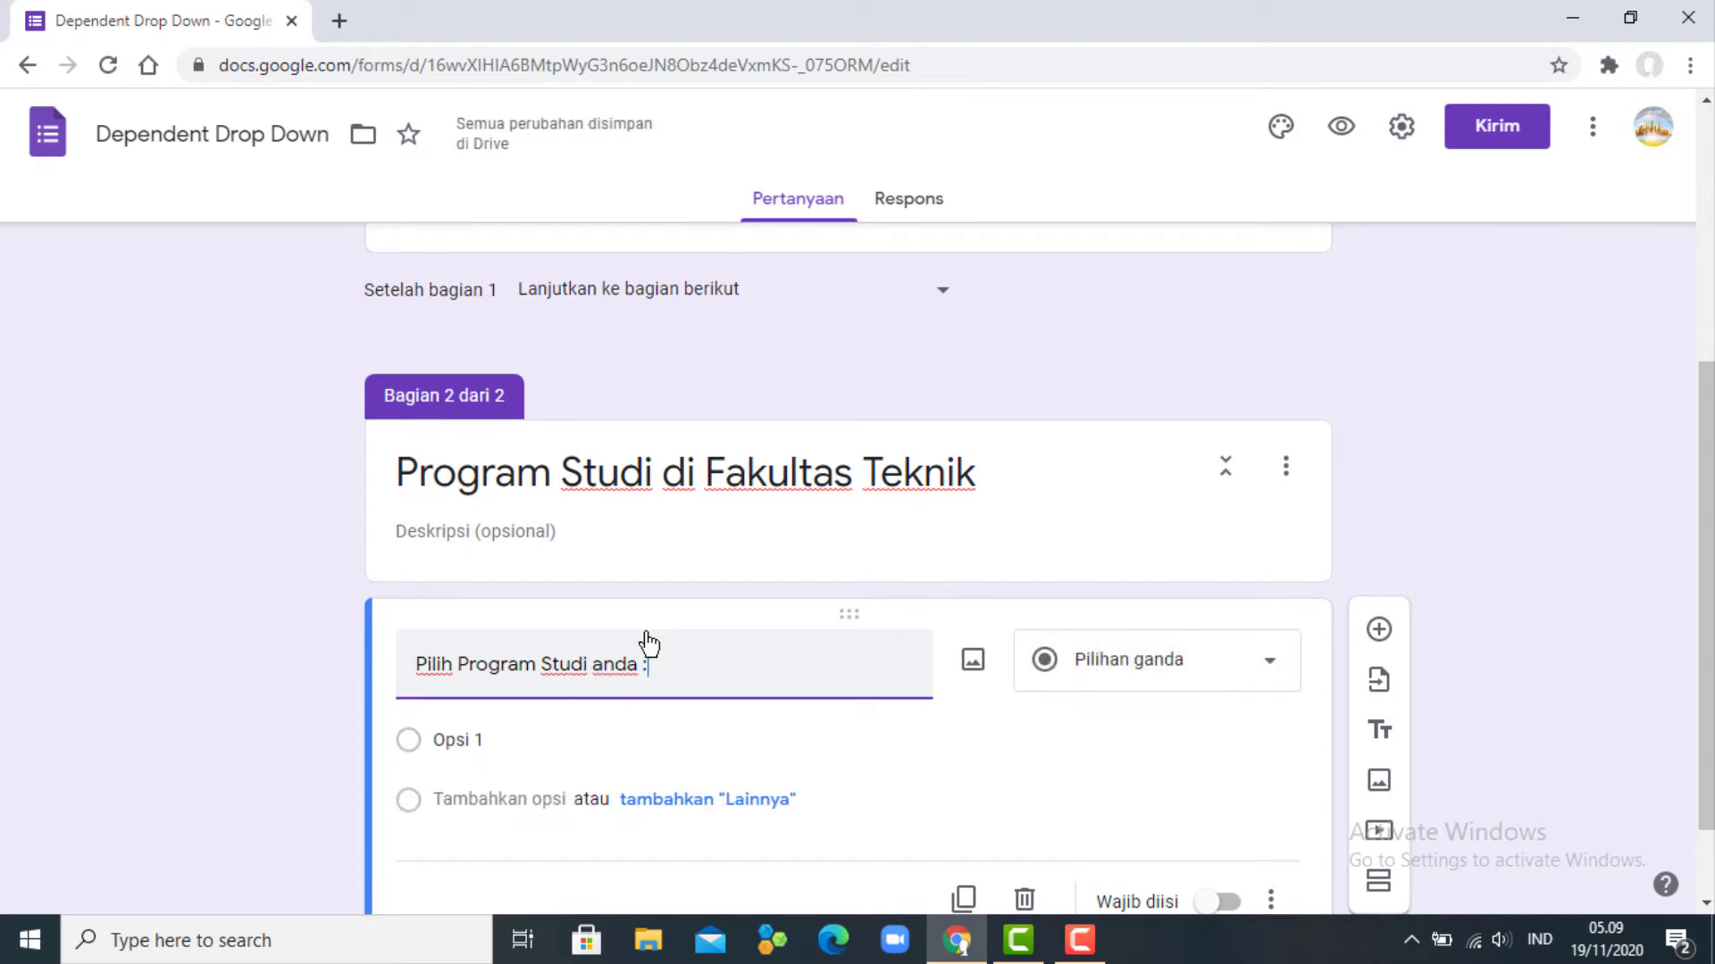
key("BackSpace")
key("BackSpace")
key("BackSpace")
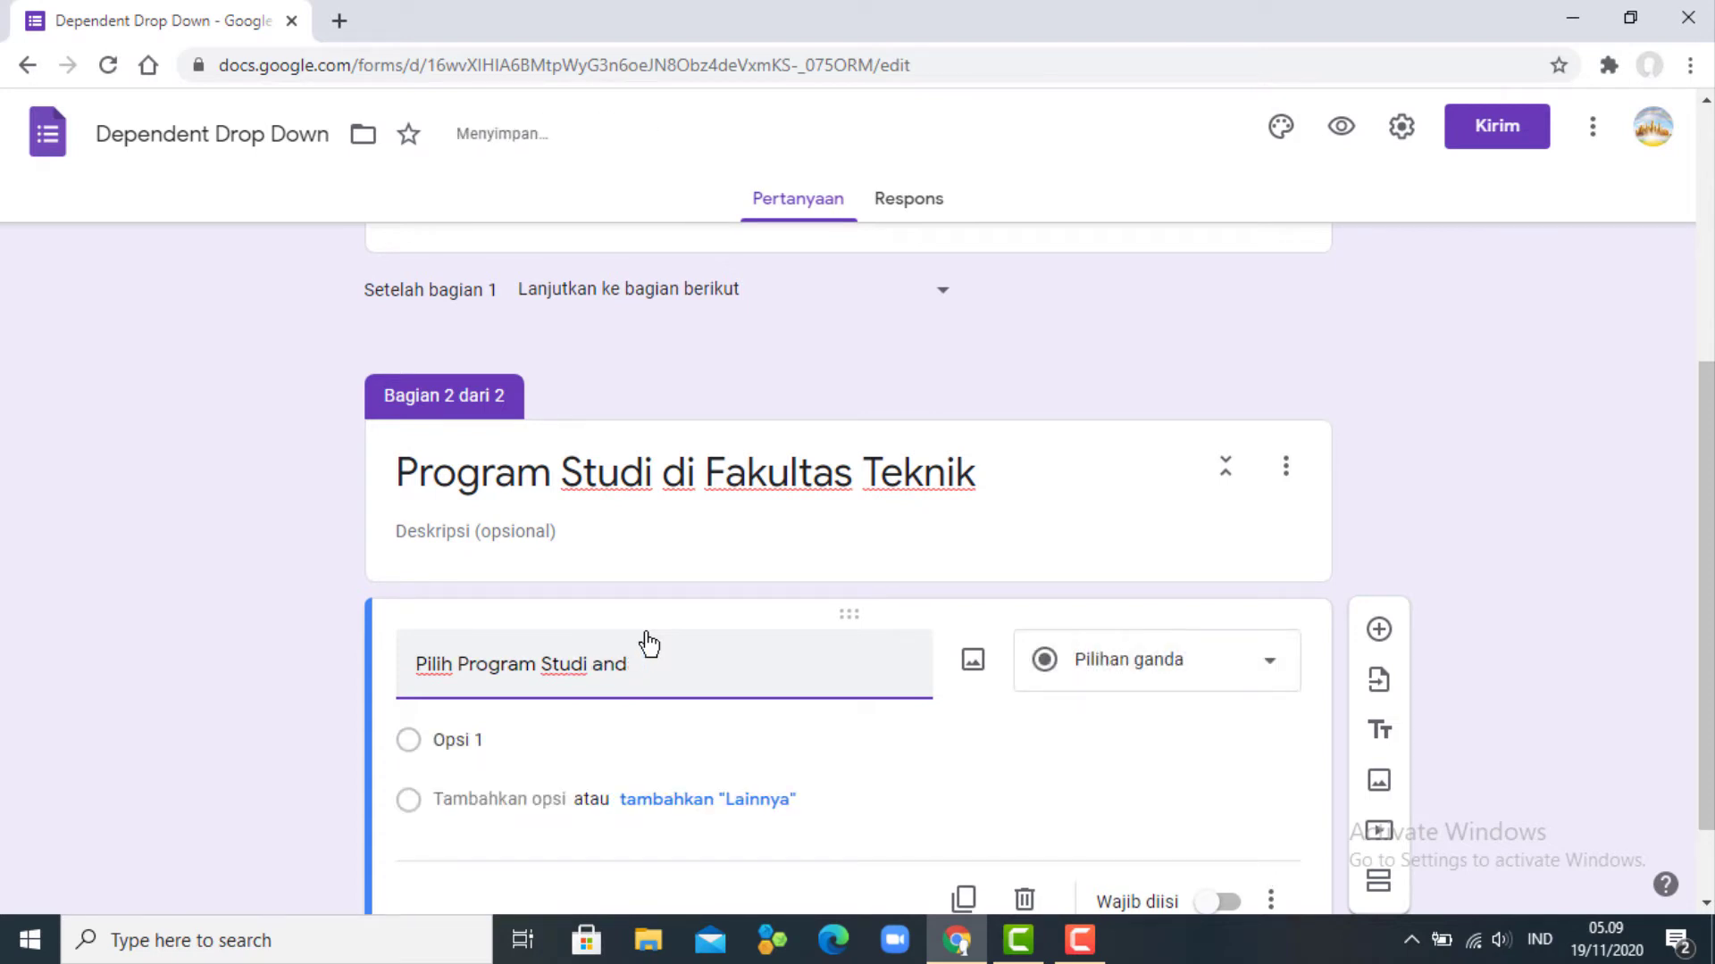
key("BackSpace")
type("yang anda ")
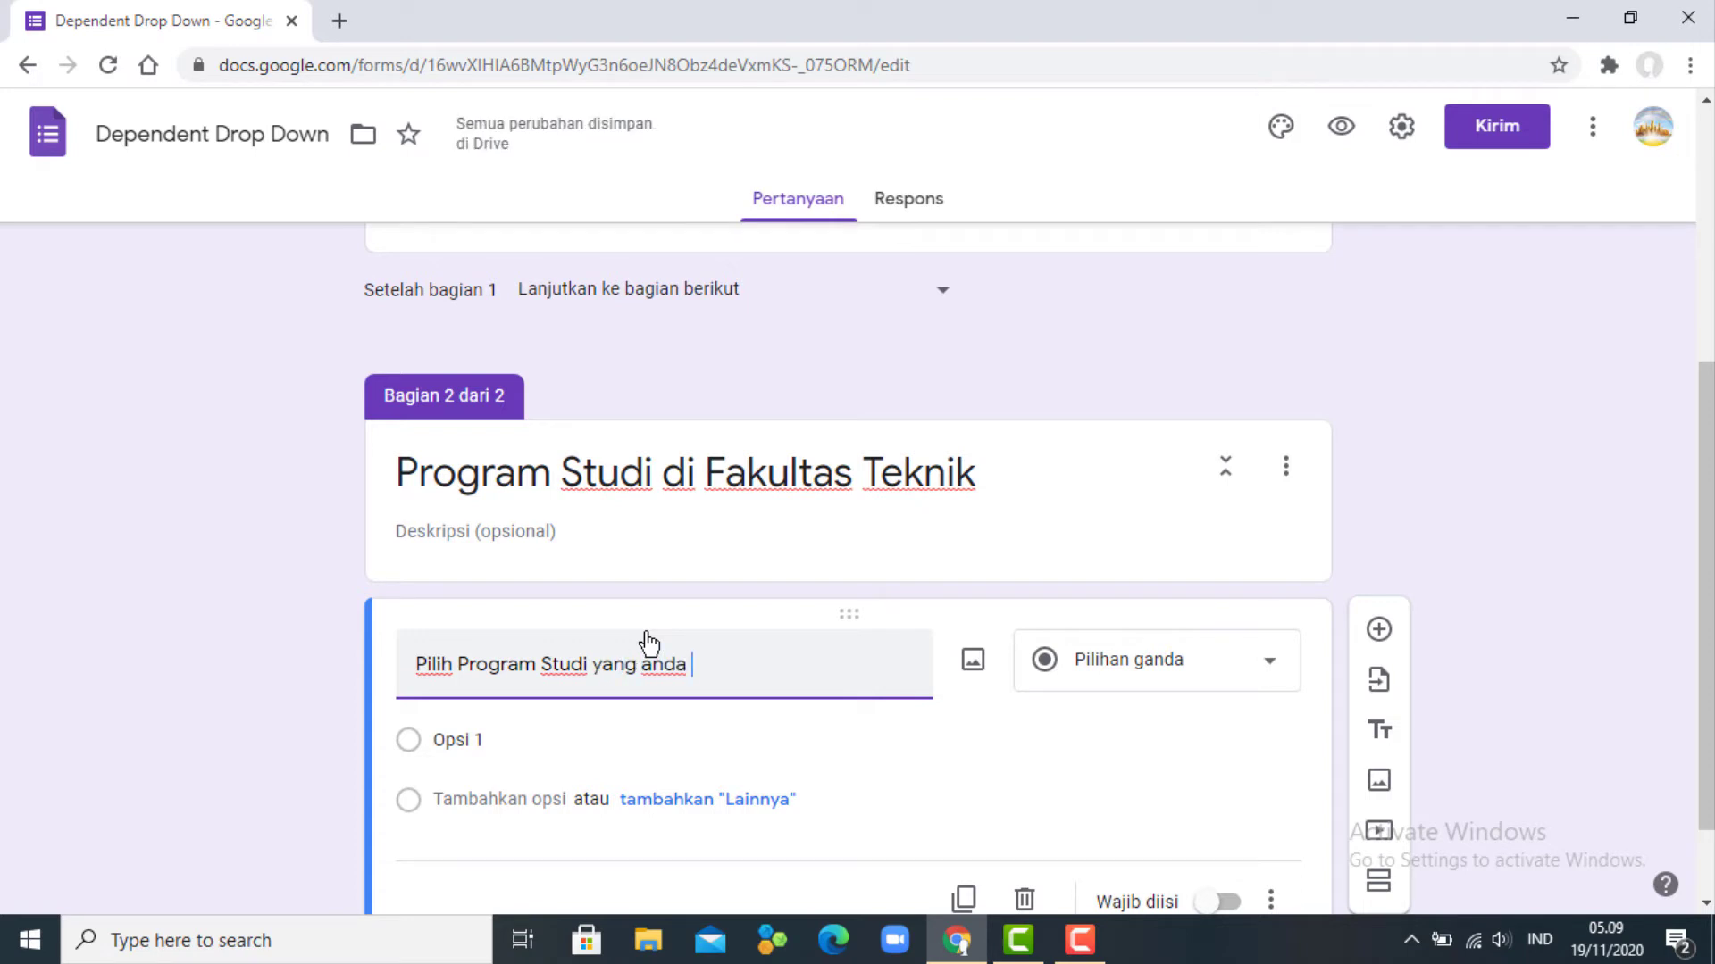
type("minati")
- Give it options Teknik Informatika and Sistem Informasi, and add an untitled section 3
left_click(543, 743)
type("T")
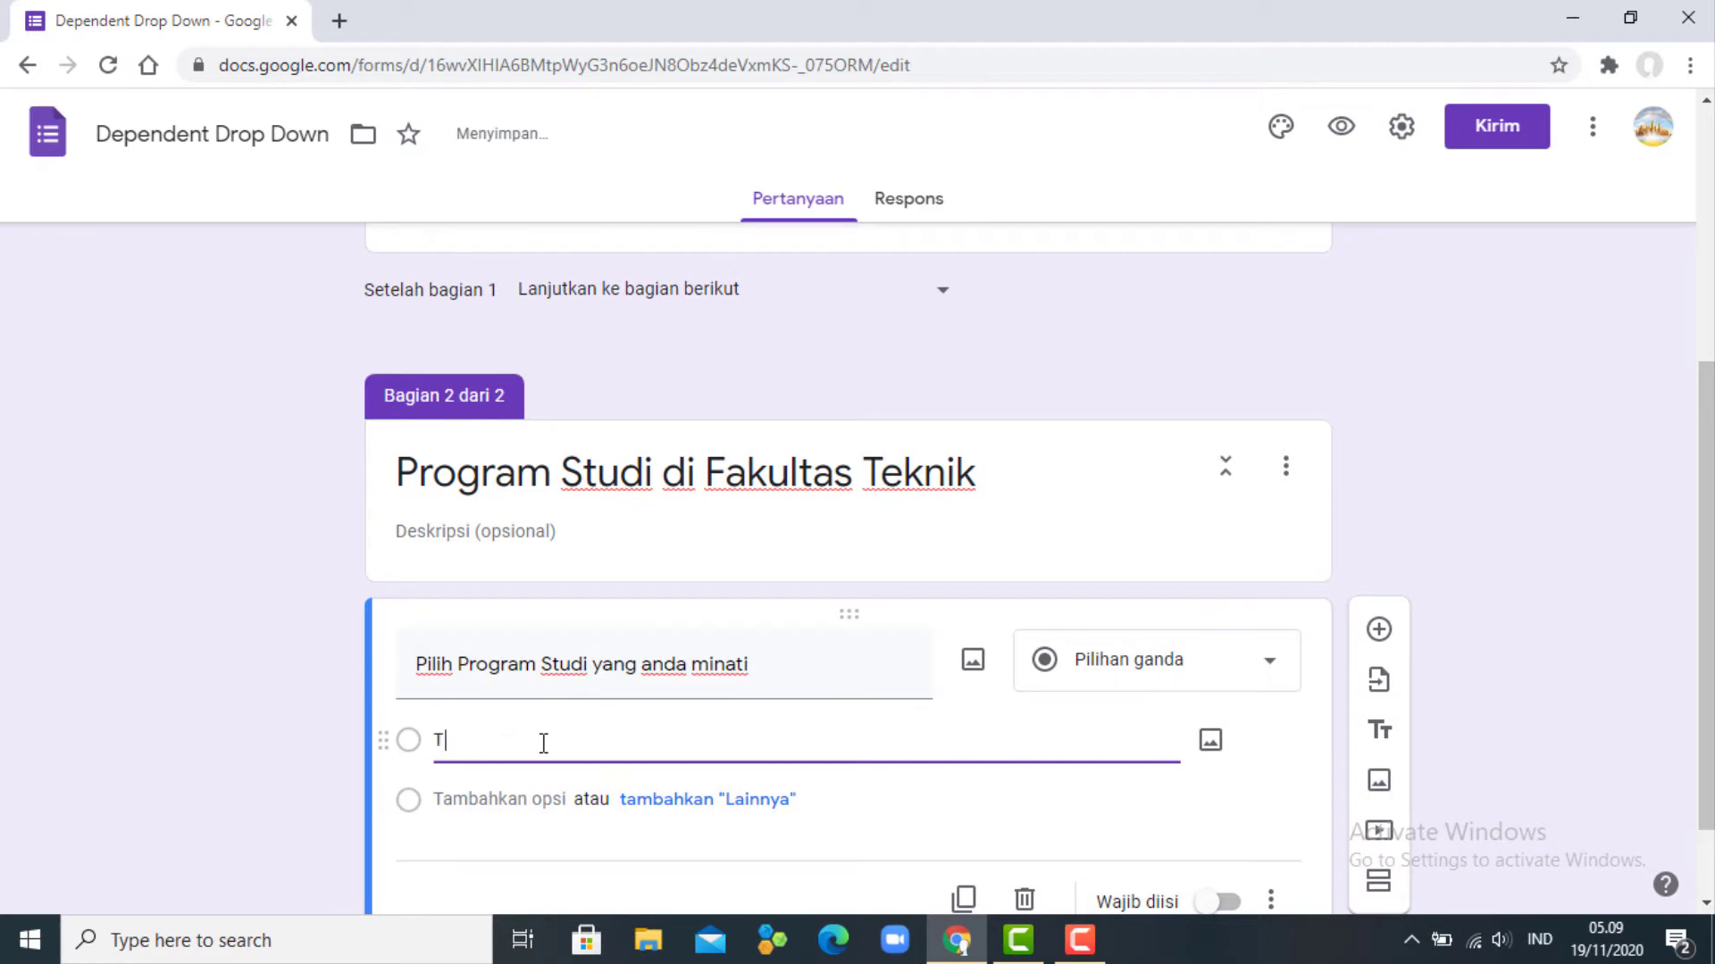
type("eknik Informatika")
left_click(516, 799)
type("S")
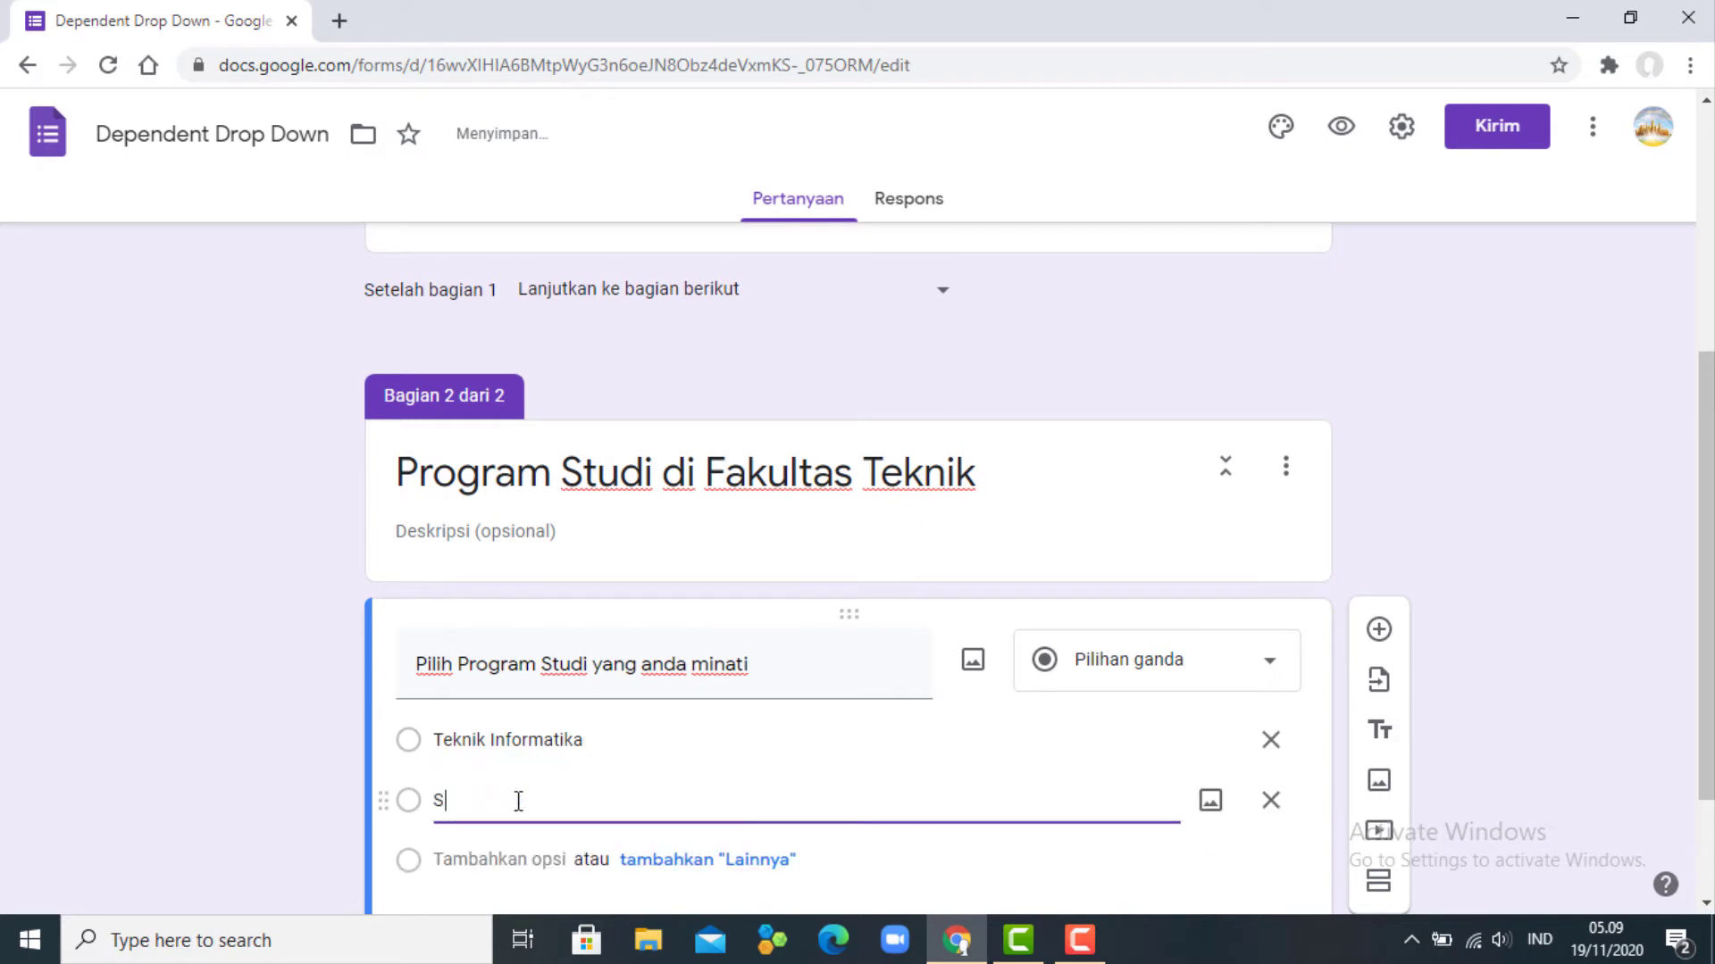
type("istem Informasi")
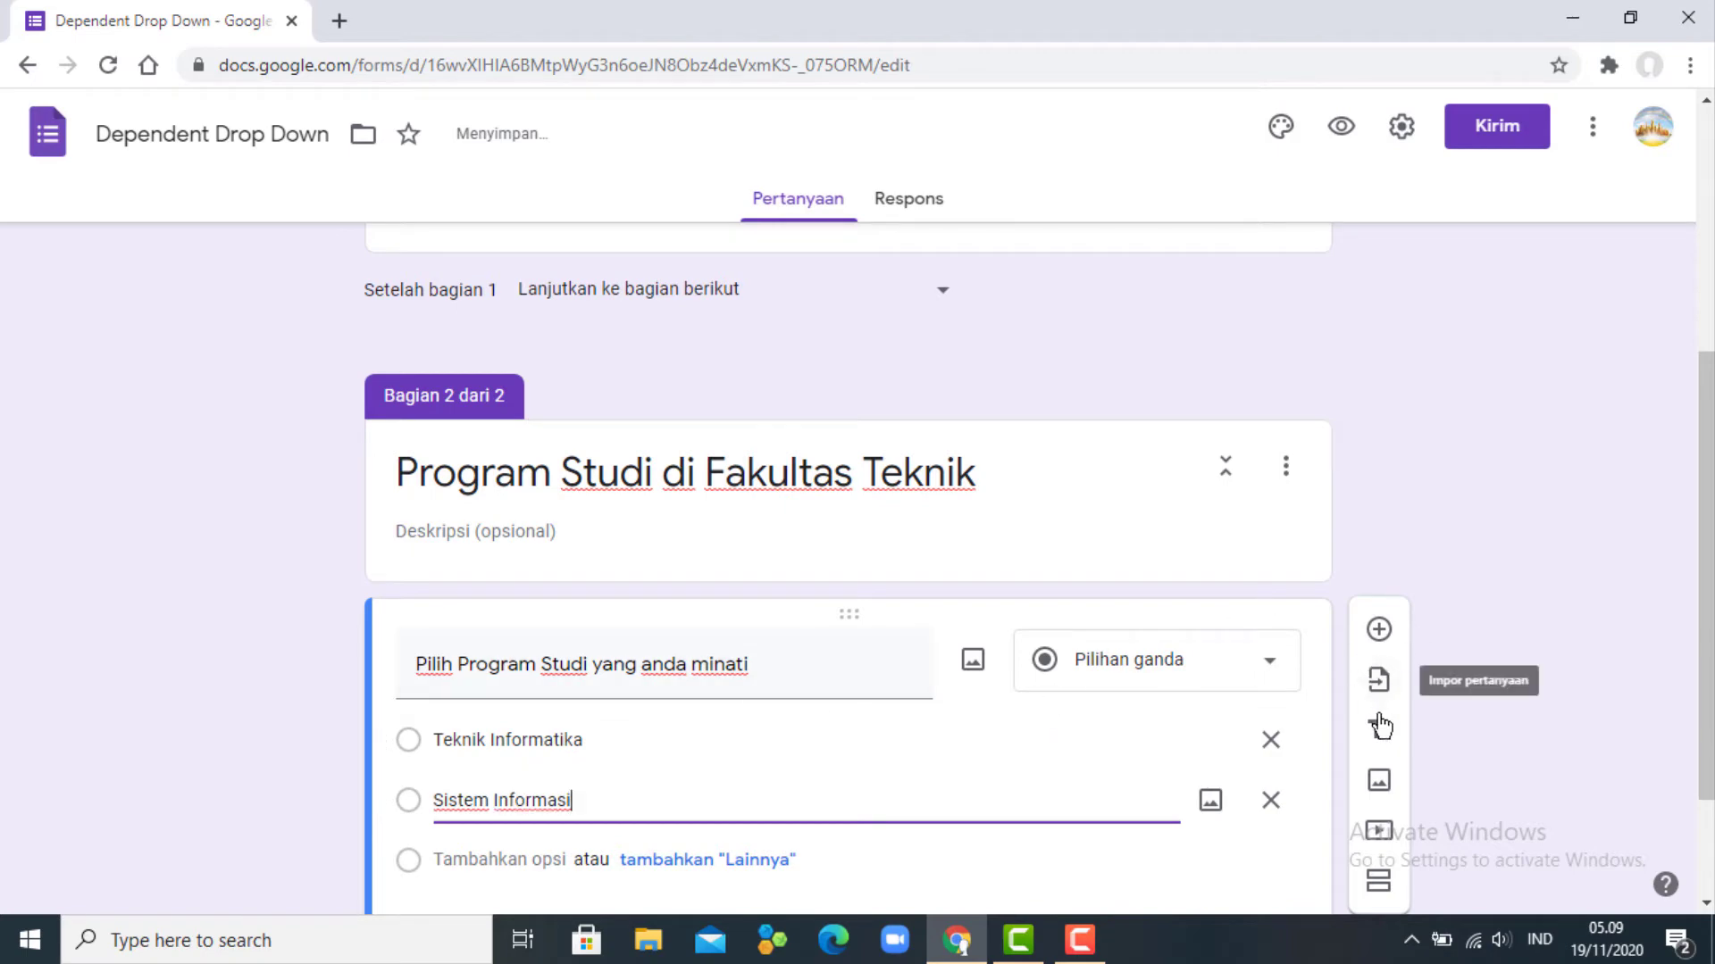
left_click(1380, 886)
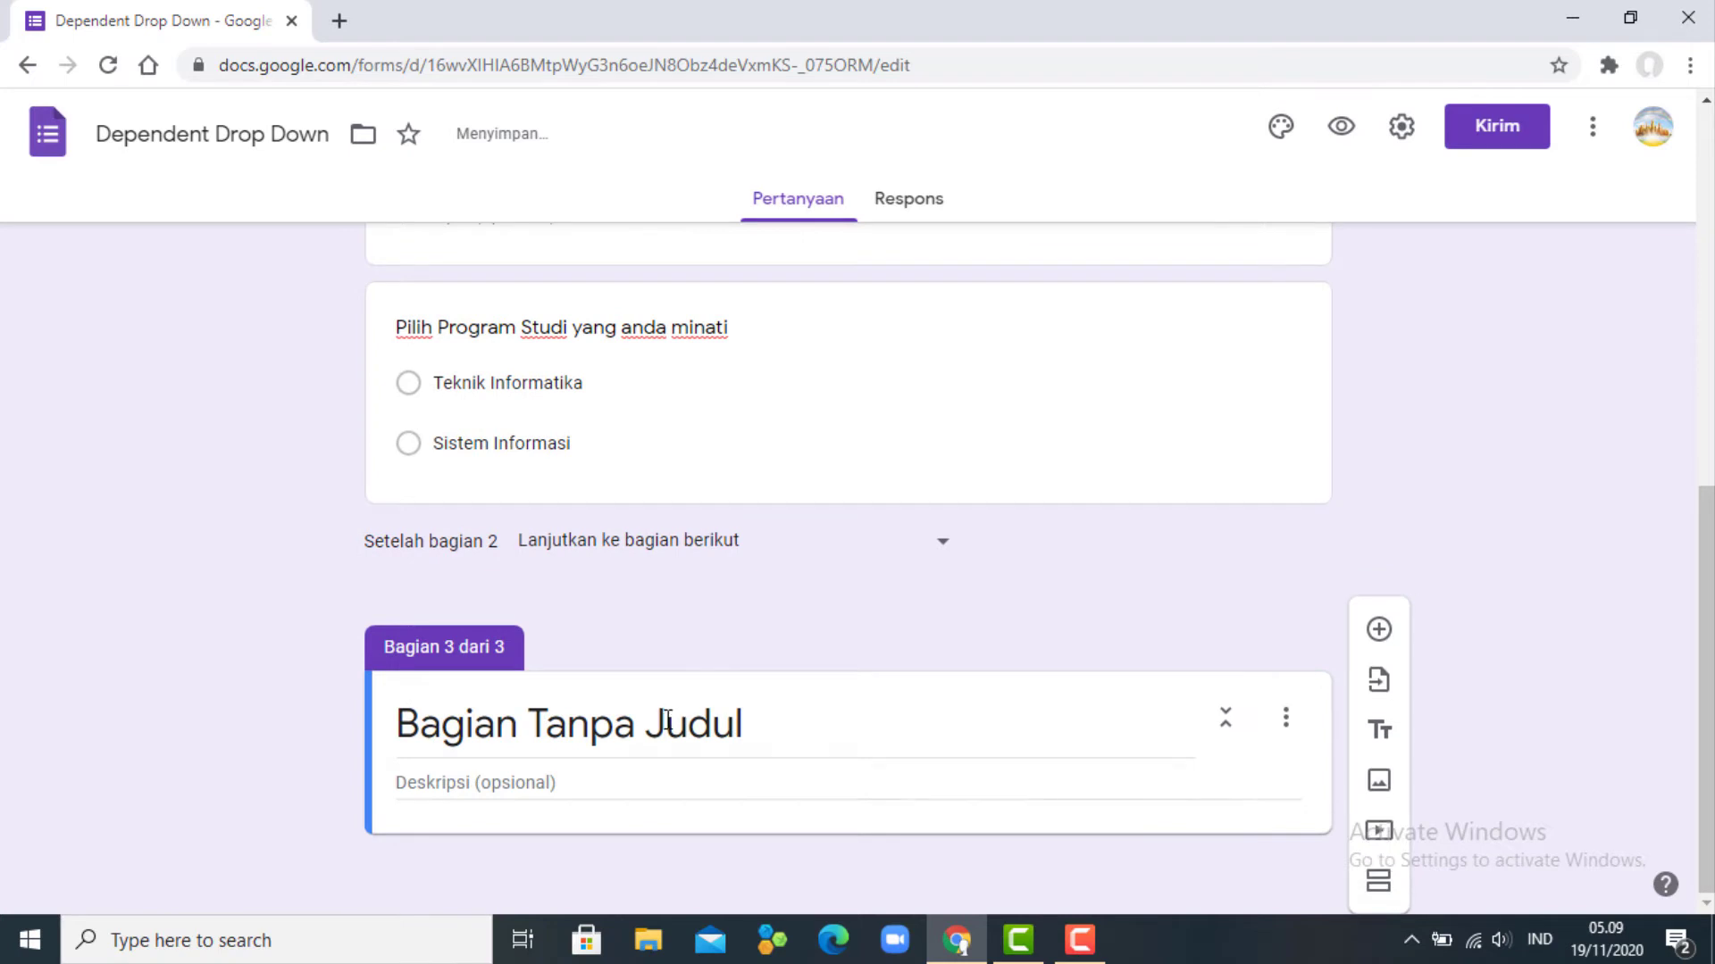
- Title section 3 'Program Studi pada Fakultas Ekonomi'
left_click(666, 719)
type("Pro")
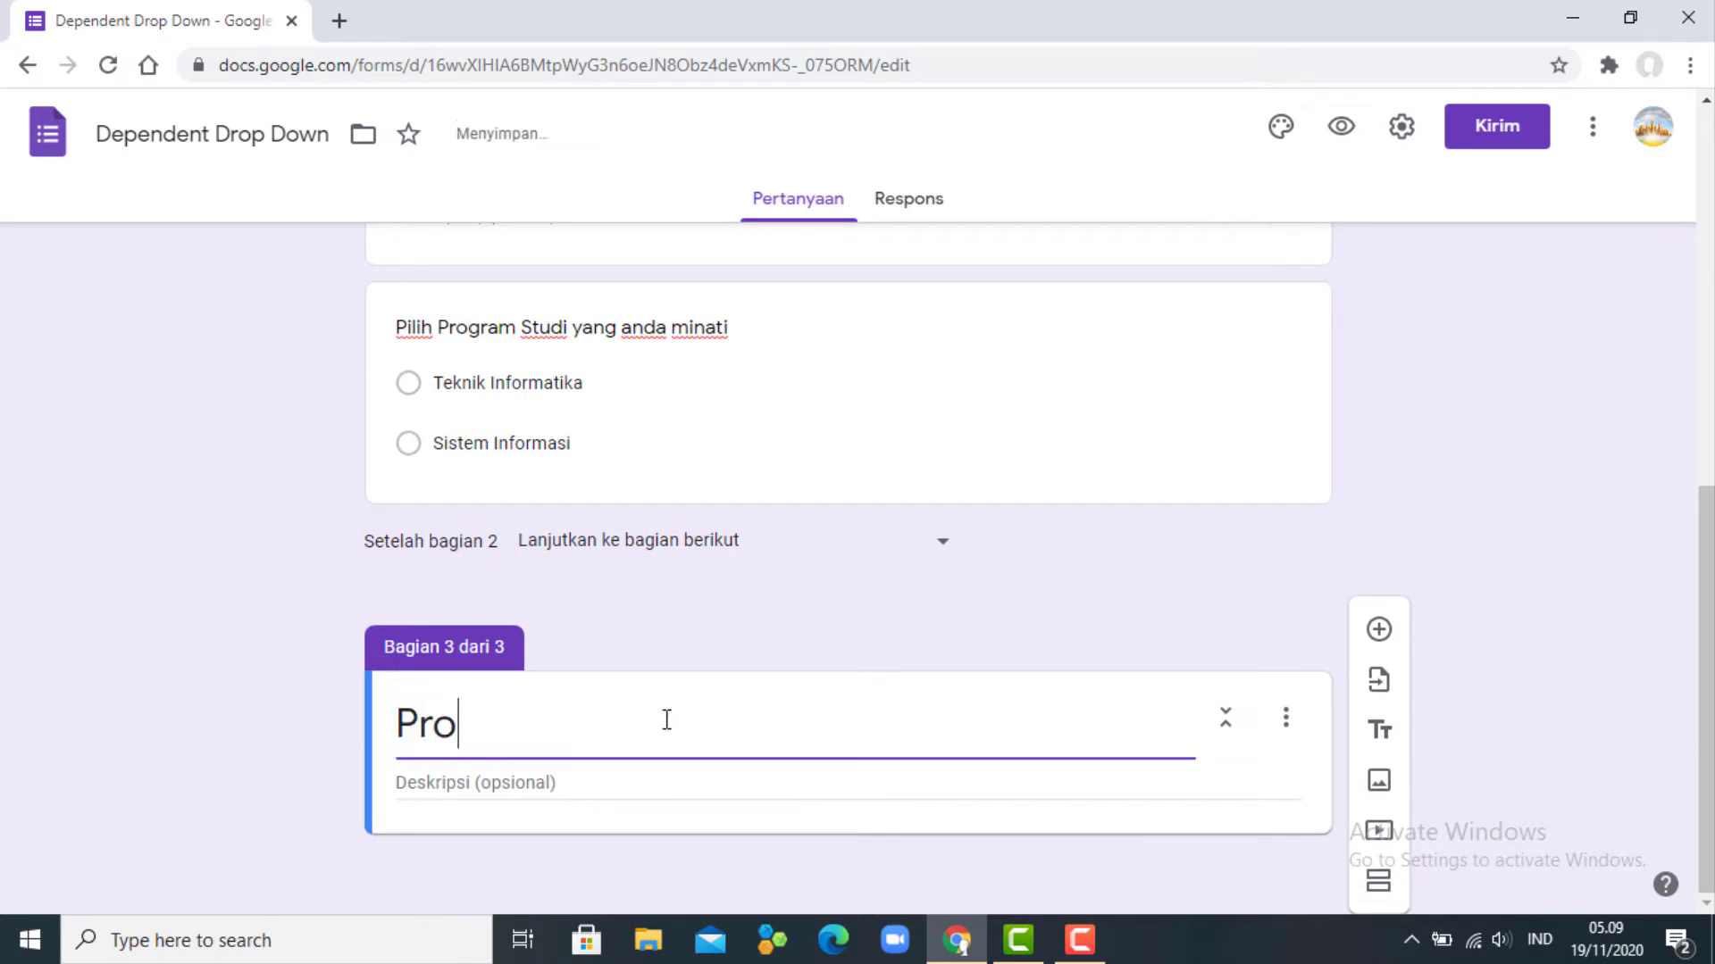
type("gram Stu")
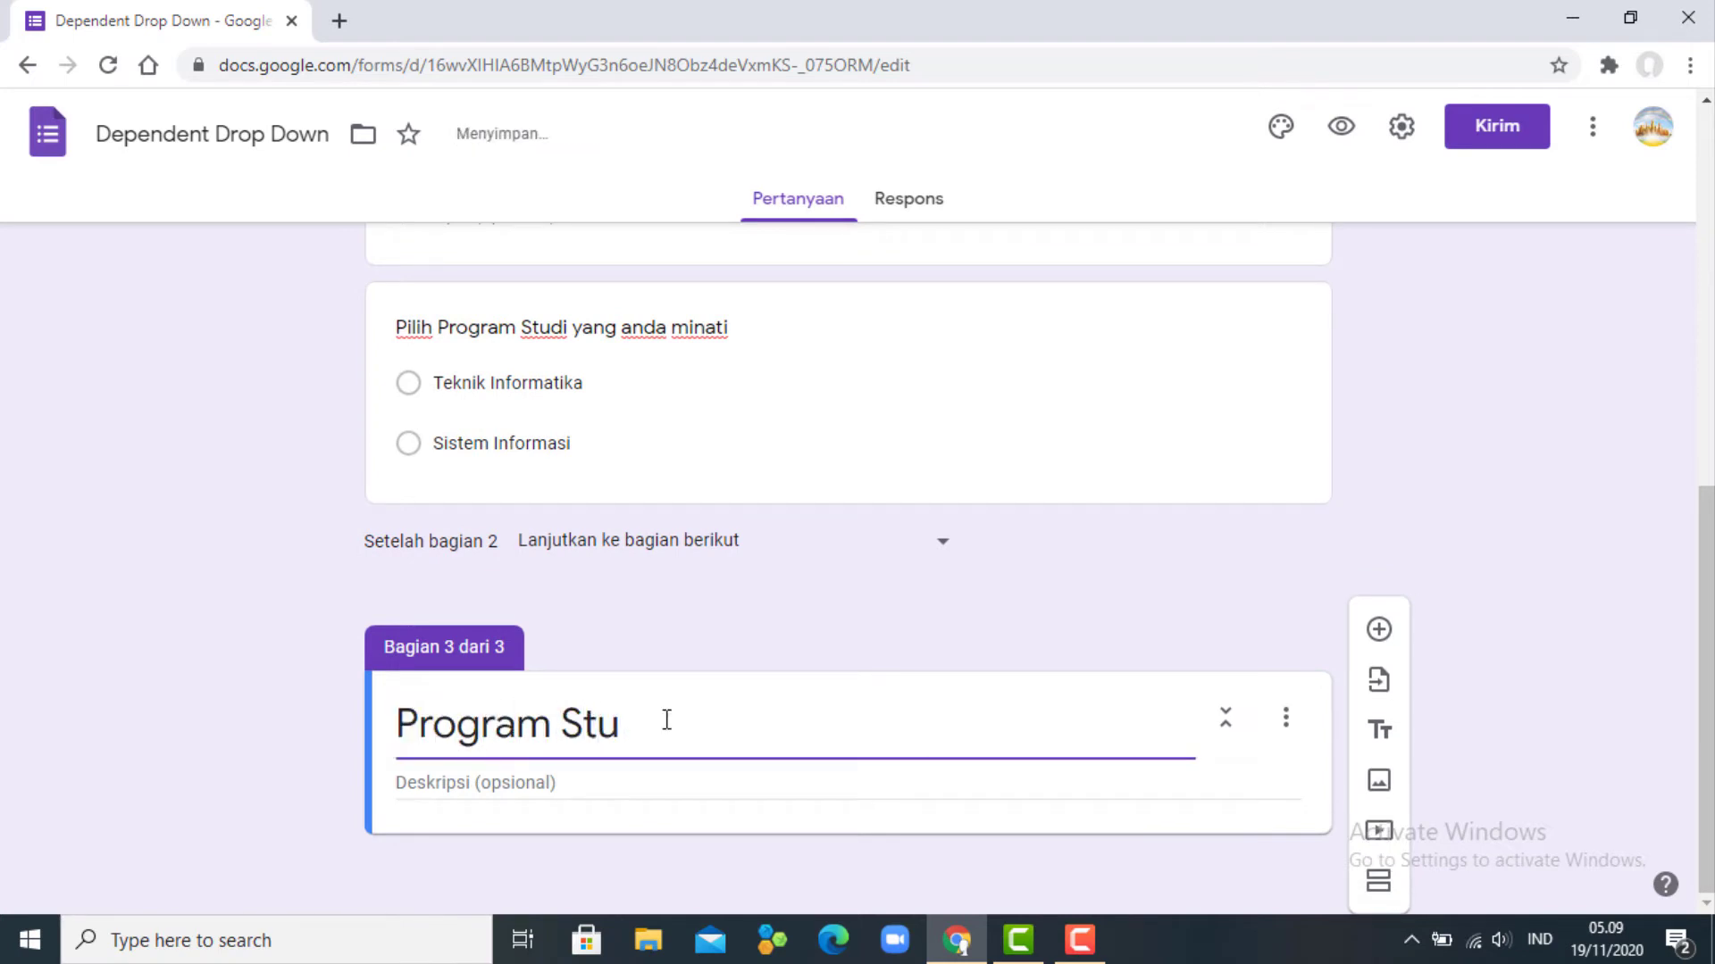
type("di pada Faku")
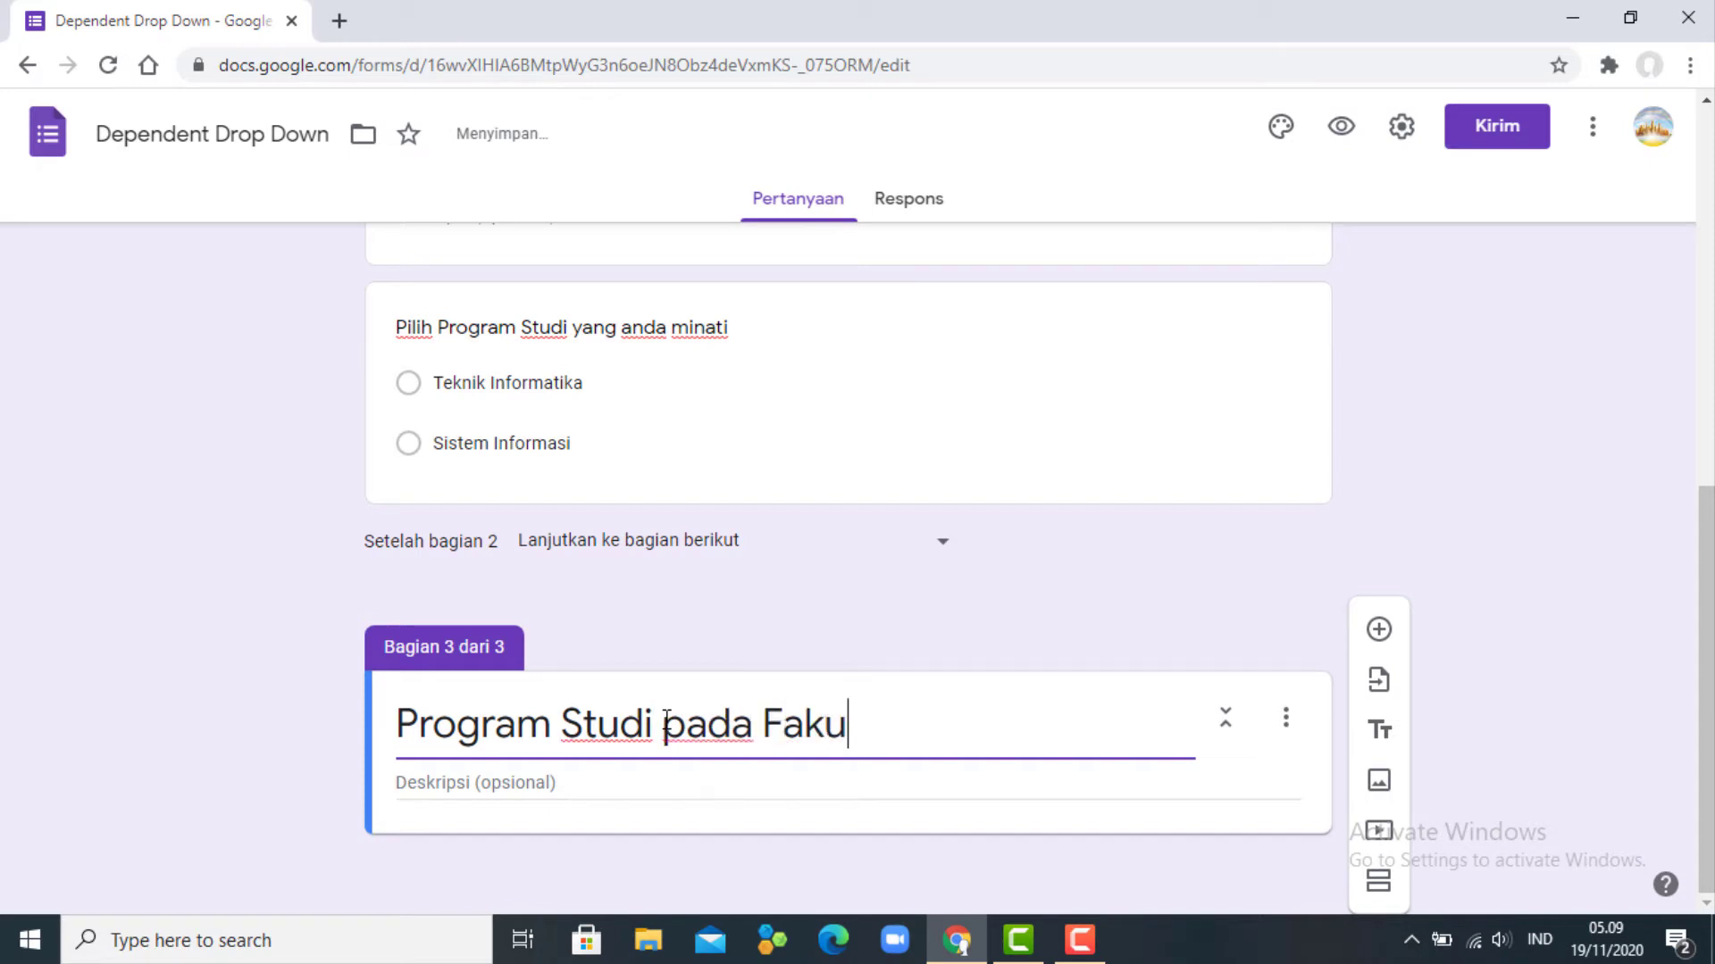
type("ltas Ekn")
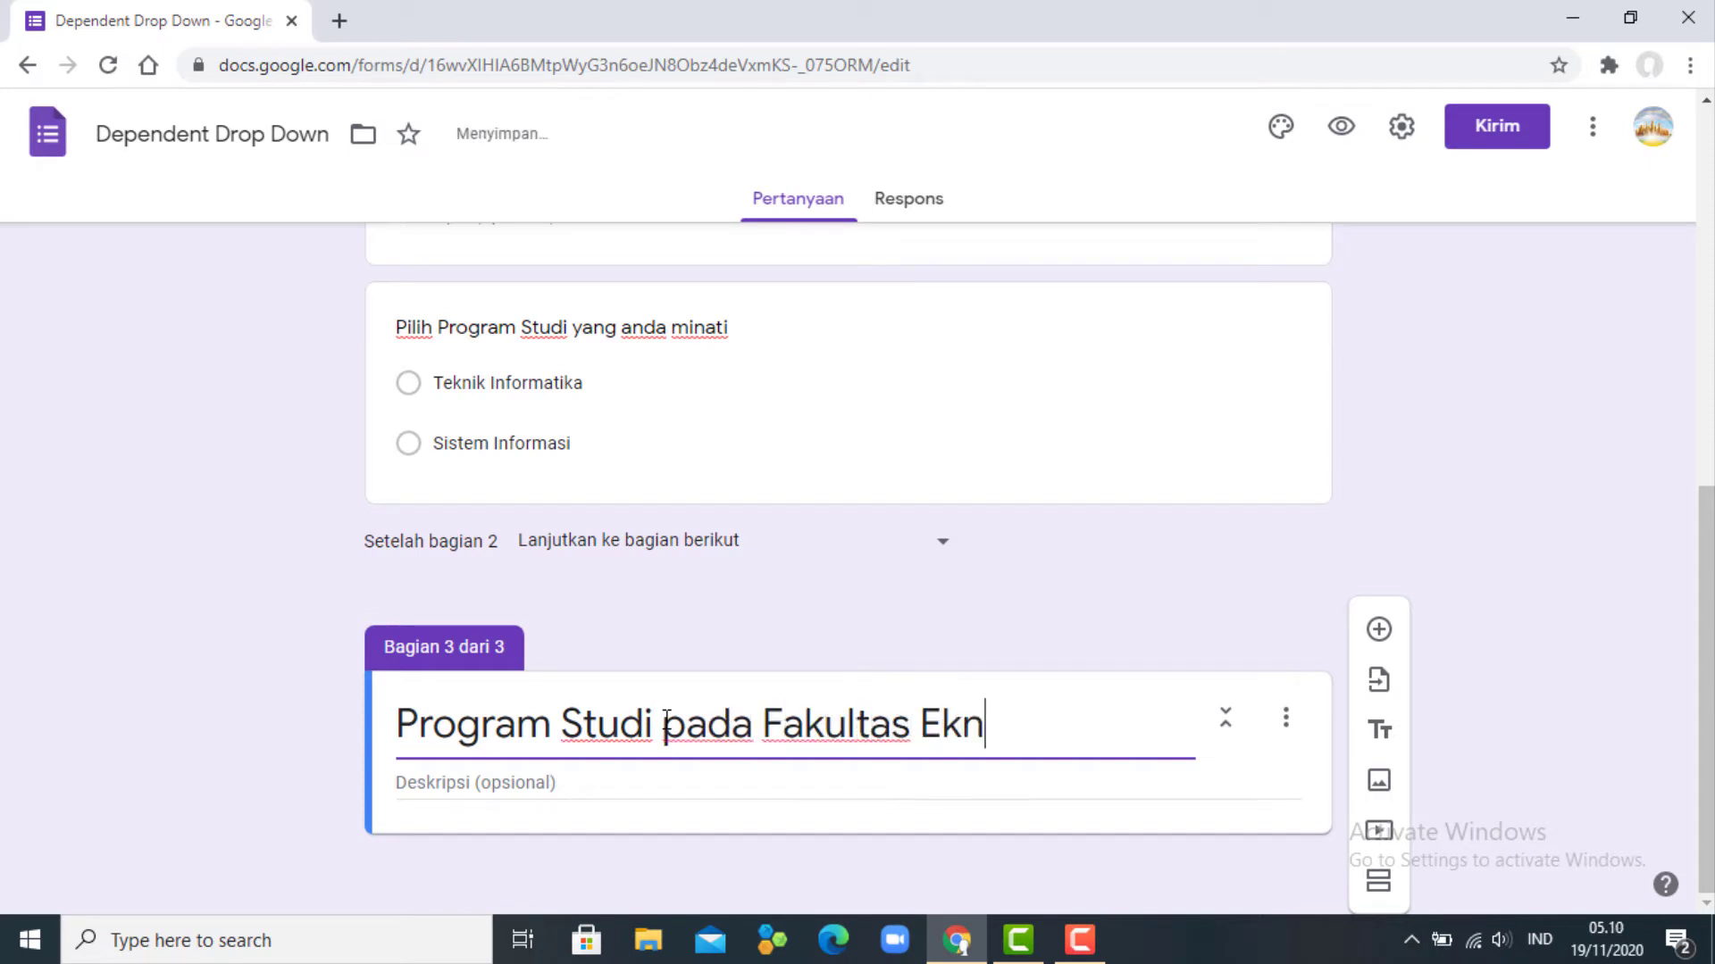
type("i")
key("BackSpace")
key("BackSpace")
type("onom")
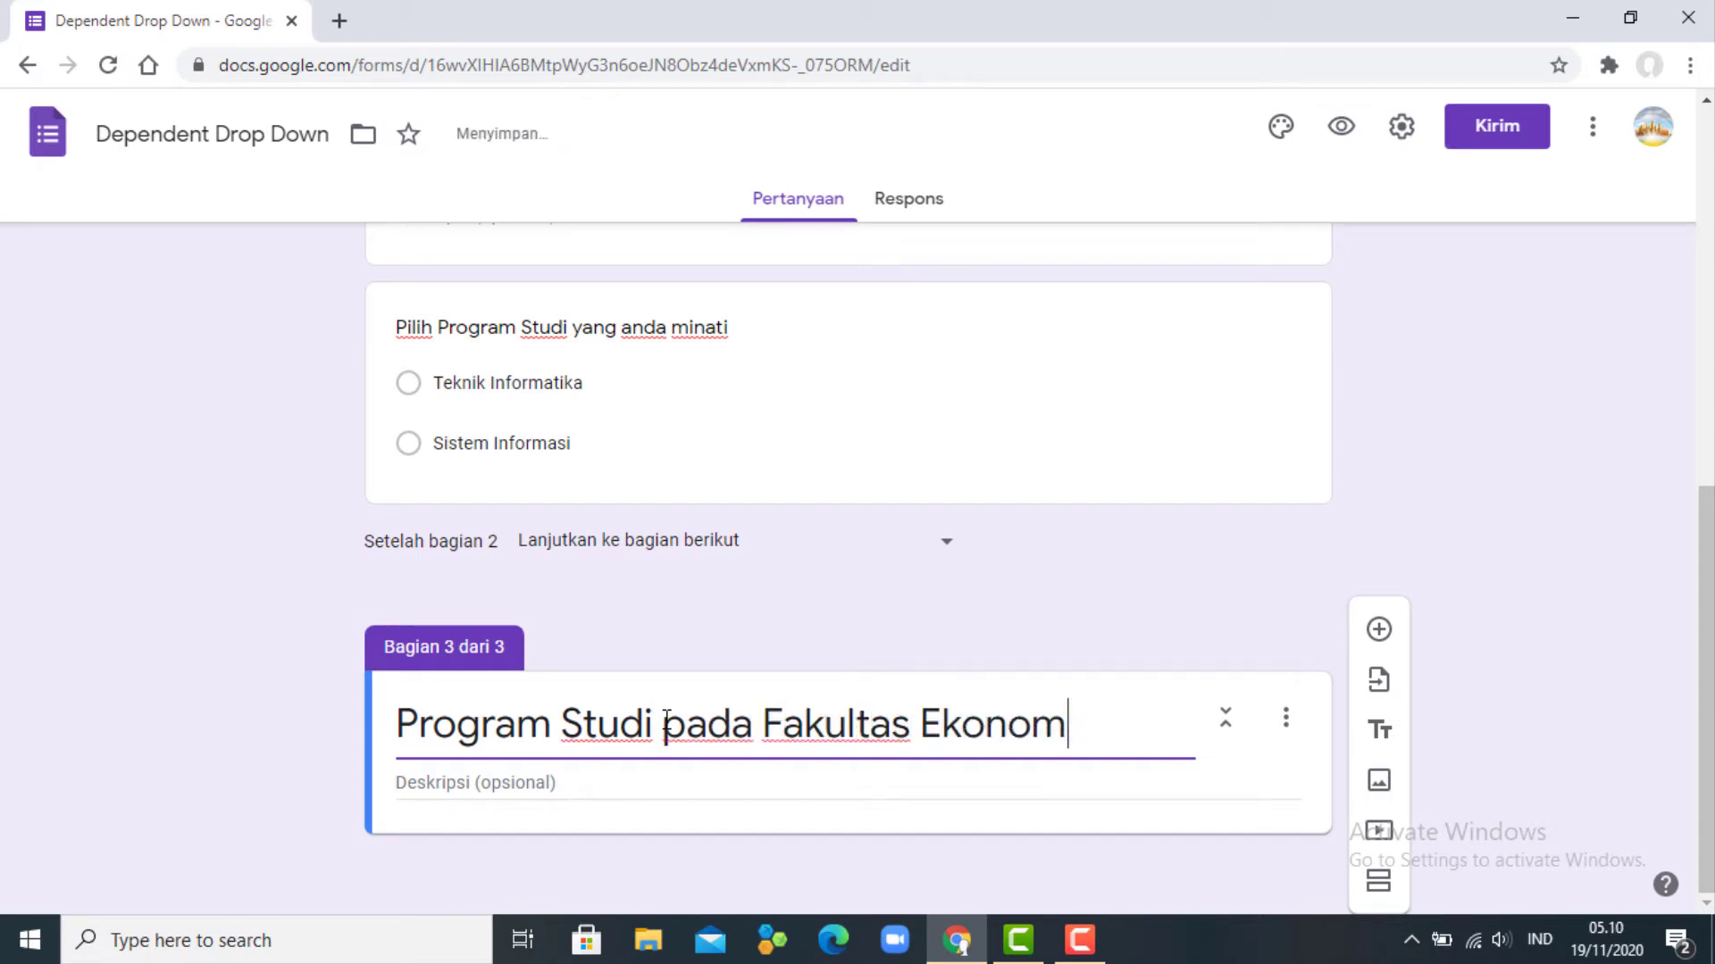
type("i")
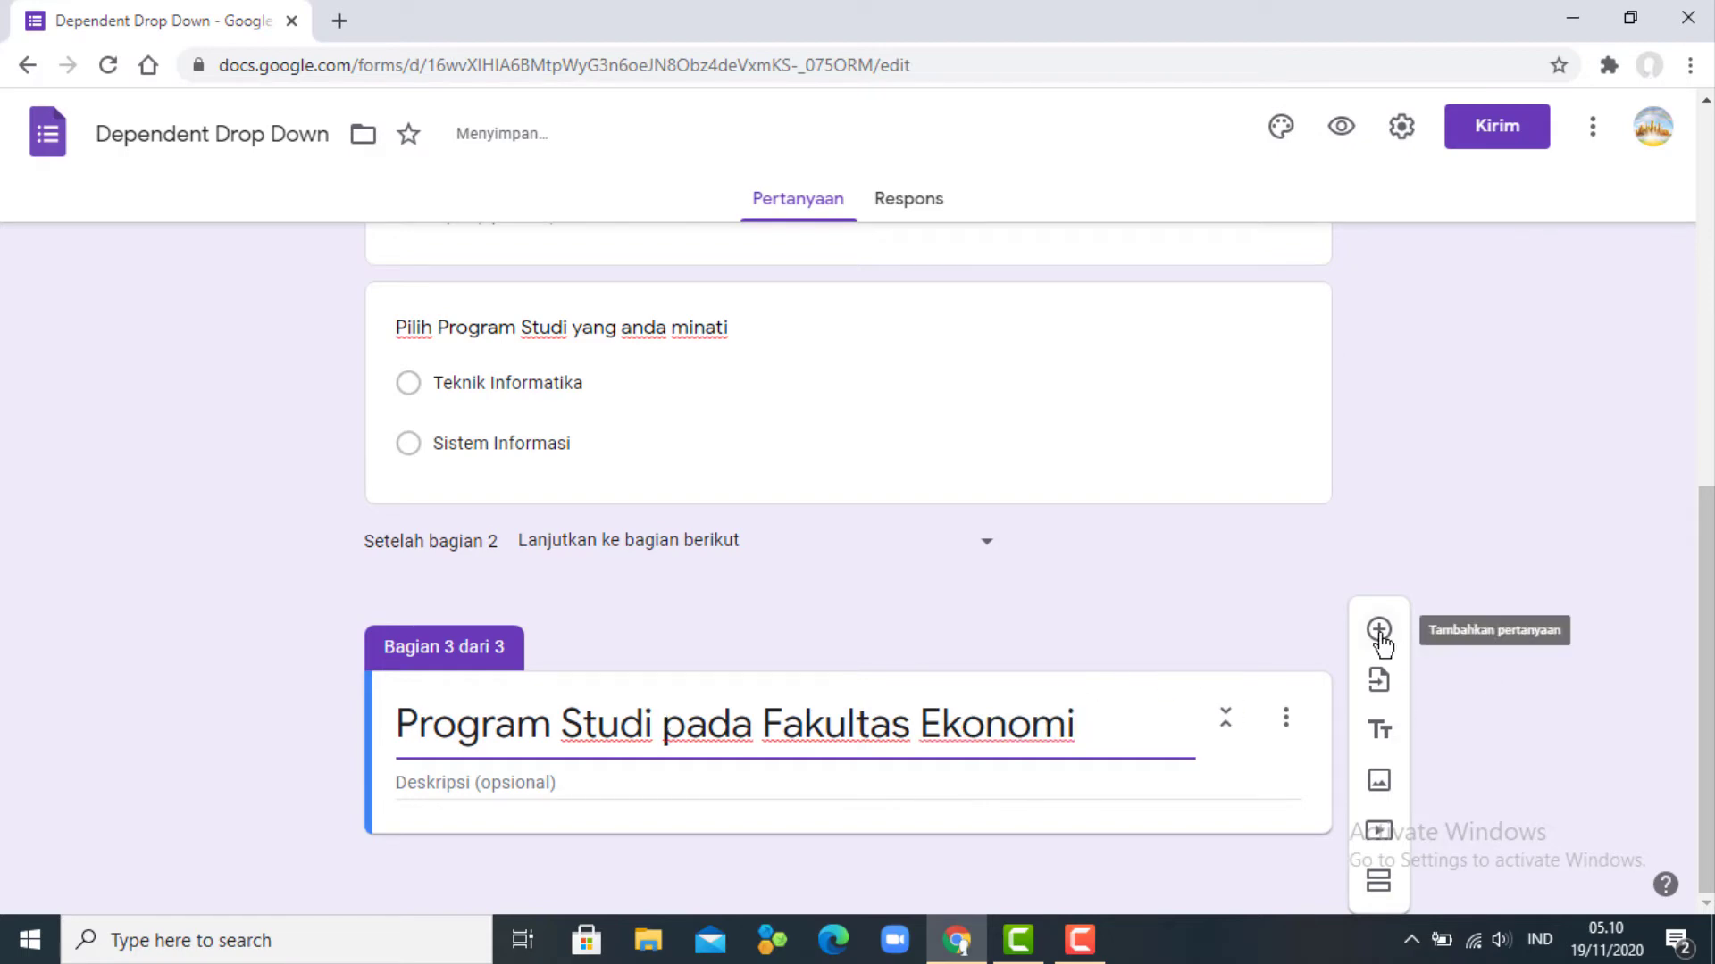
- Add the question 'Pilih Program Studi yang anda minati :' to section 3
left_click(1378, 631)
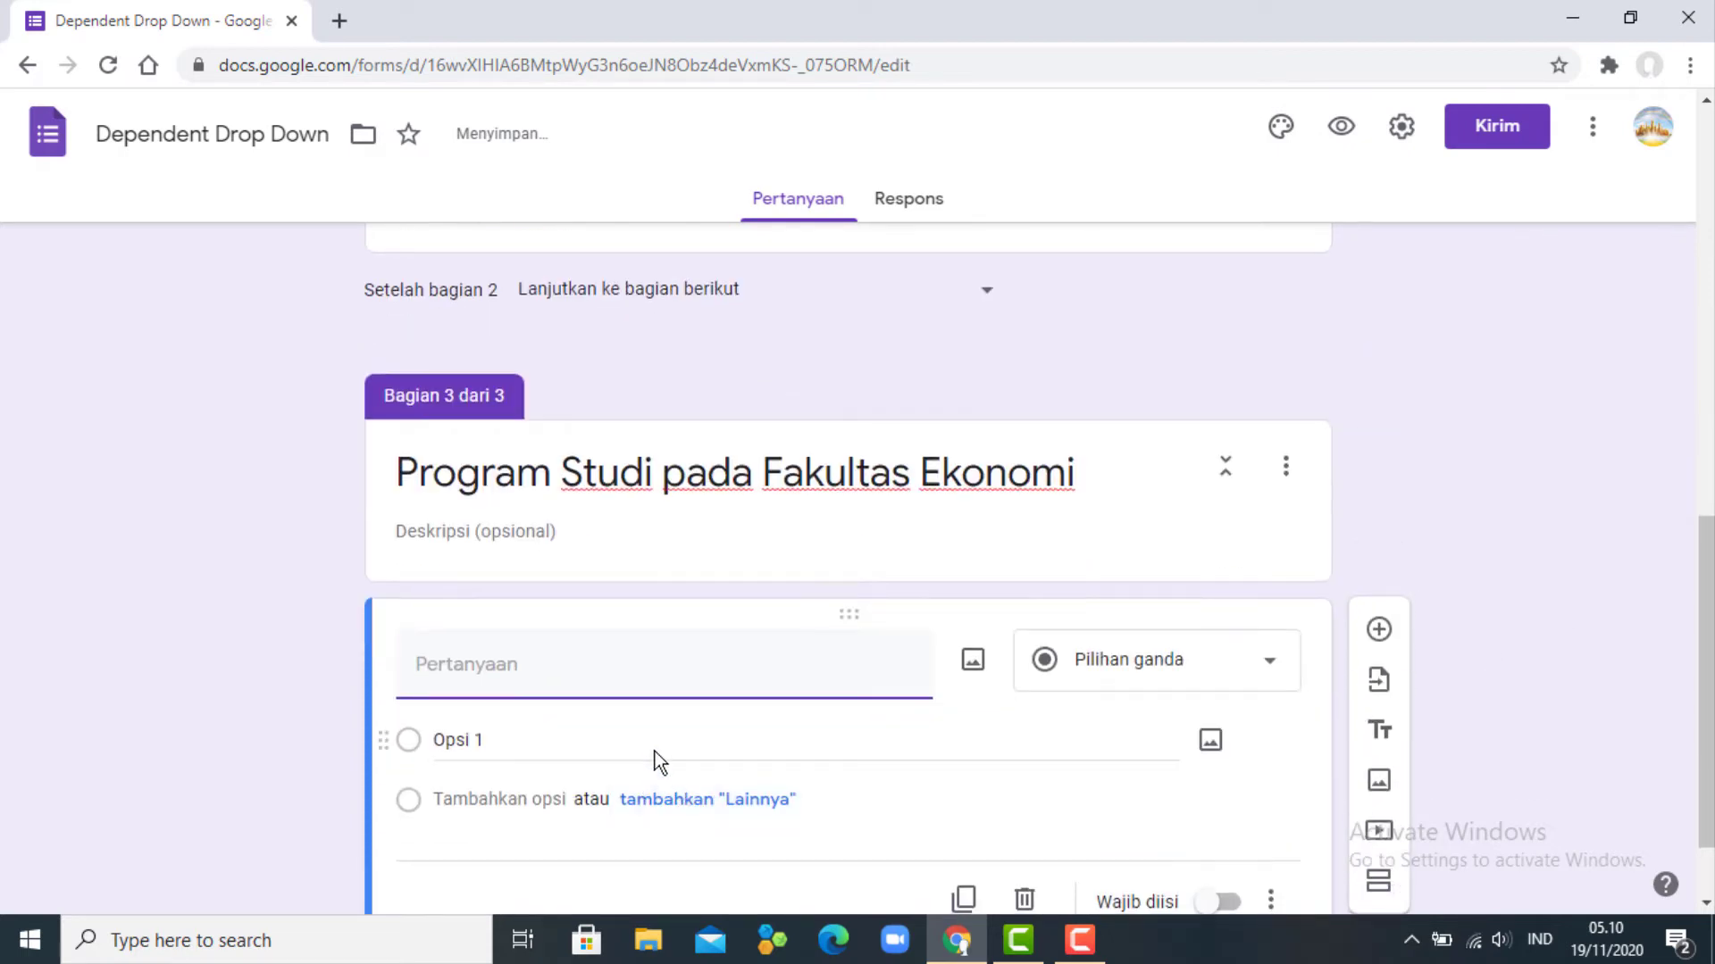
type("Pil")
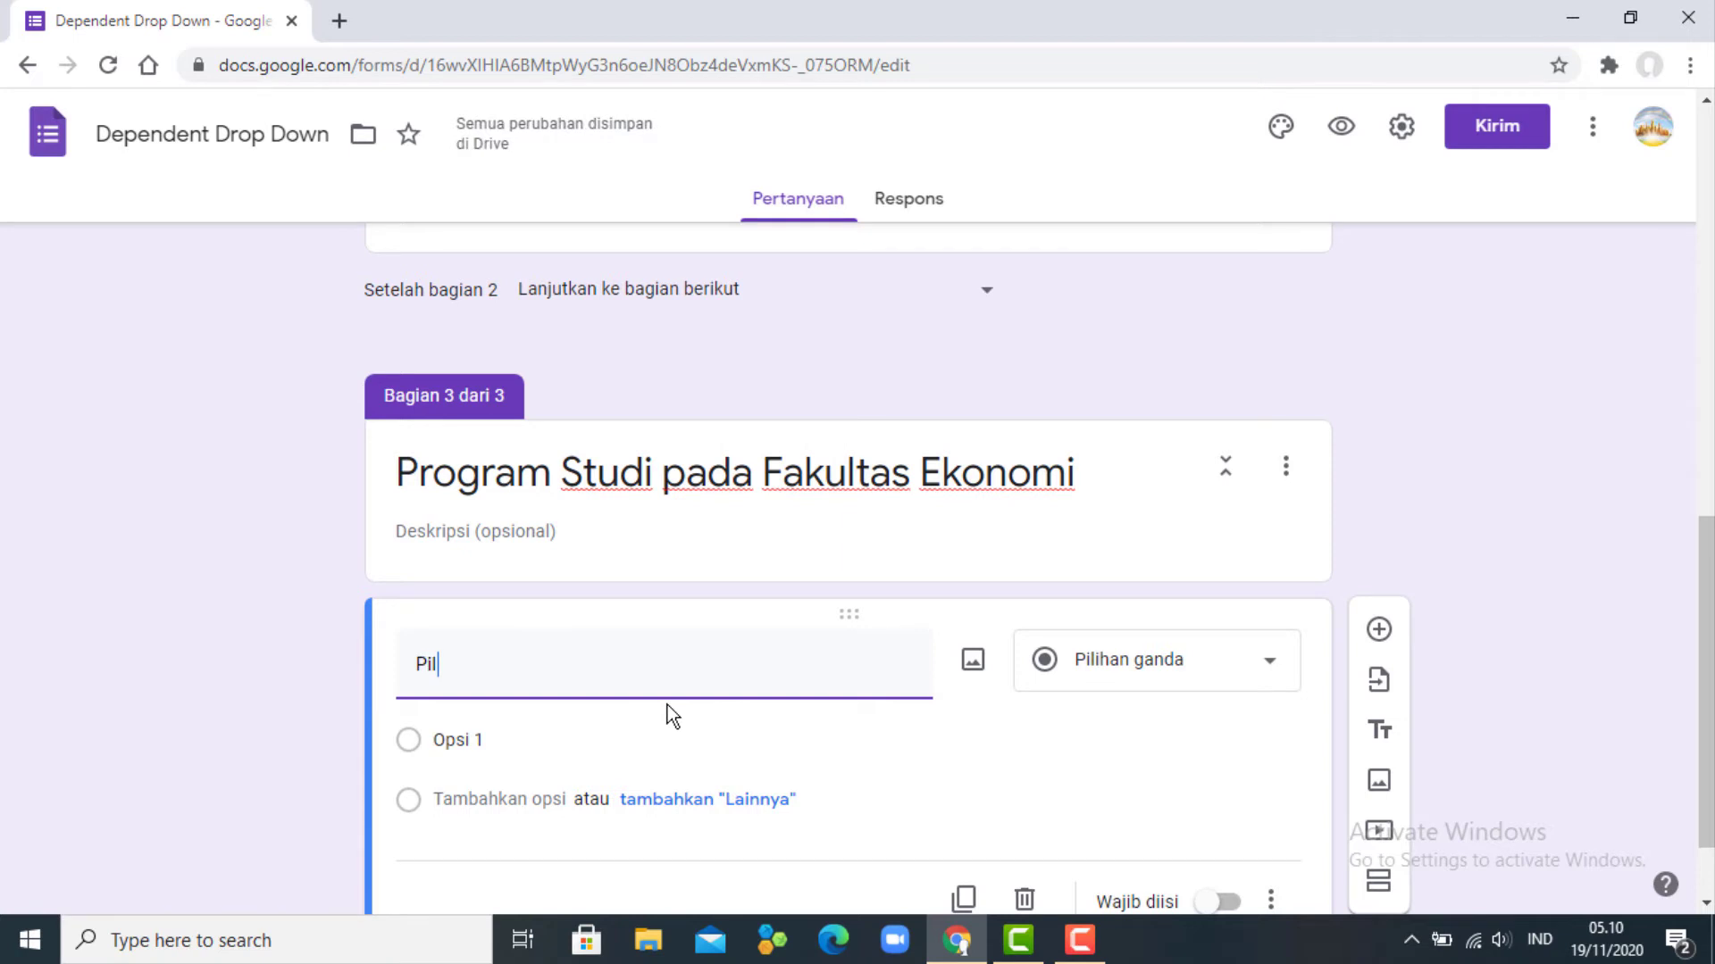
type("ih ro")
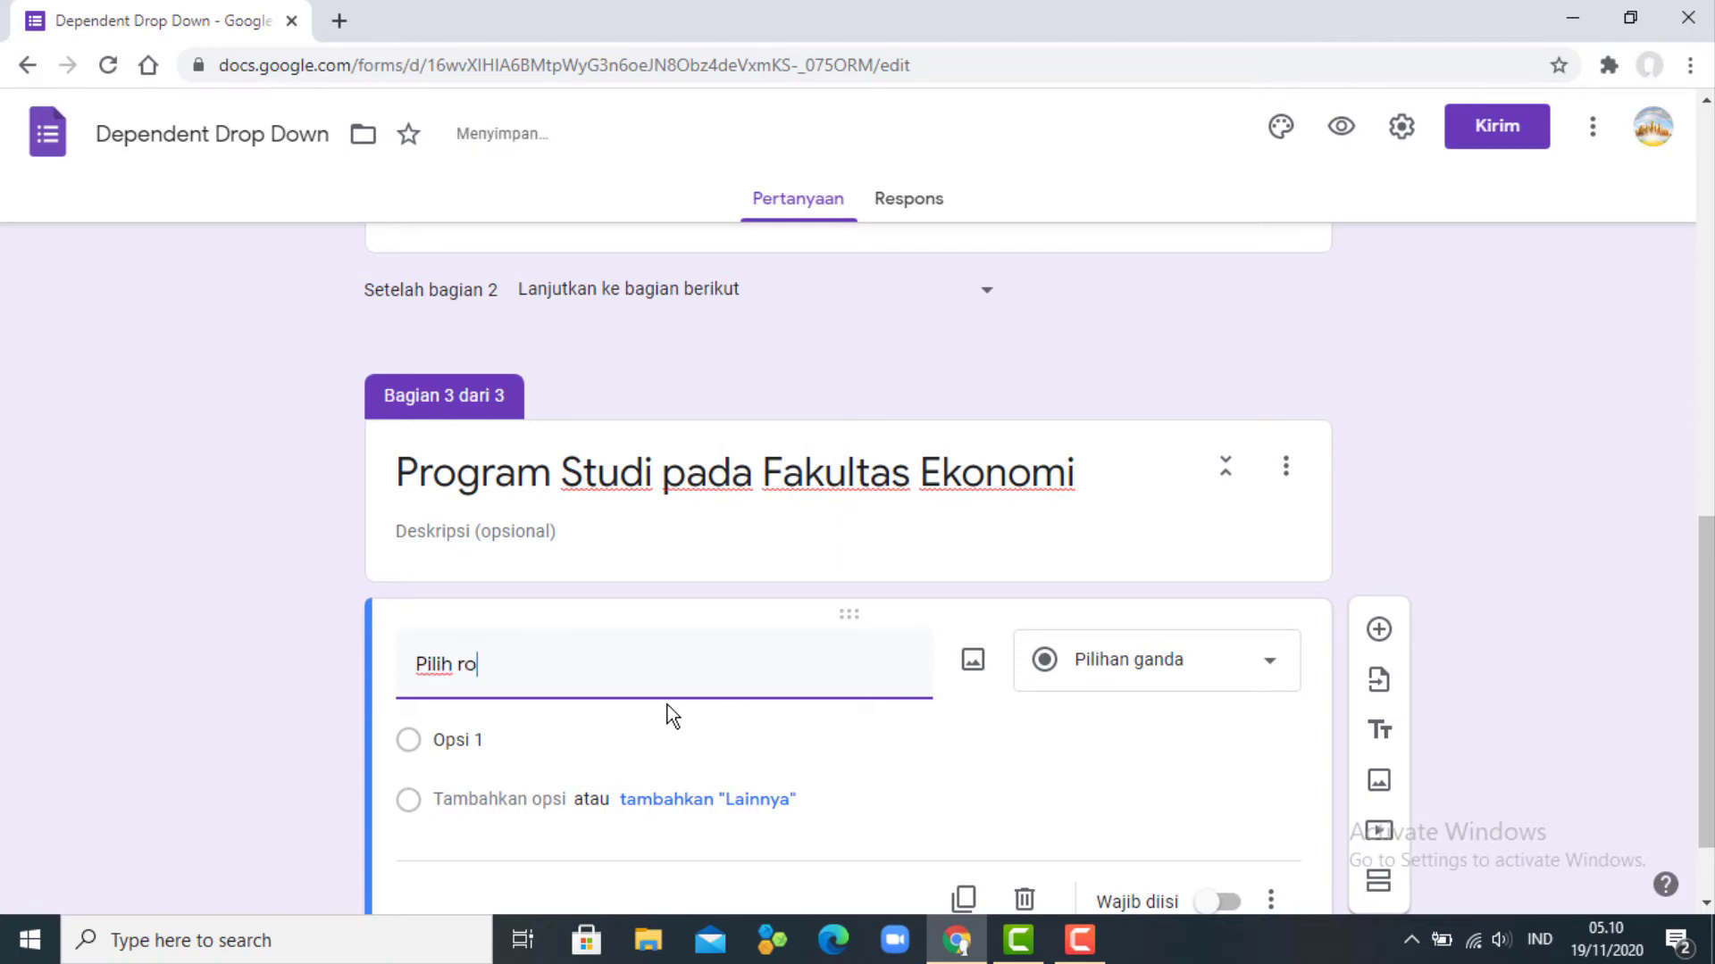
key("BackSpace")
key("BackSpace")
type("Program Studi yang anda ")
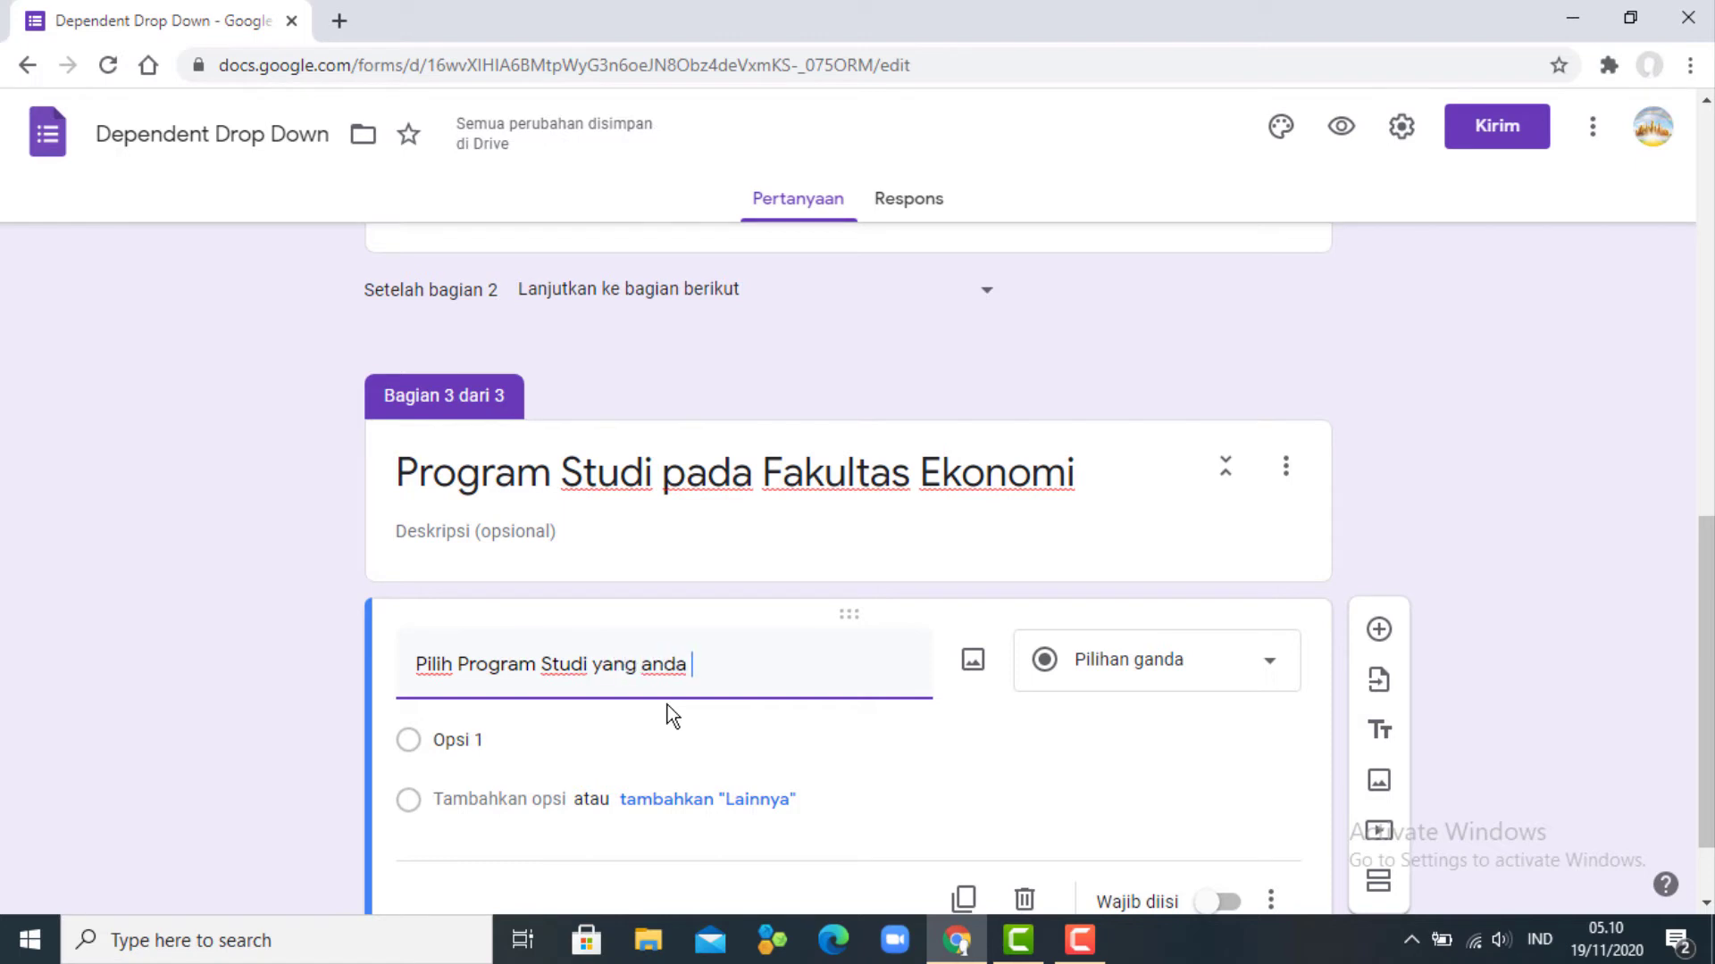
type("minati :")
- Give it options Ekonomi Manajemen, Ekonomi Akuntansi and Ekonomi Islam, then add section 4
left_click(607, 758)
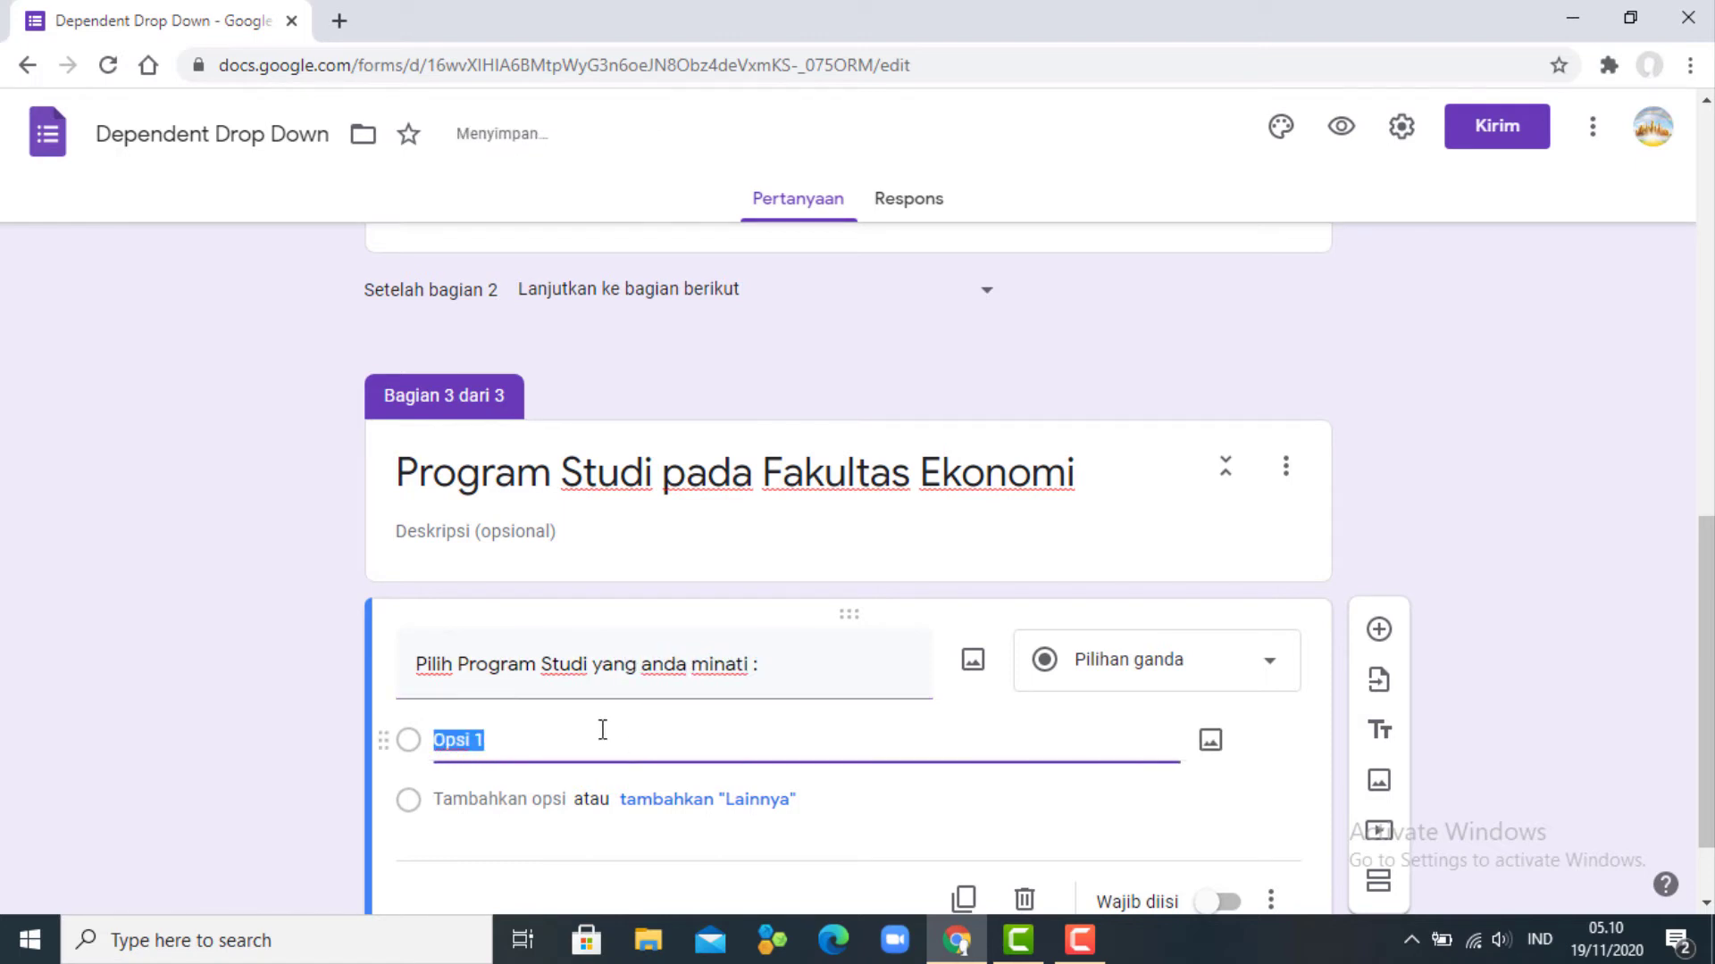
type("Ekonomi Manajemen")
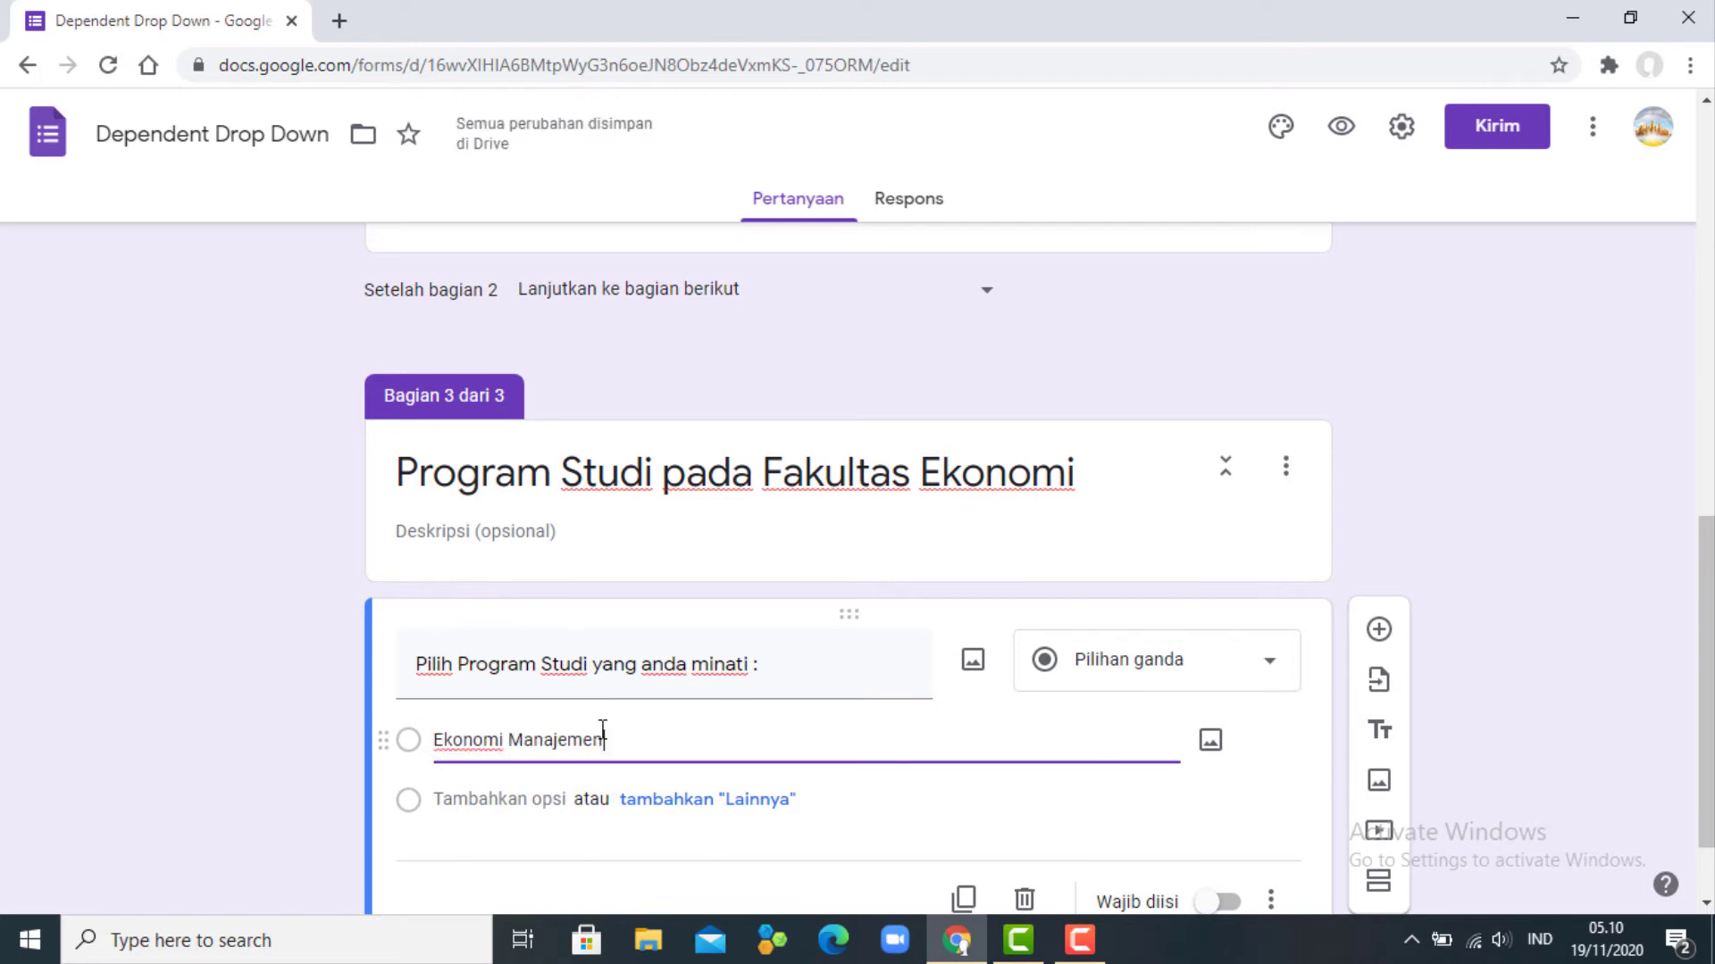
key("Return")
type("Ekonom")
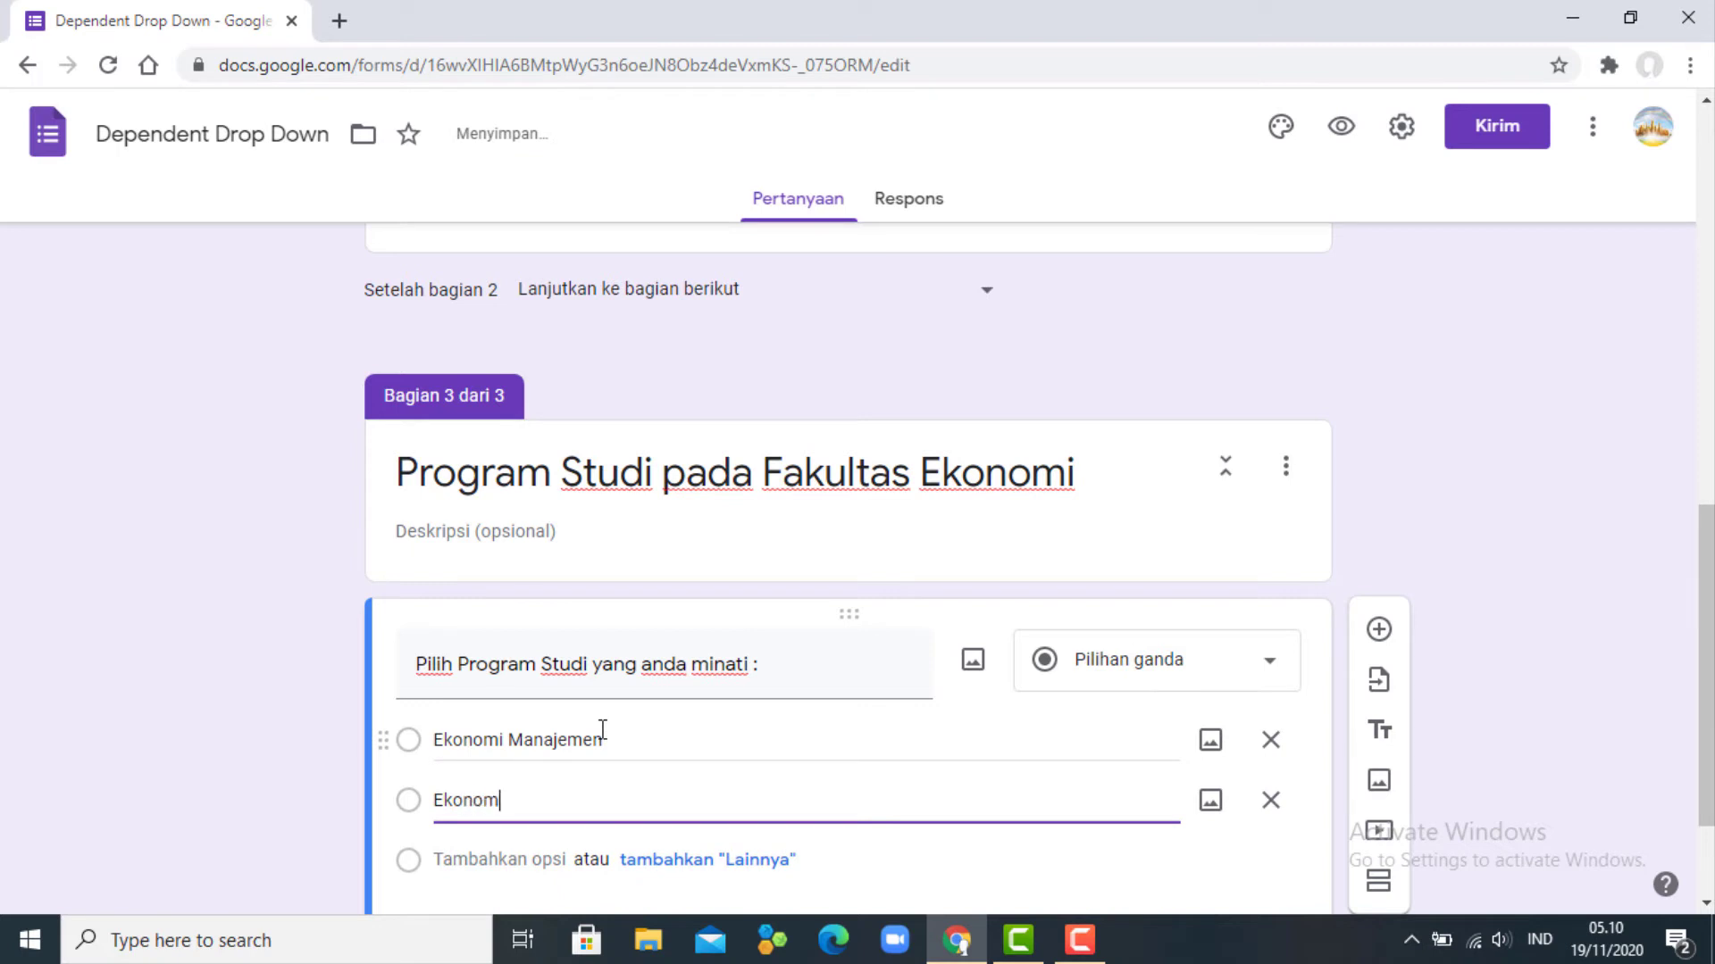
type("i Akuntansi")
key("Return")
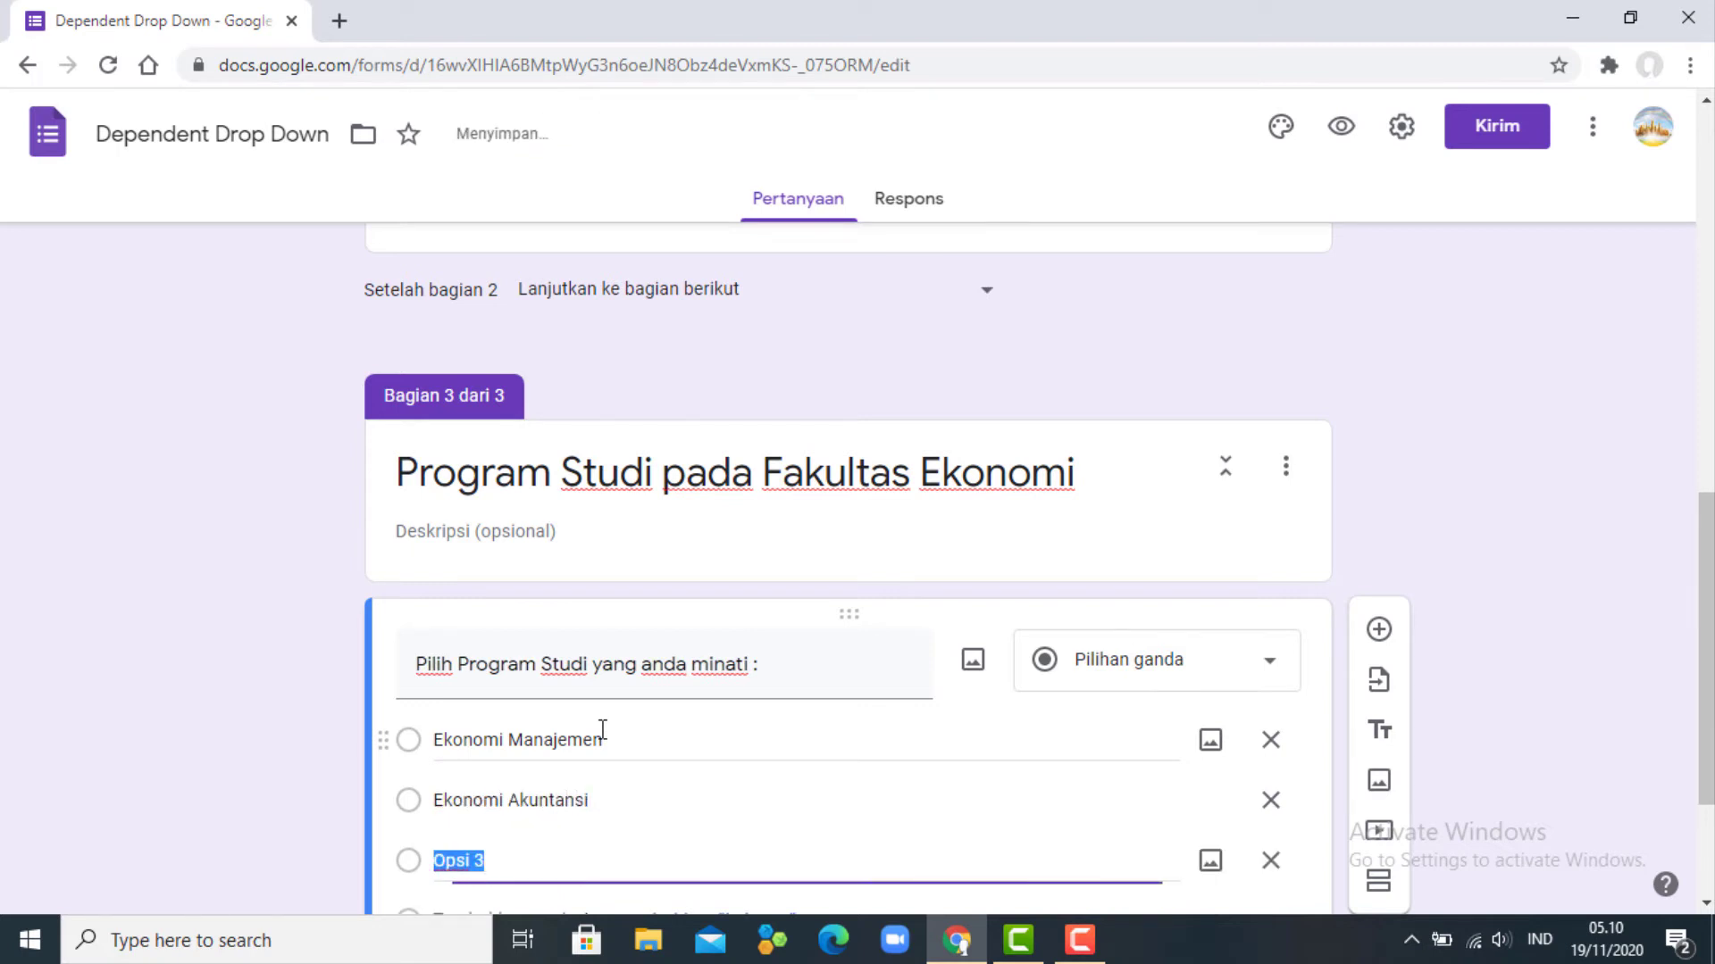
type("Ekonomi ")
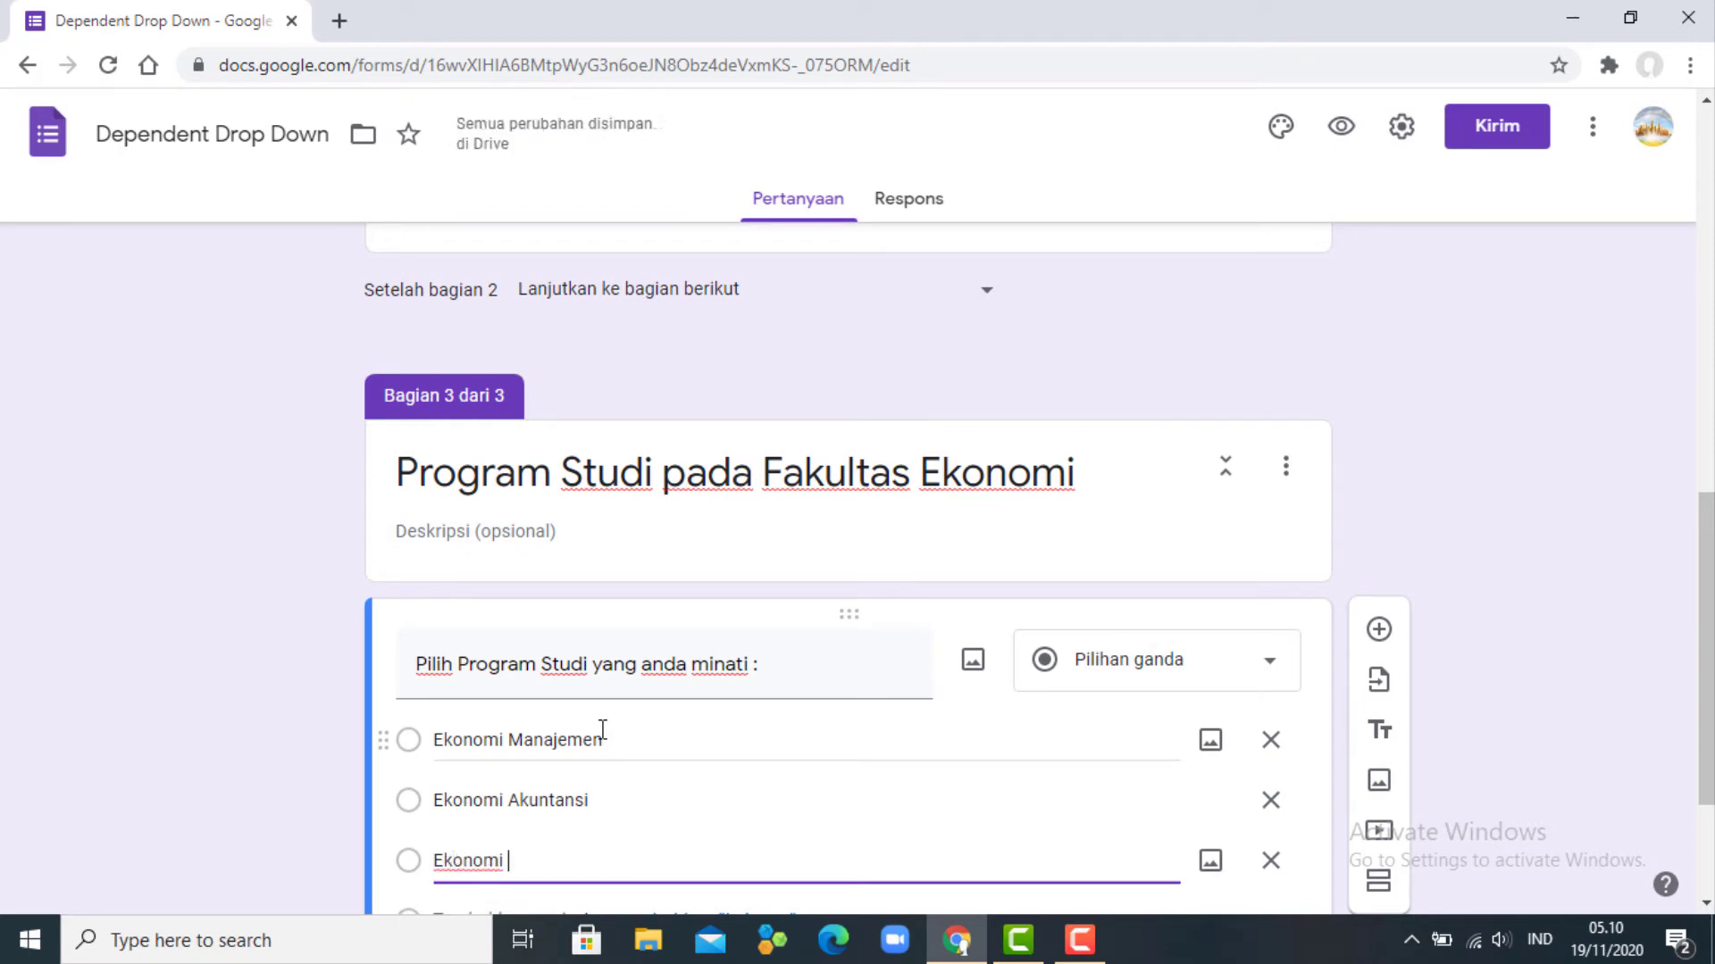
type("Islam")
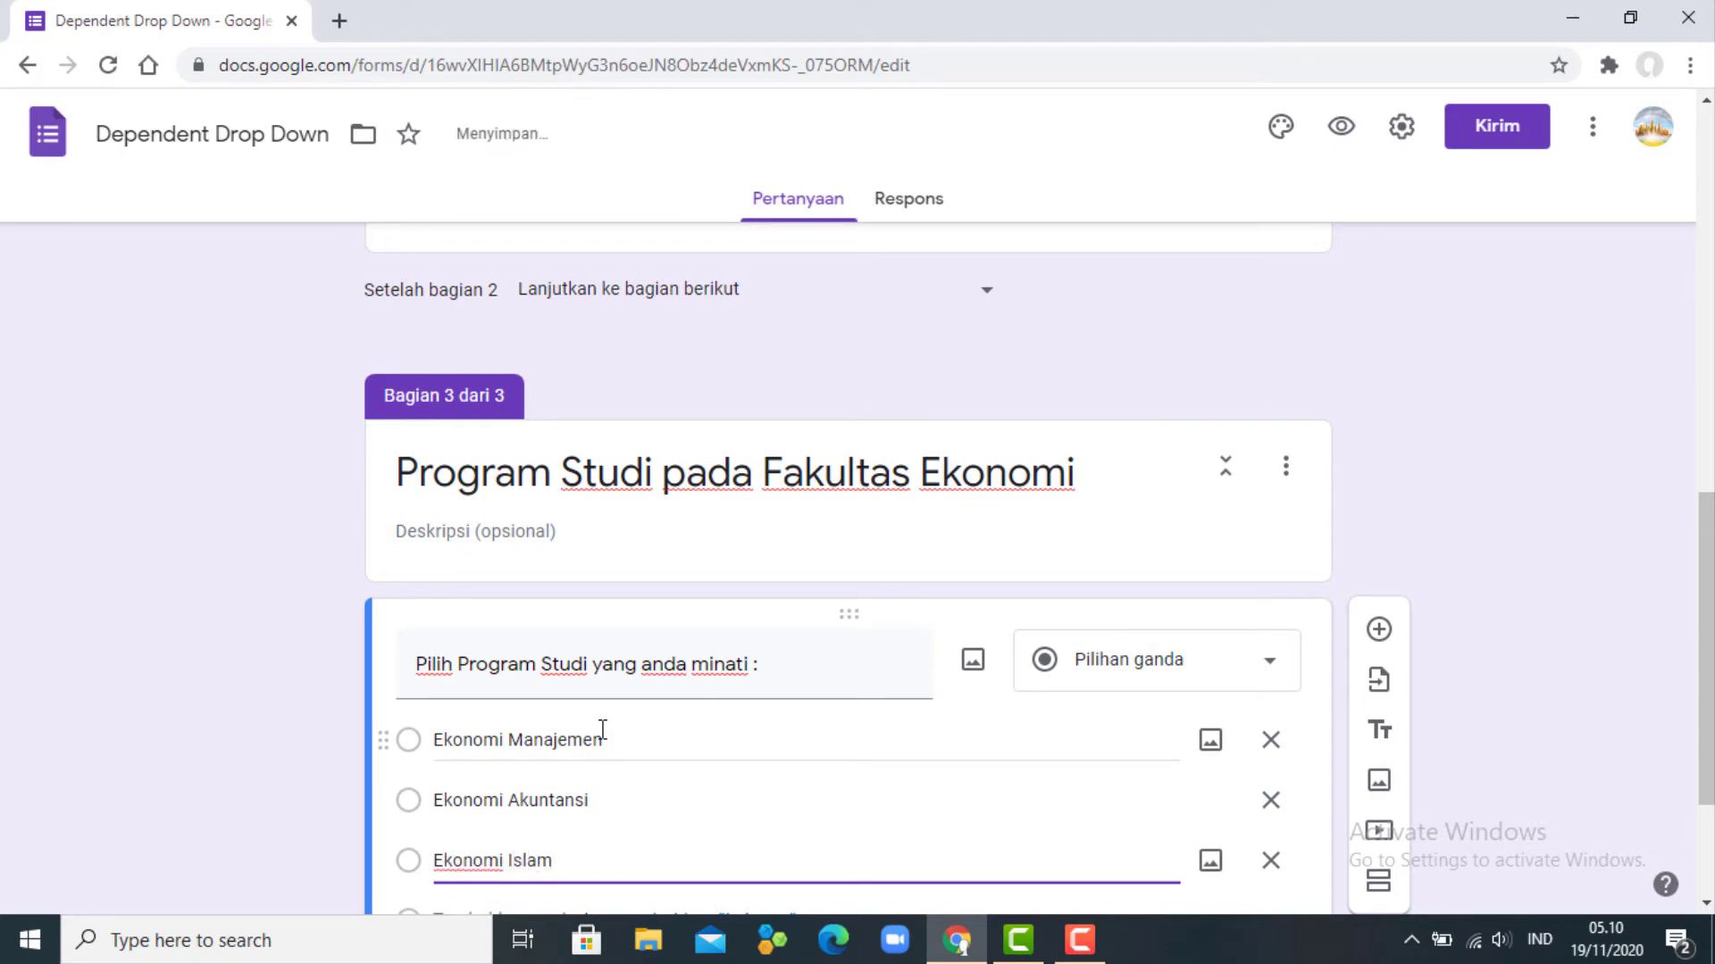
scroll(643, 727, "down", 3)
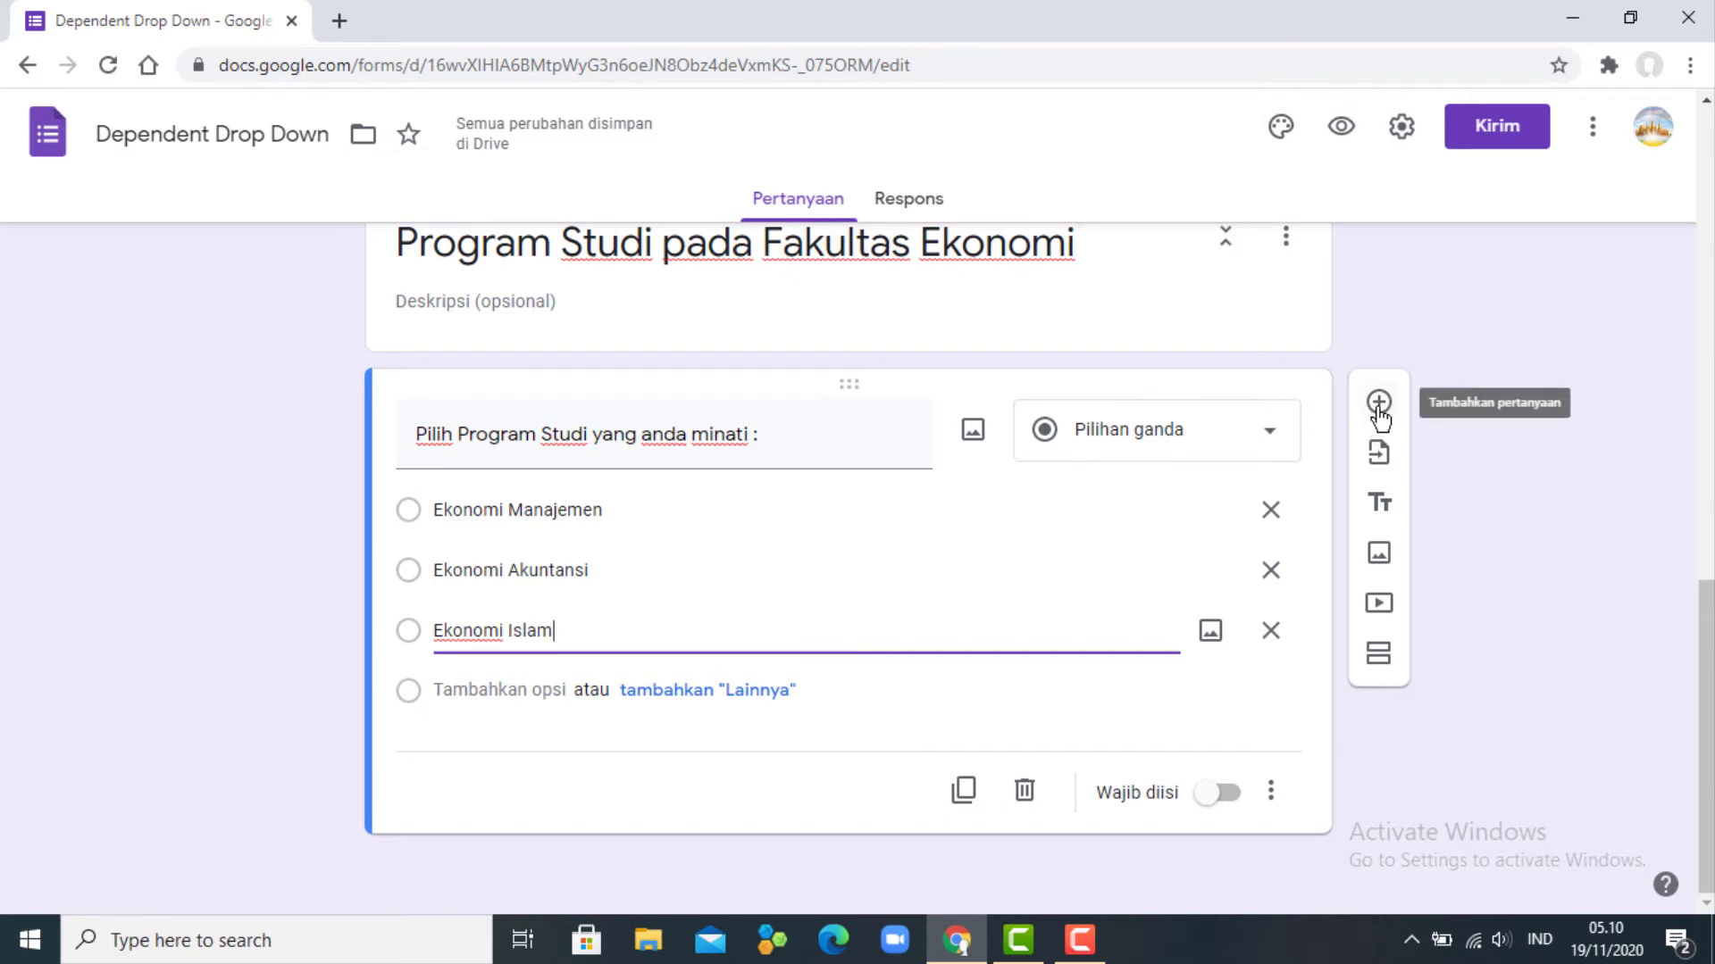
left_click(1378, 653)
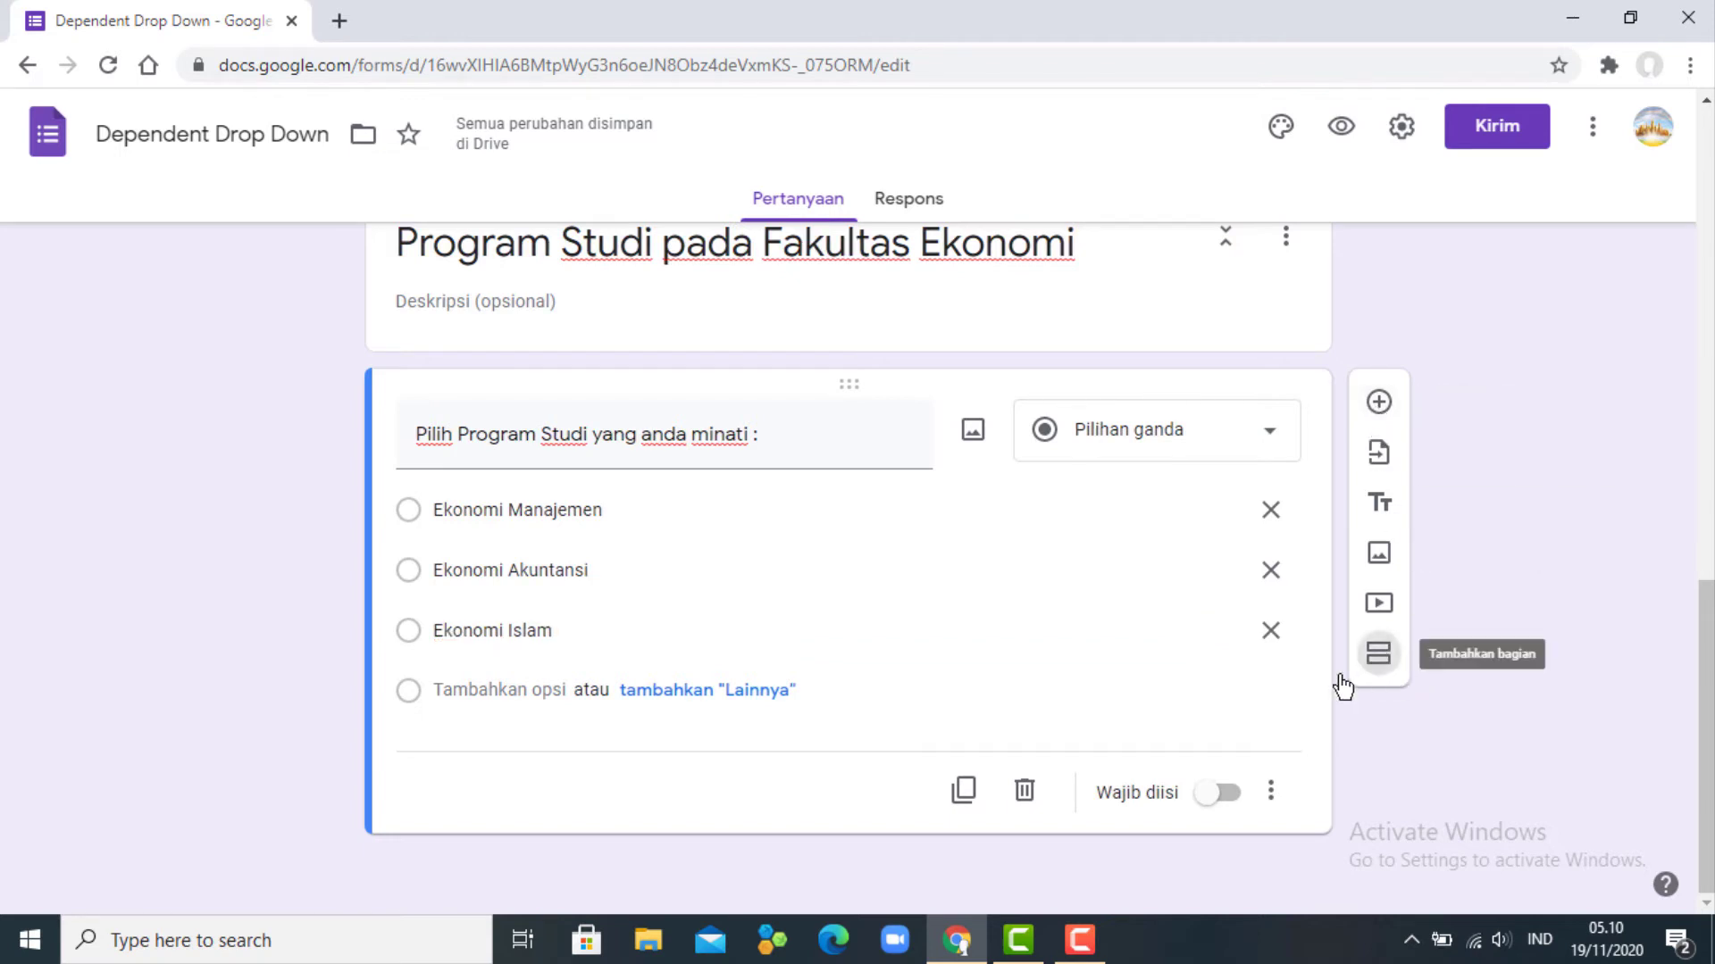
- Title section 4 'Identitas Pendaftar'
left_click(636, 883)
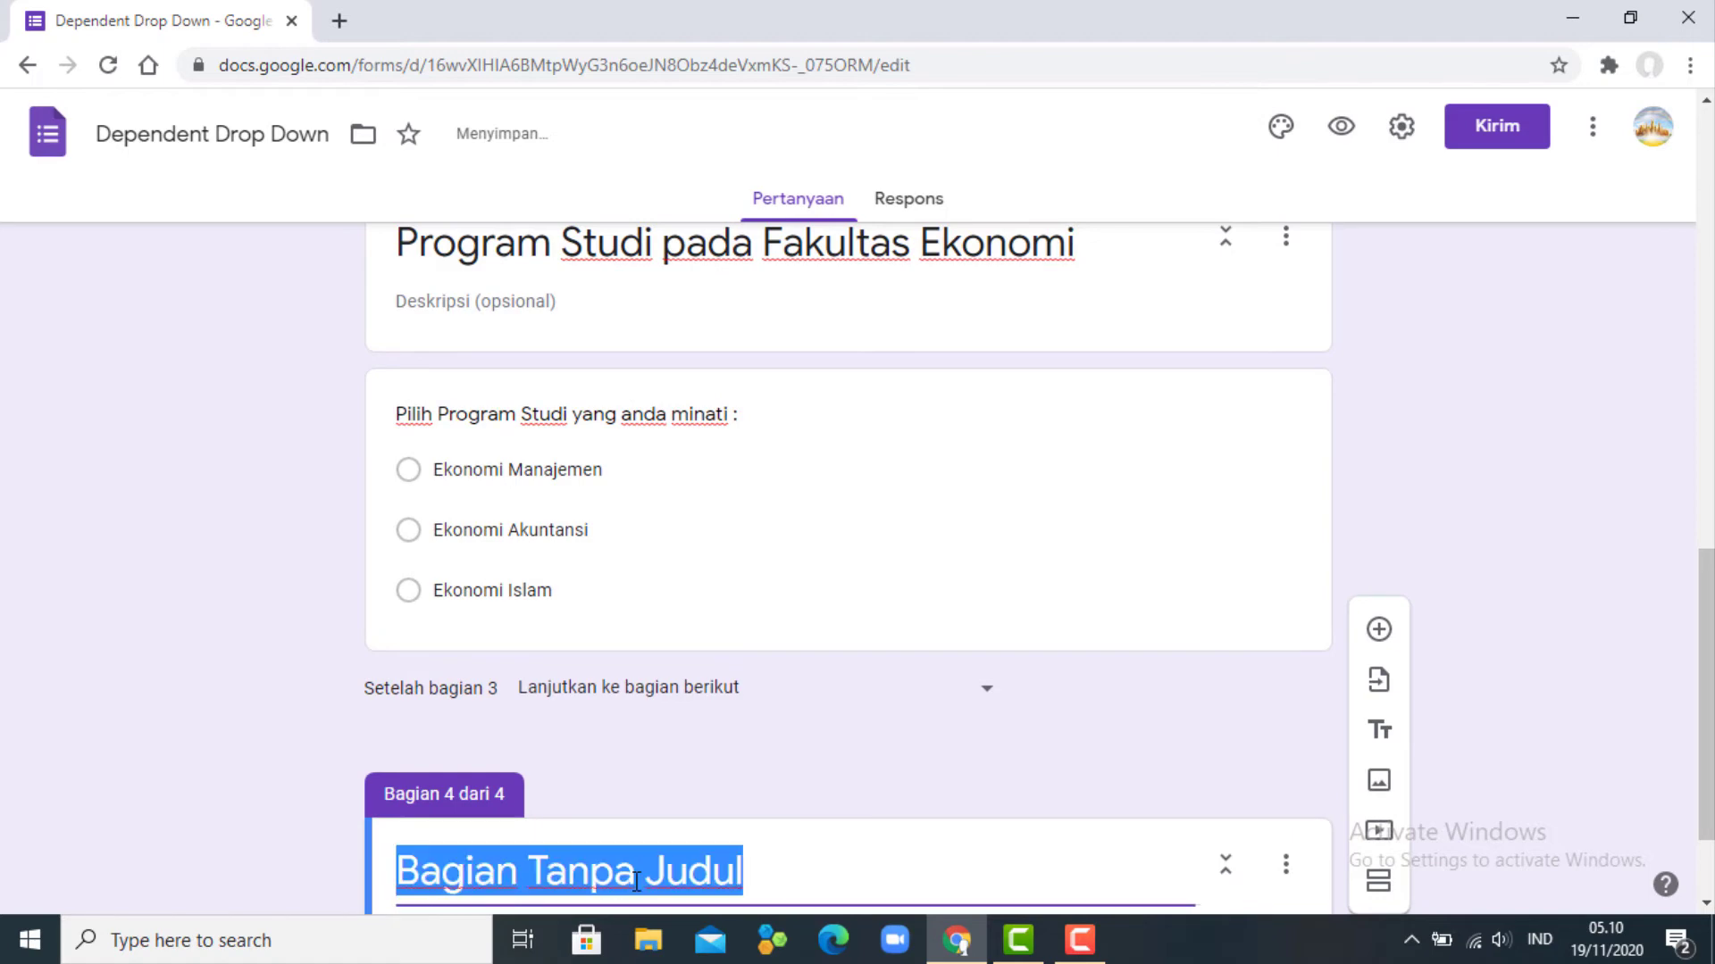
type("Id")
type("ntan")
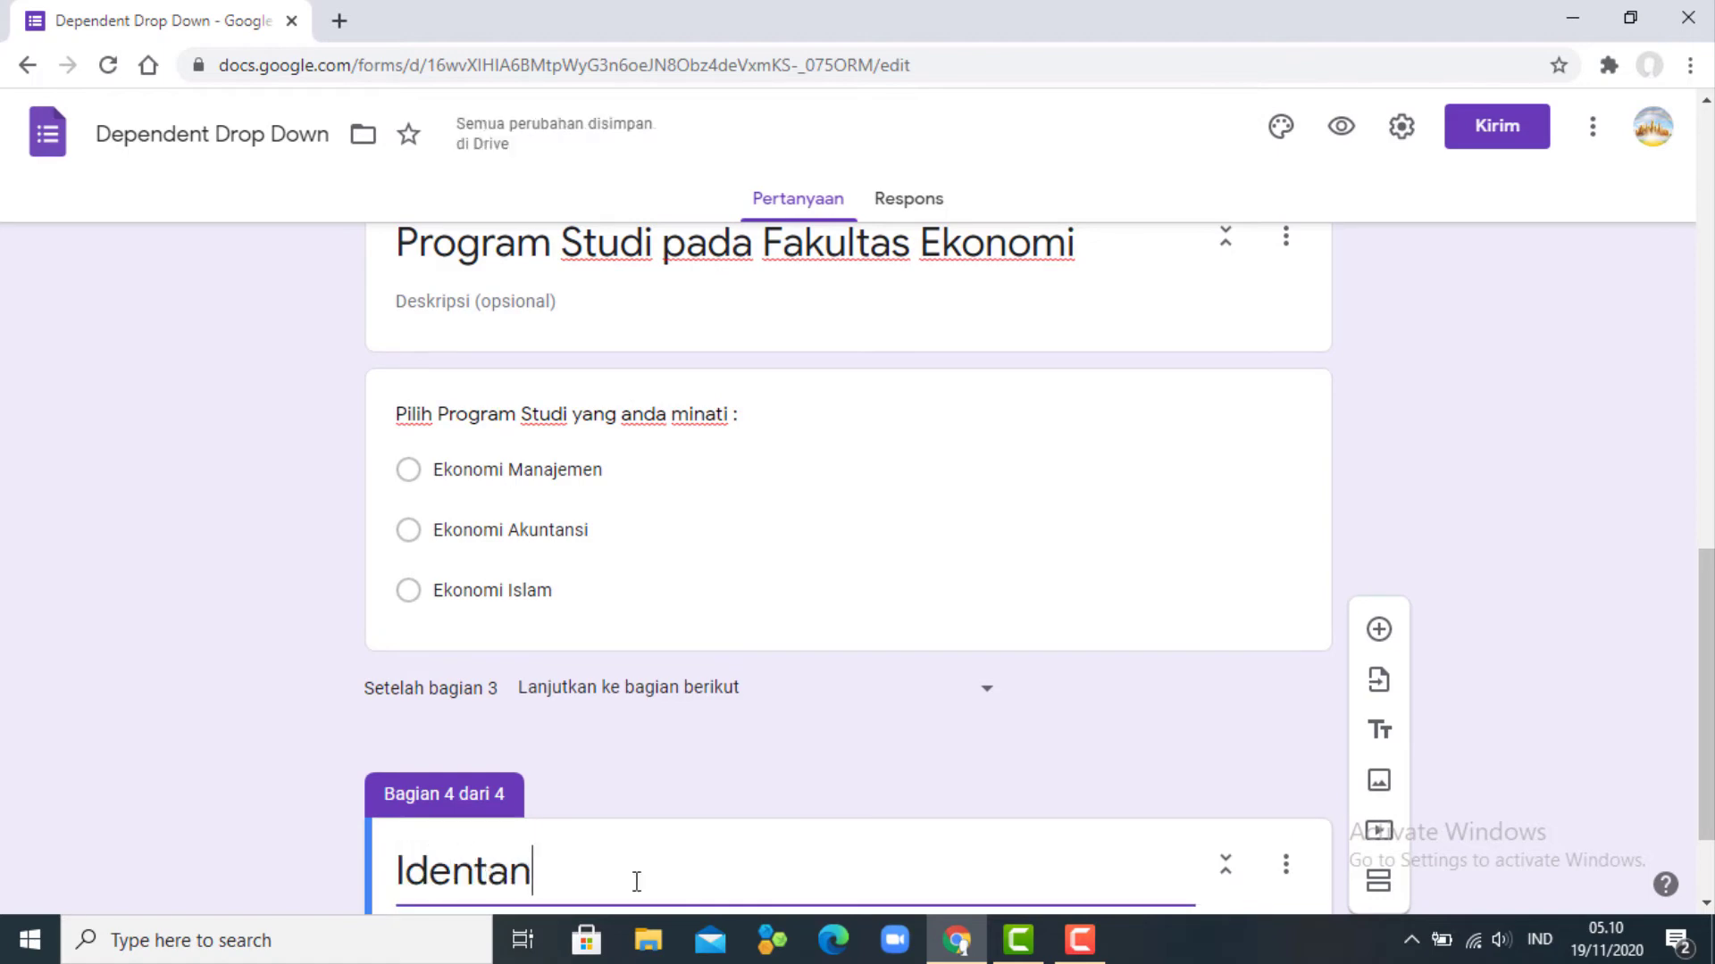
key("BackSpace")
key("BackSpace")
type("itas Pendaftar")
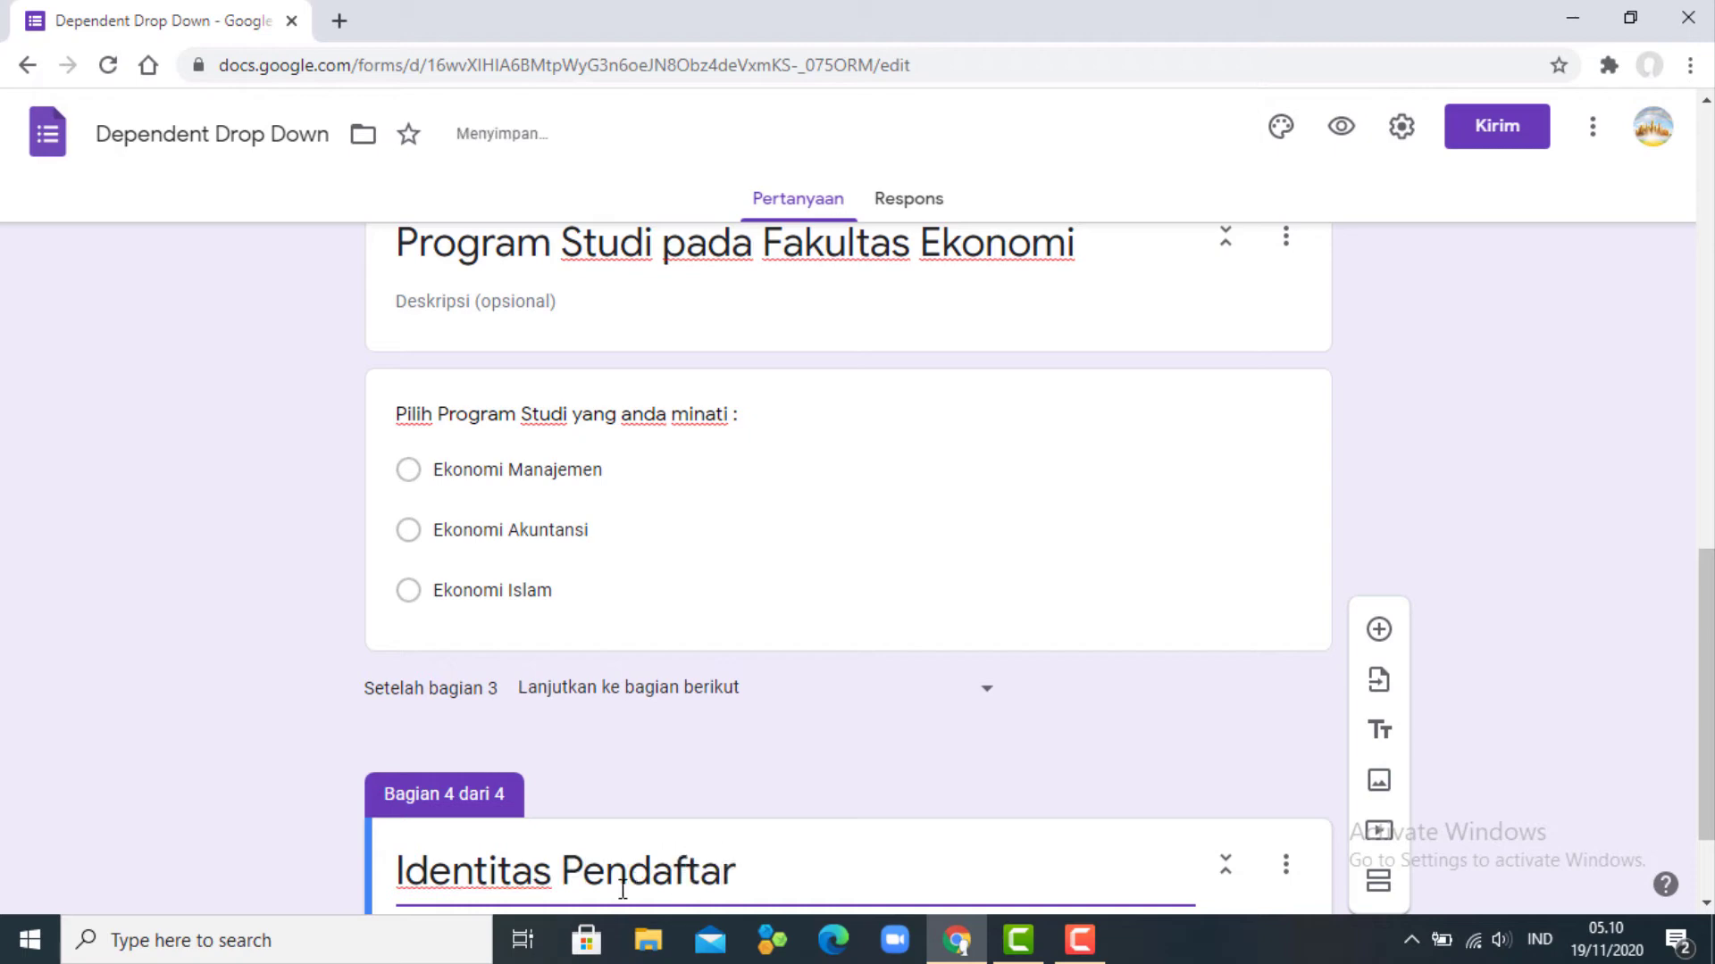
scroll(623, 889, "down", 2)
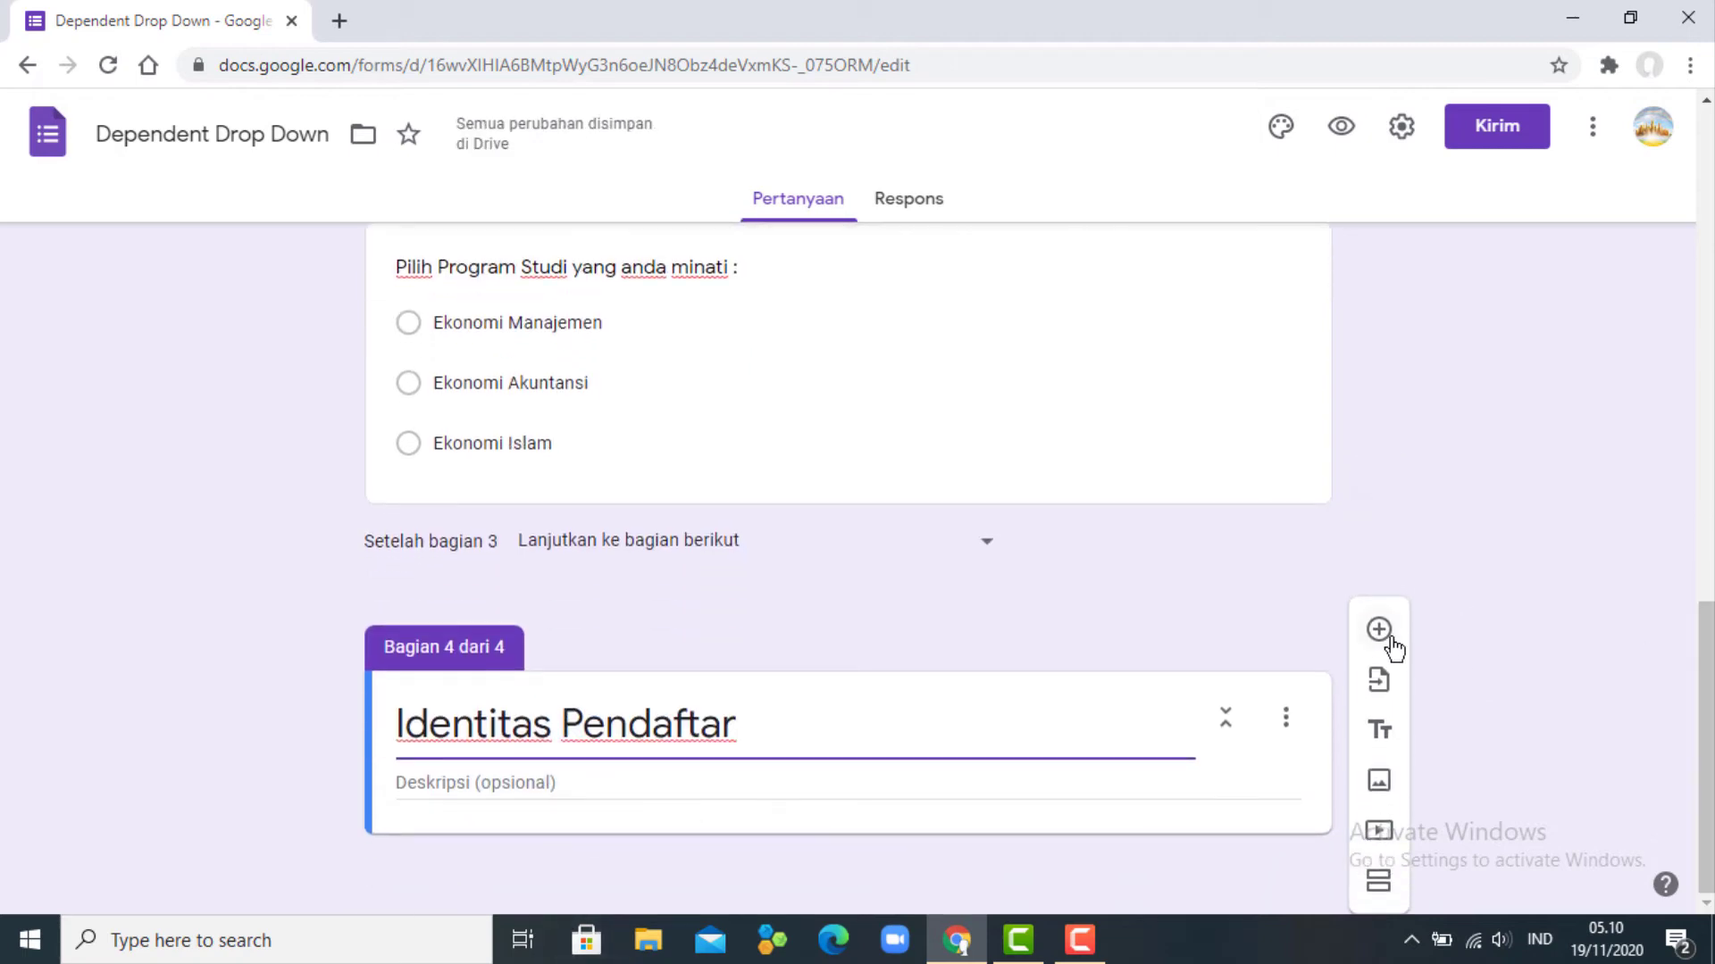
- Add short-answer questions 'Nomor KTP' and 'Nama' to section 4
left_click(1379, 628)
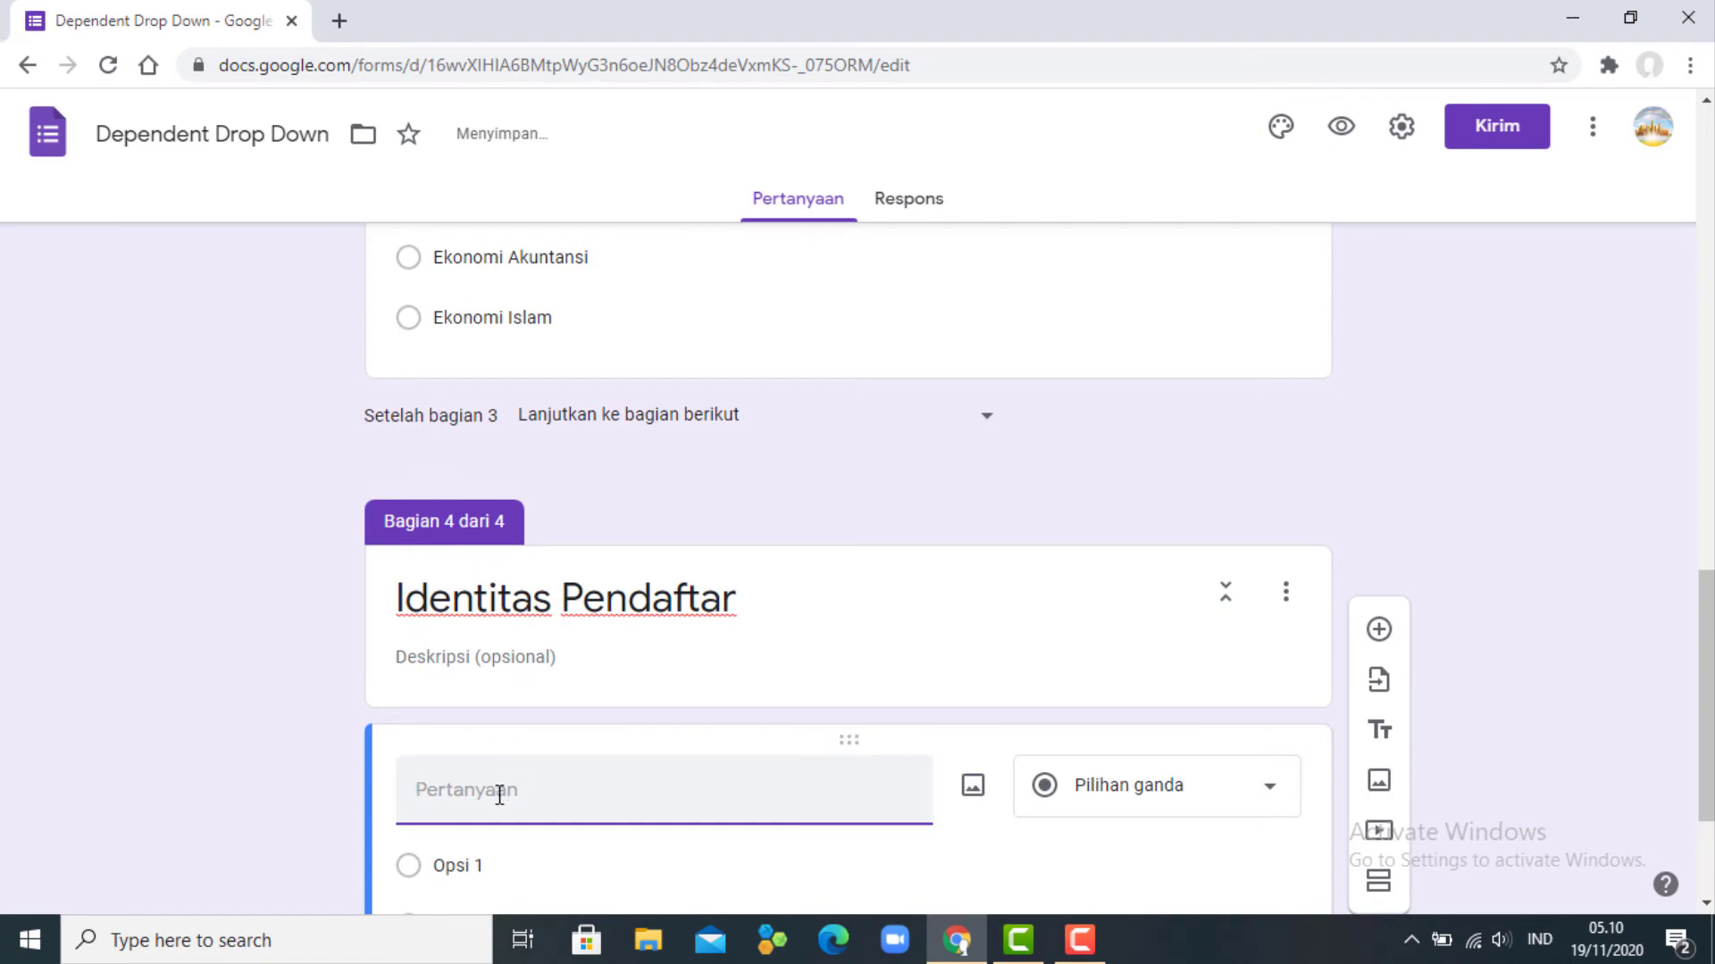
type("Nomor ")
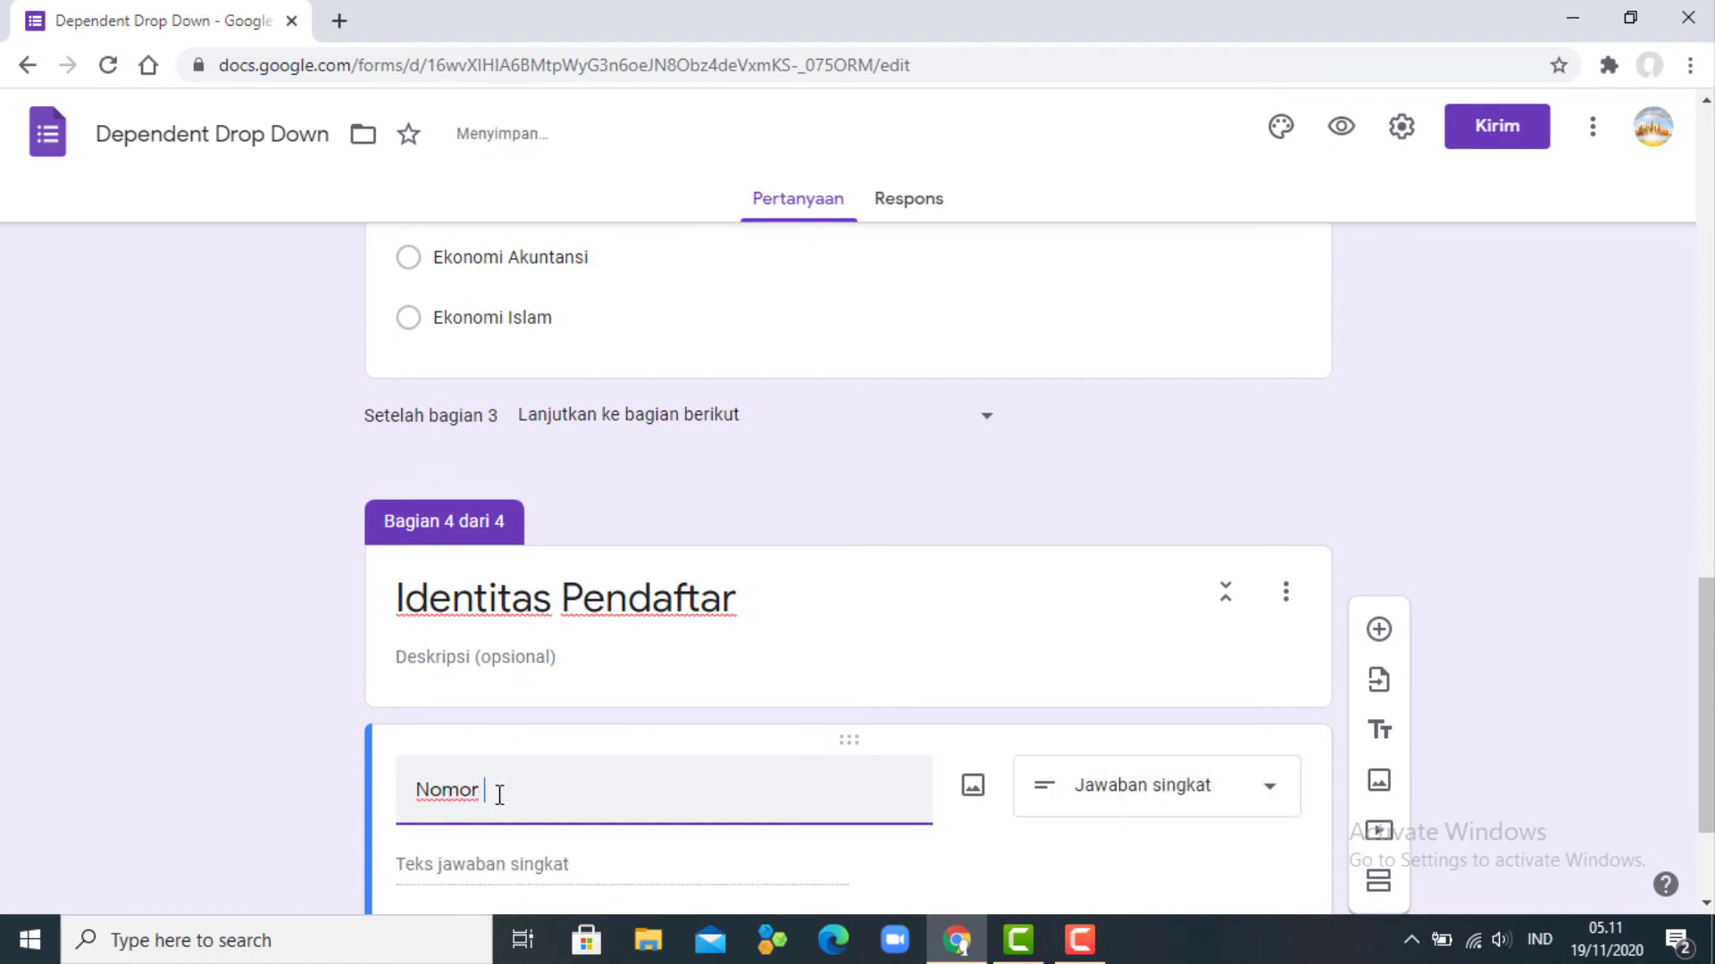
type("KTP")
left_click(1379, 632)
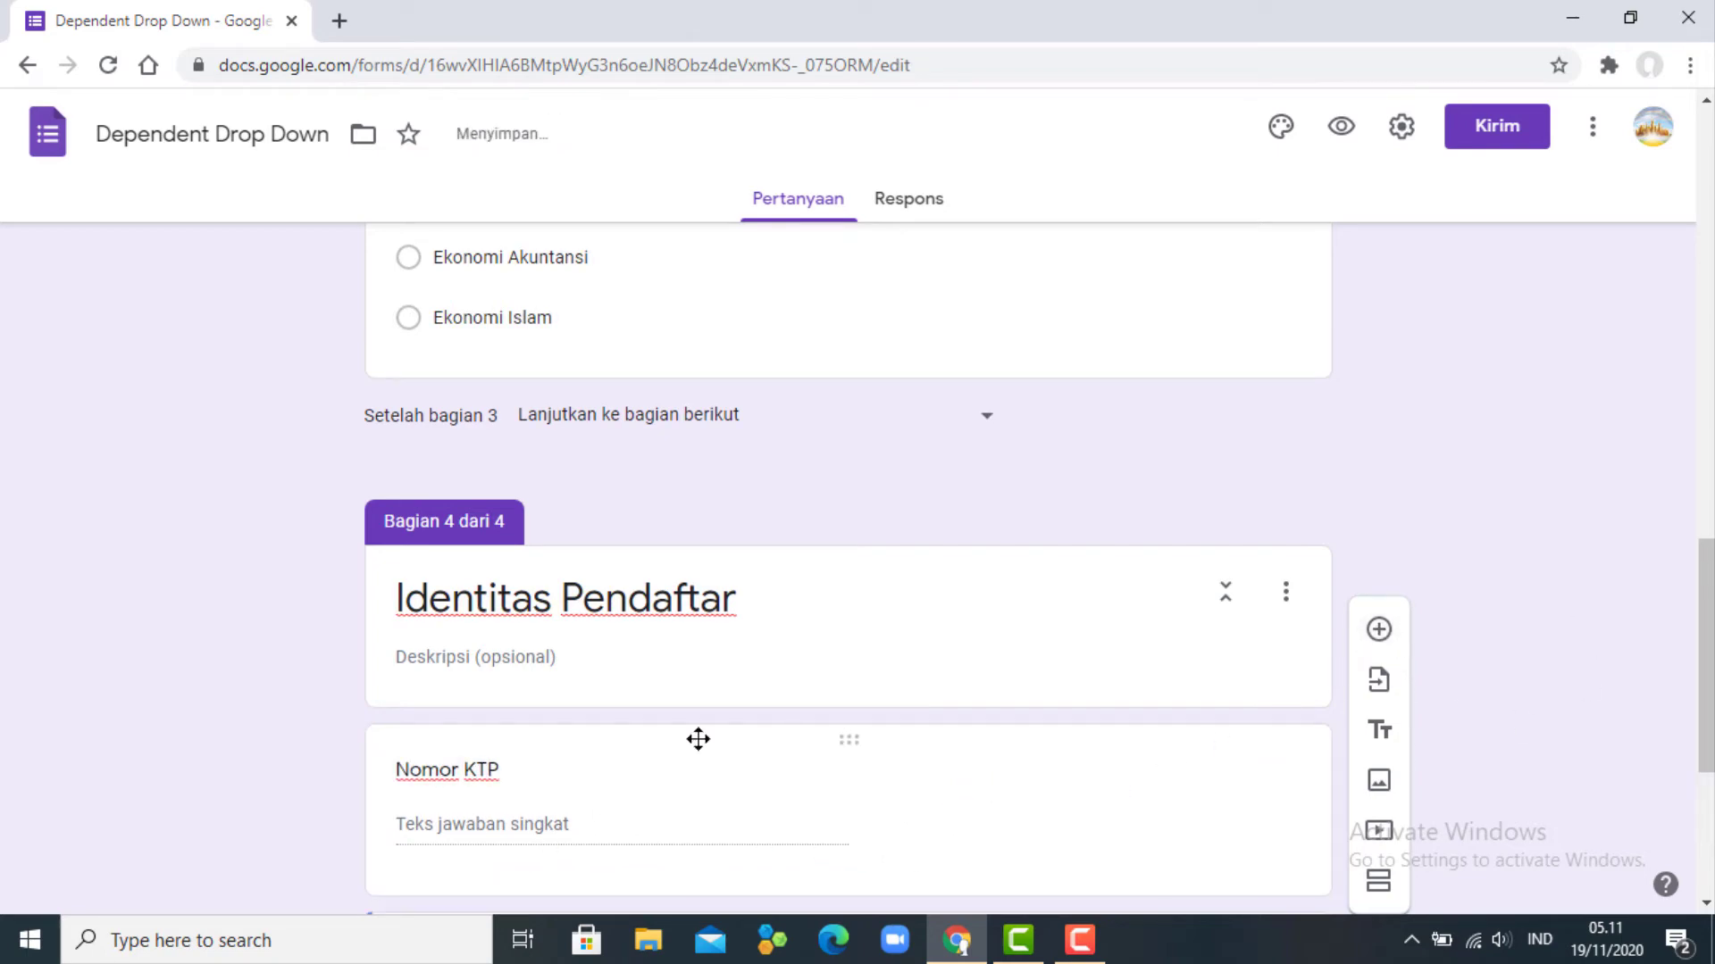
type("Nama")
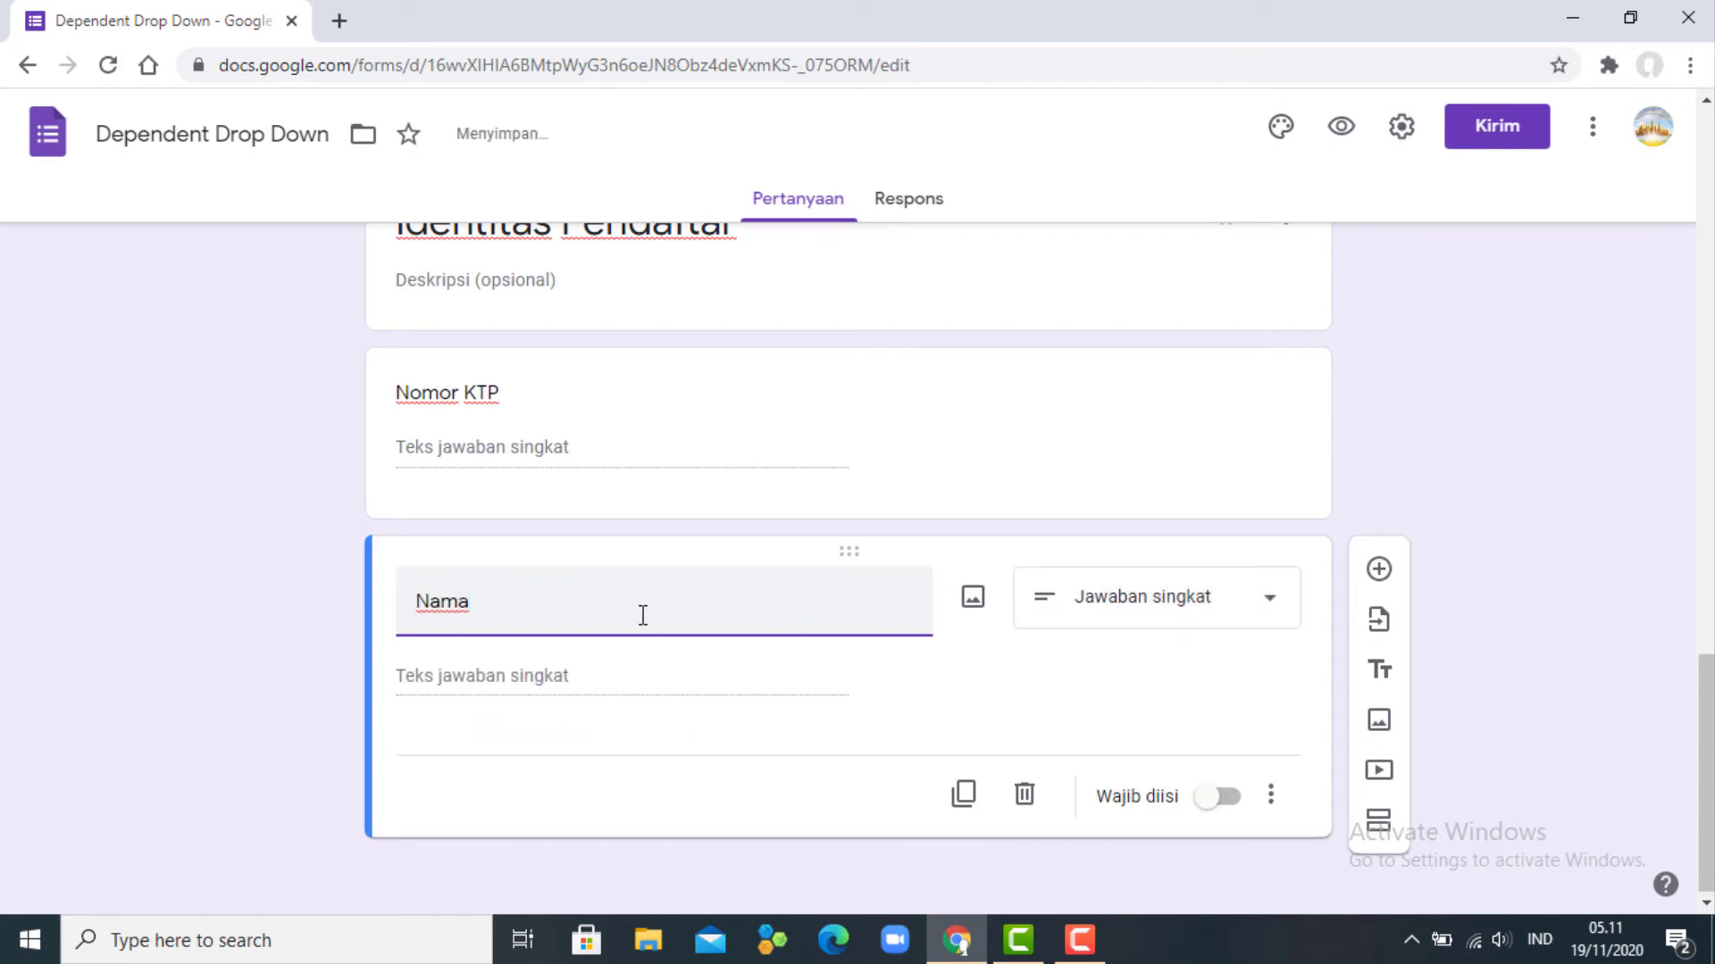
scroll(642, 614, "up", 20)
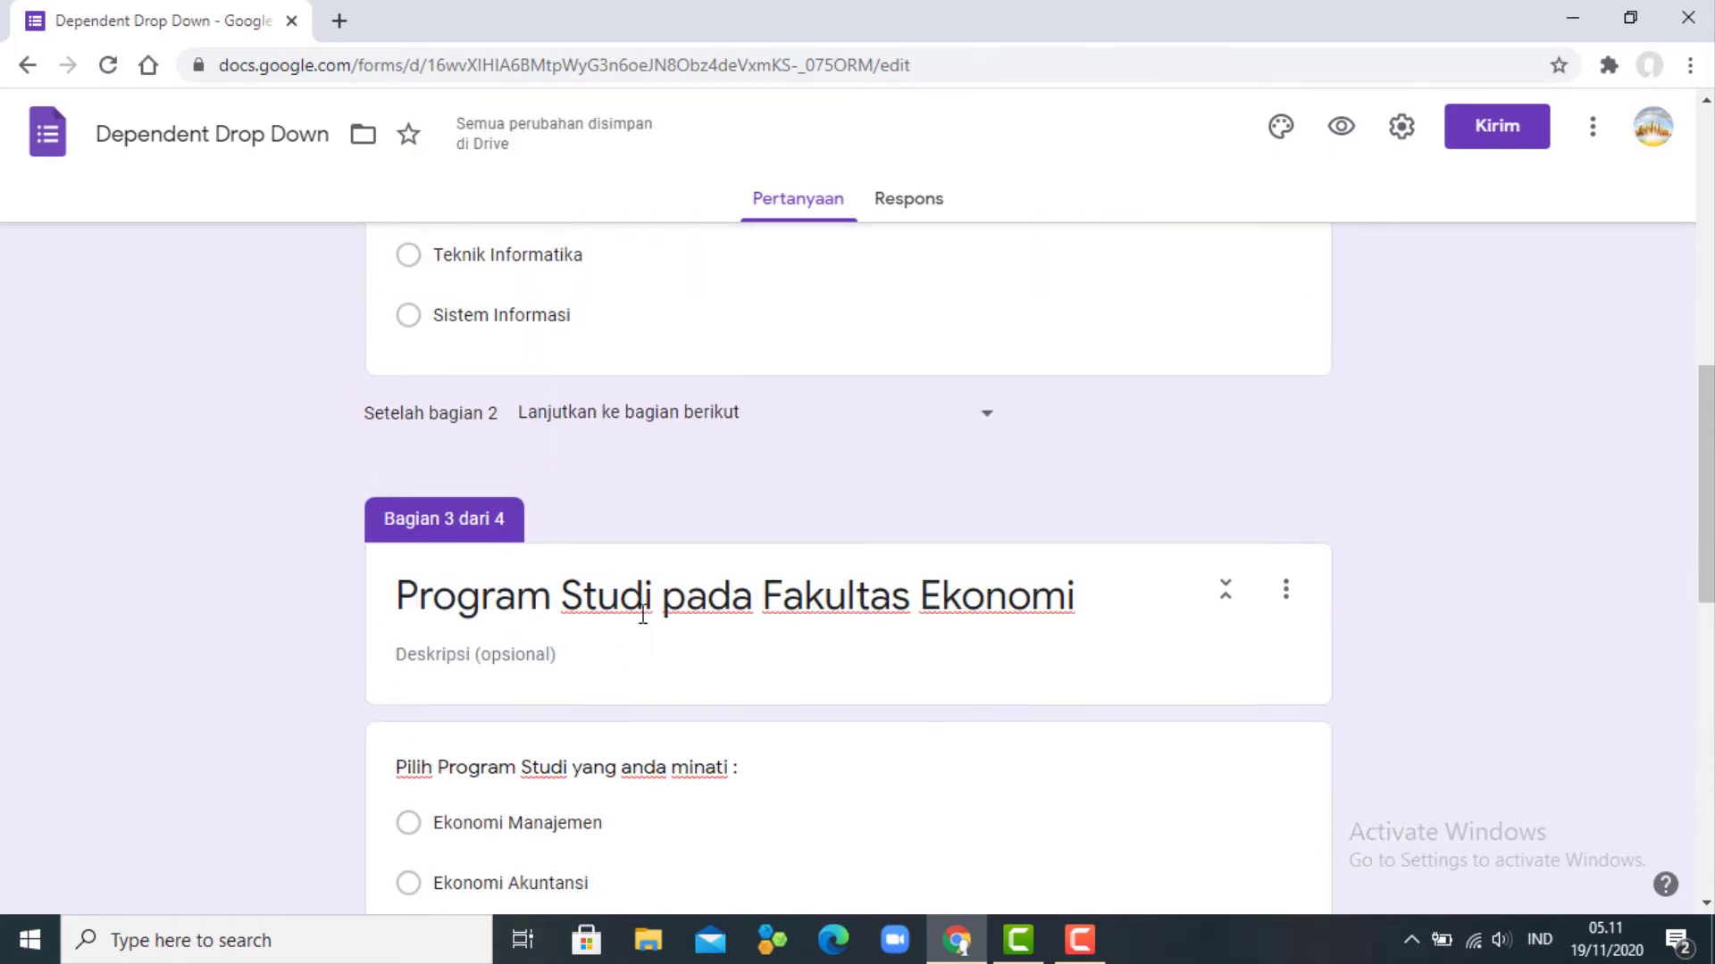
- Make the 'Pilih Fakultas Anda' question required
scroll(640, 613, "up", 2)
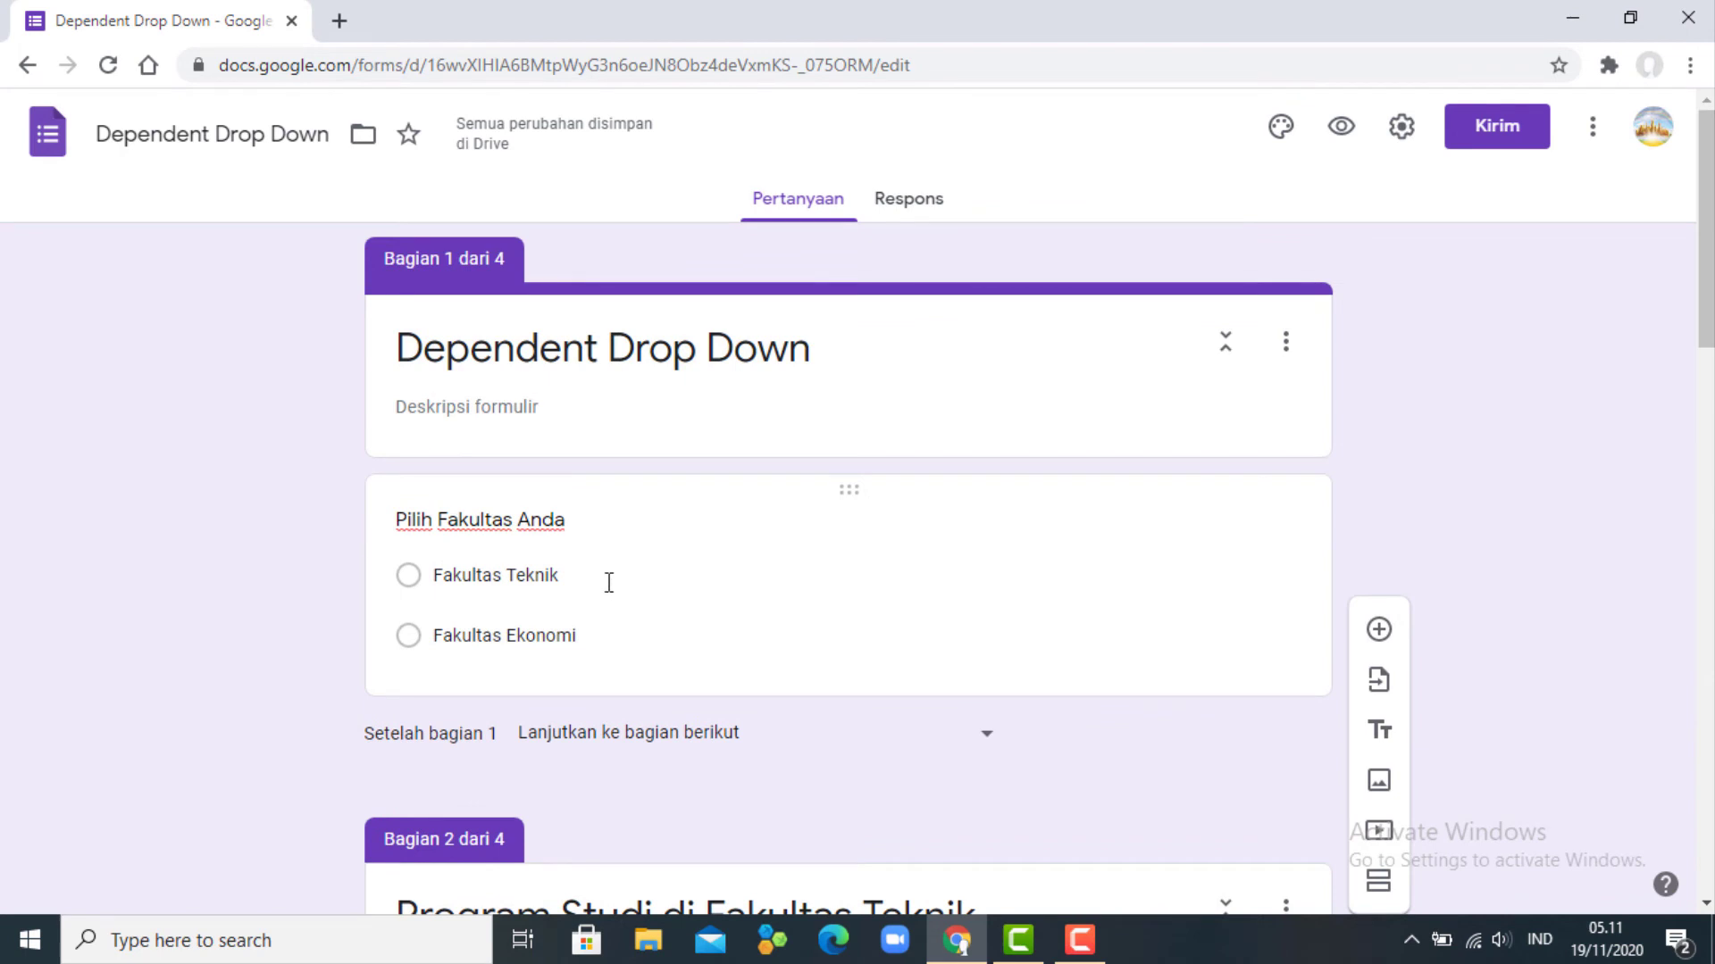
left_click(609, 582)
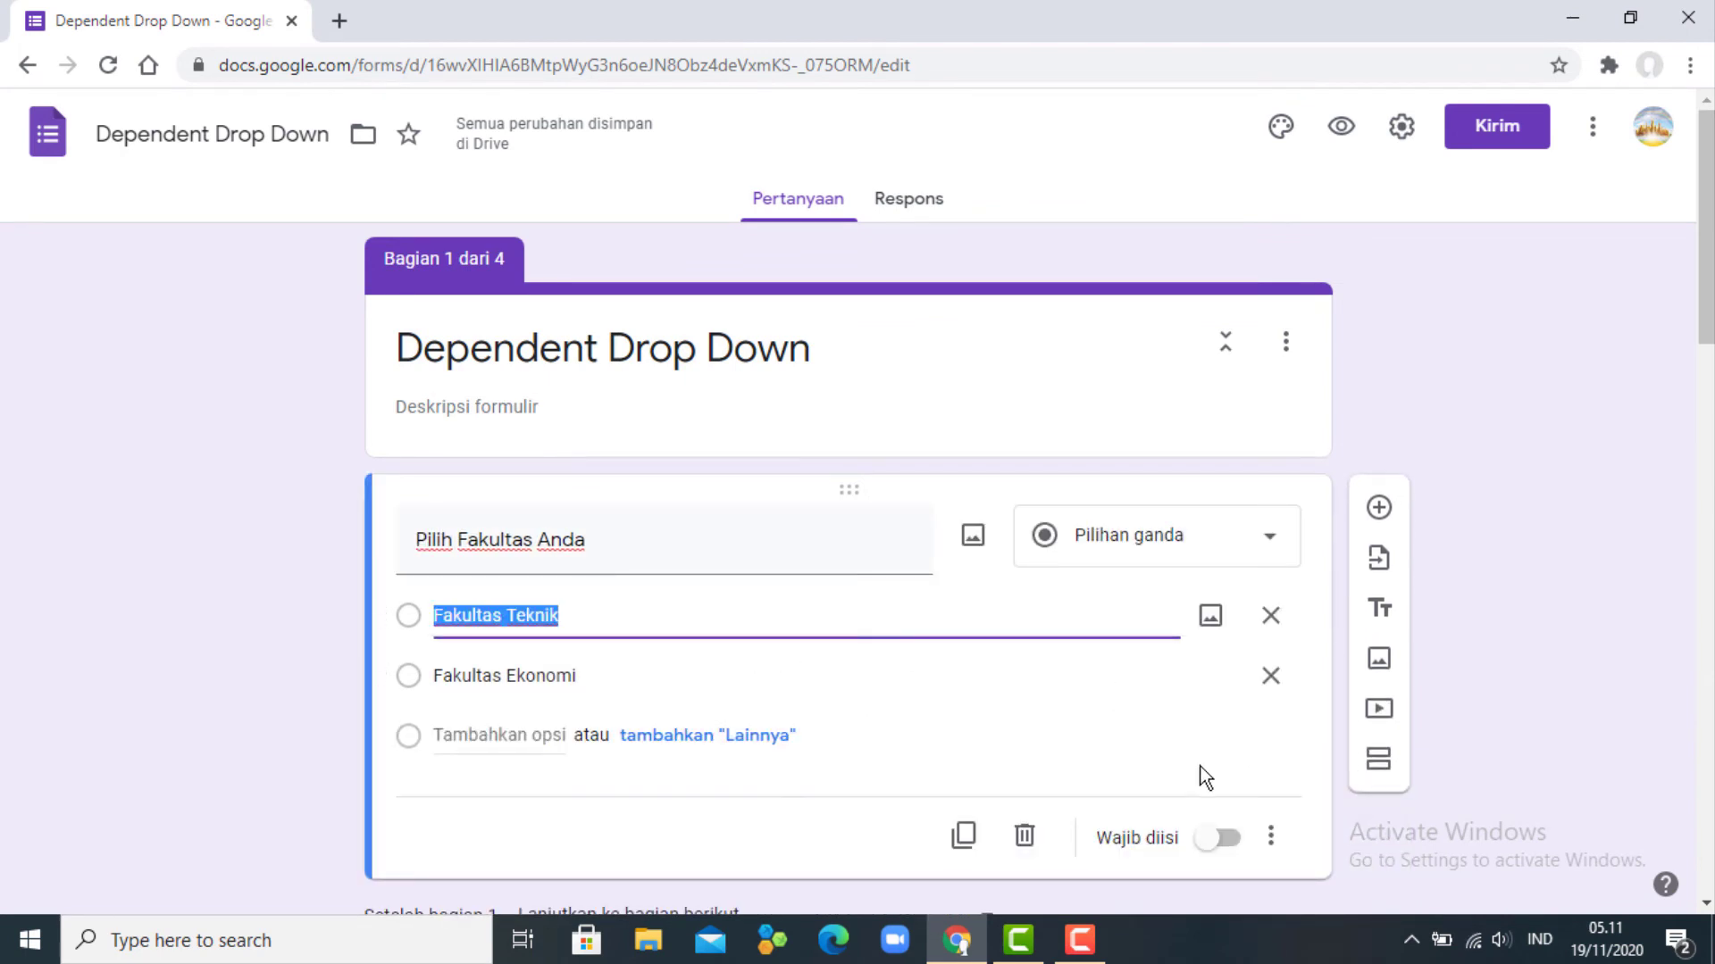
left_click(1235, 848)
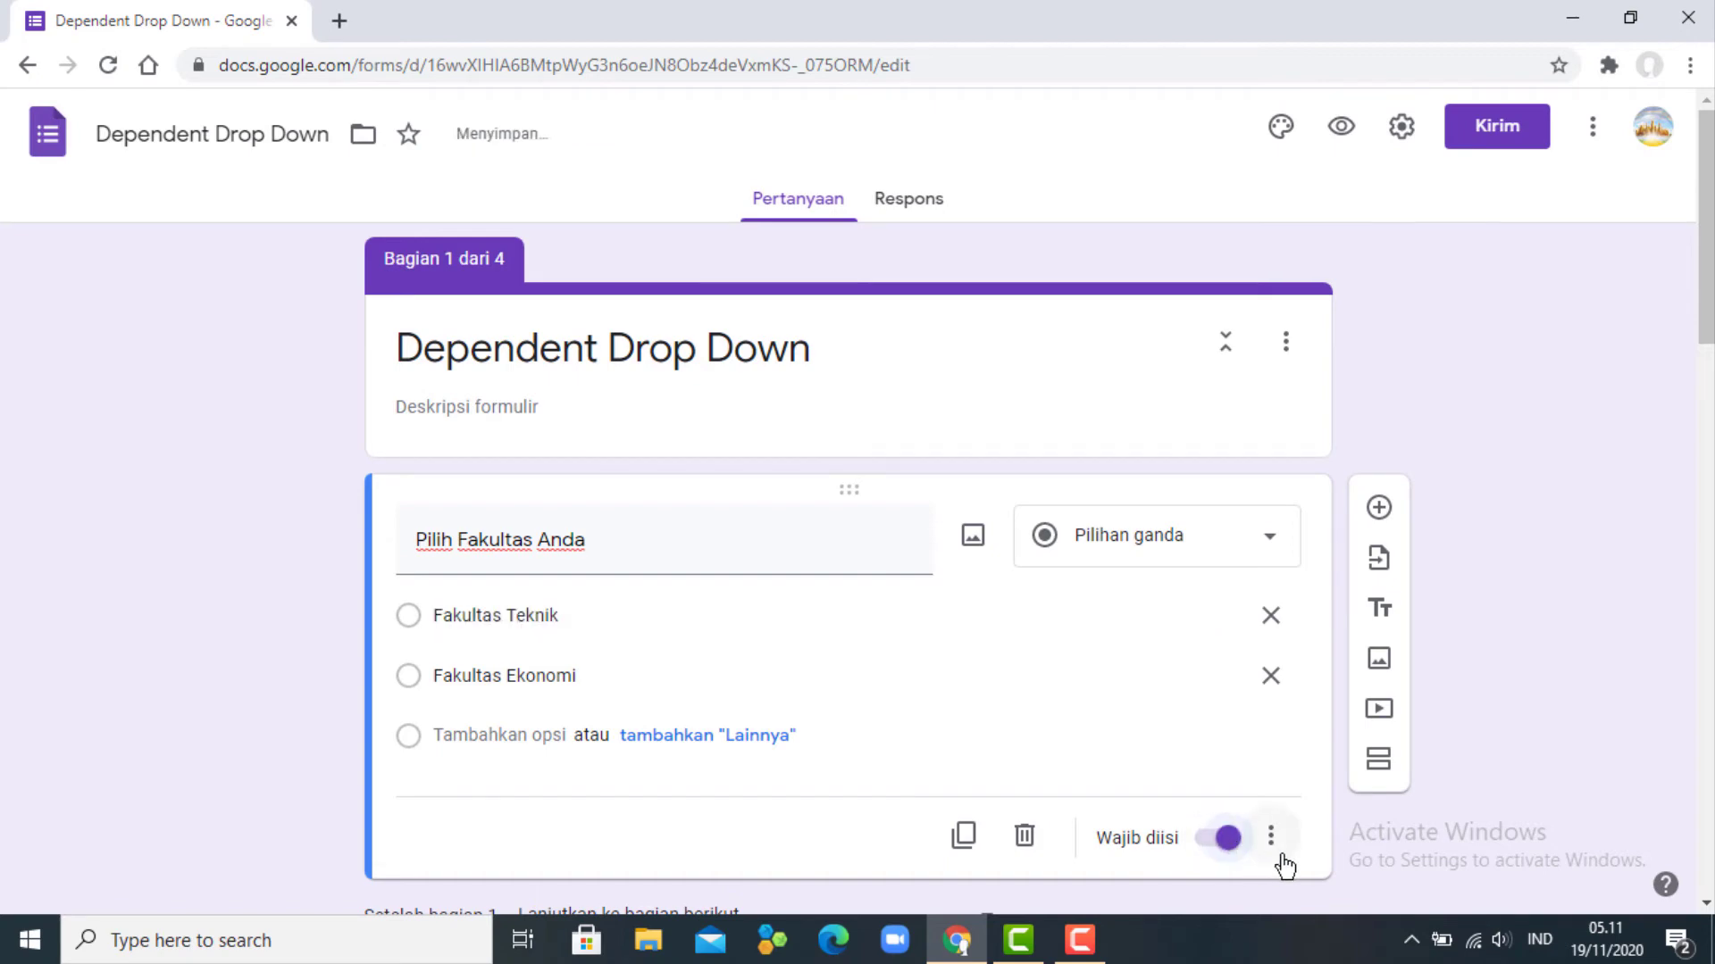
- Branch by answer: Fakultas Teknik goes to section 2, Fakultas Ekonomi to section 3
left_click(1270, 844)
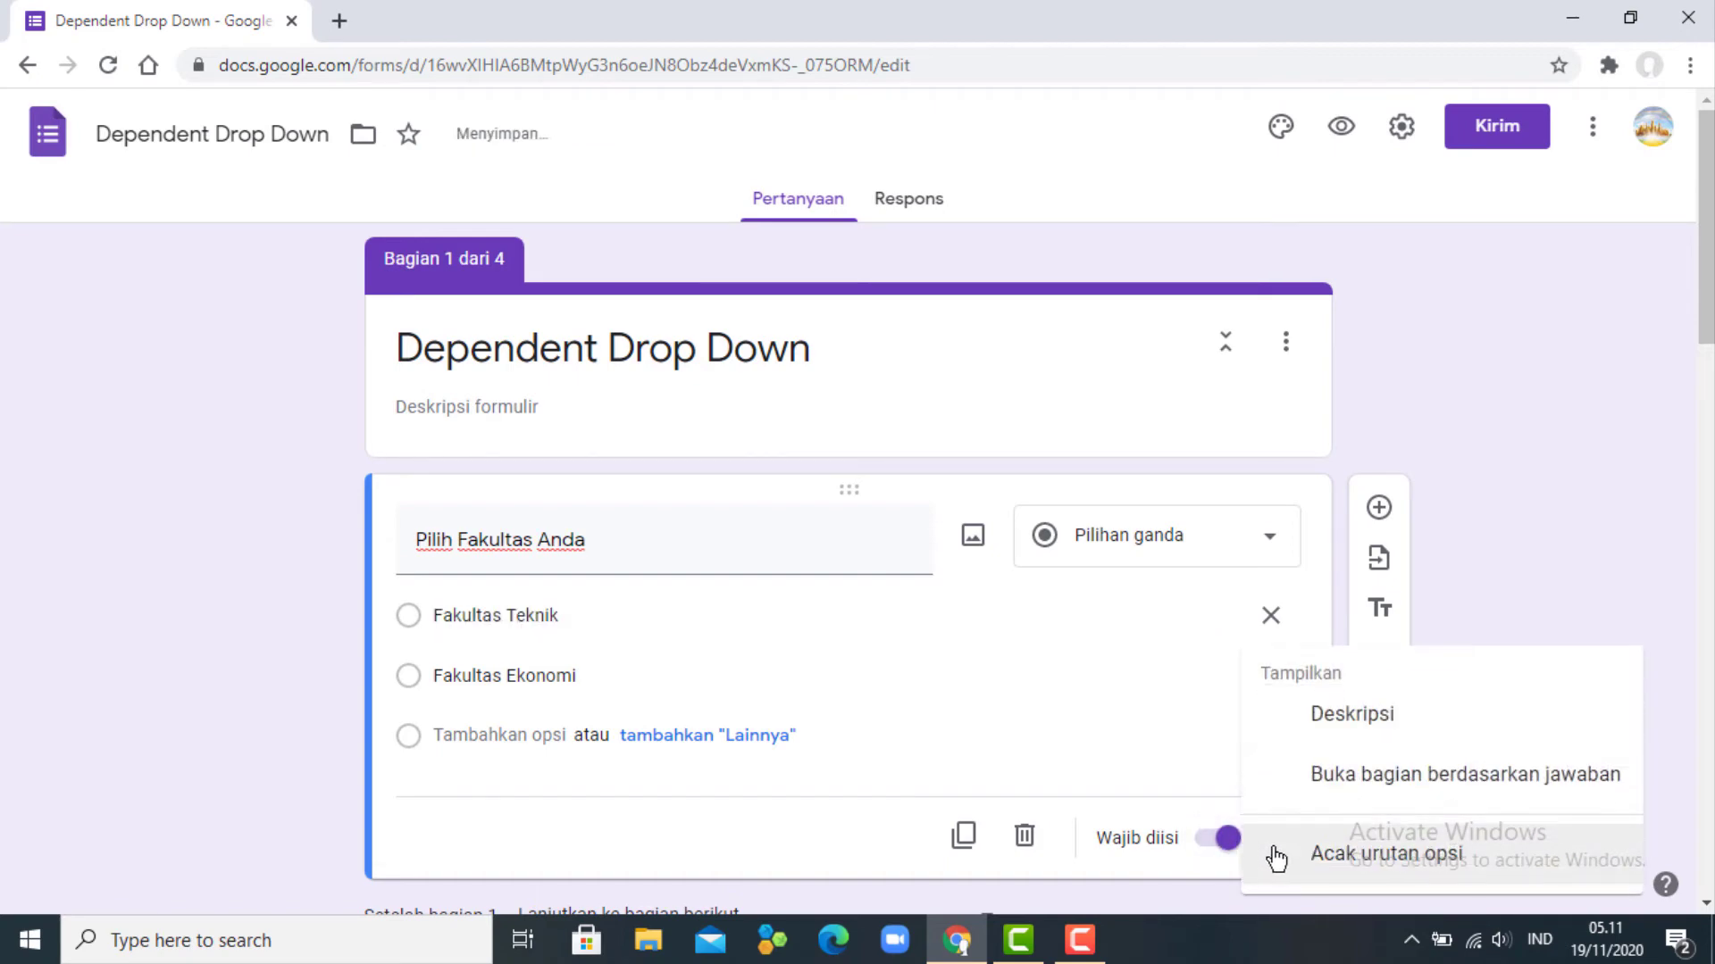
left_click(1453, 775)
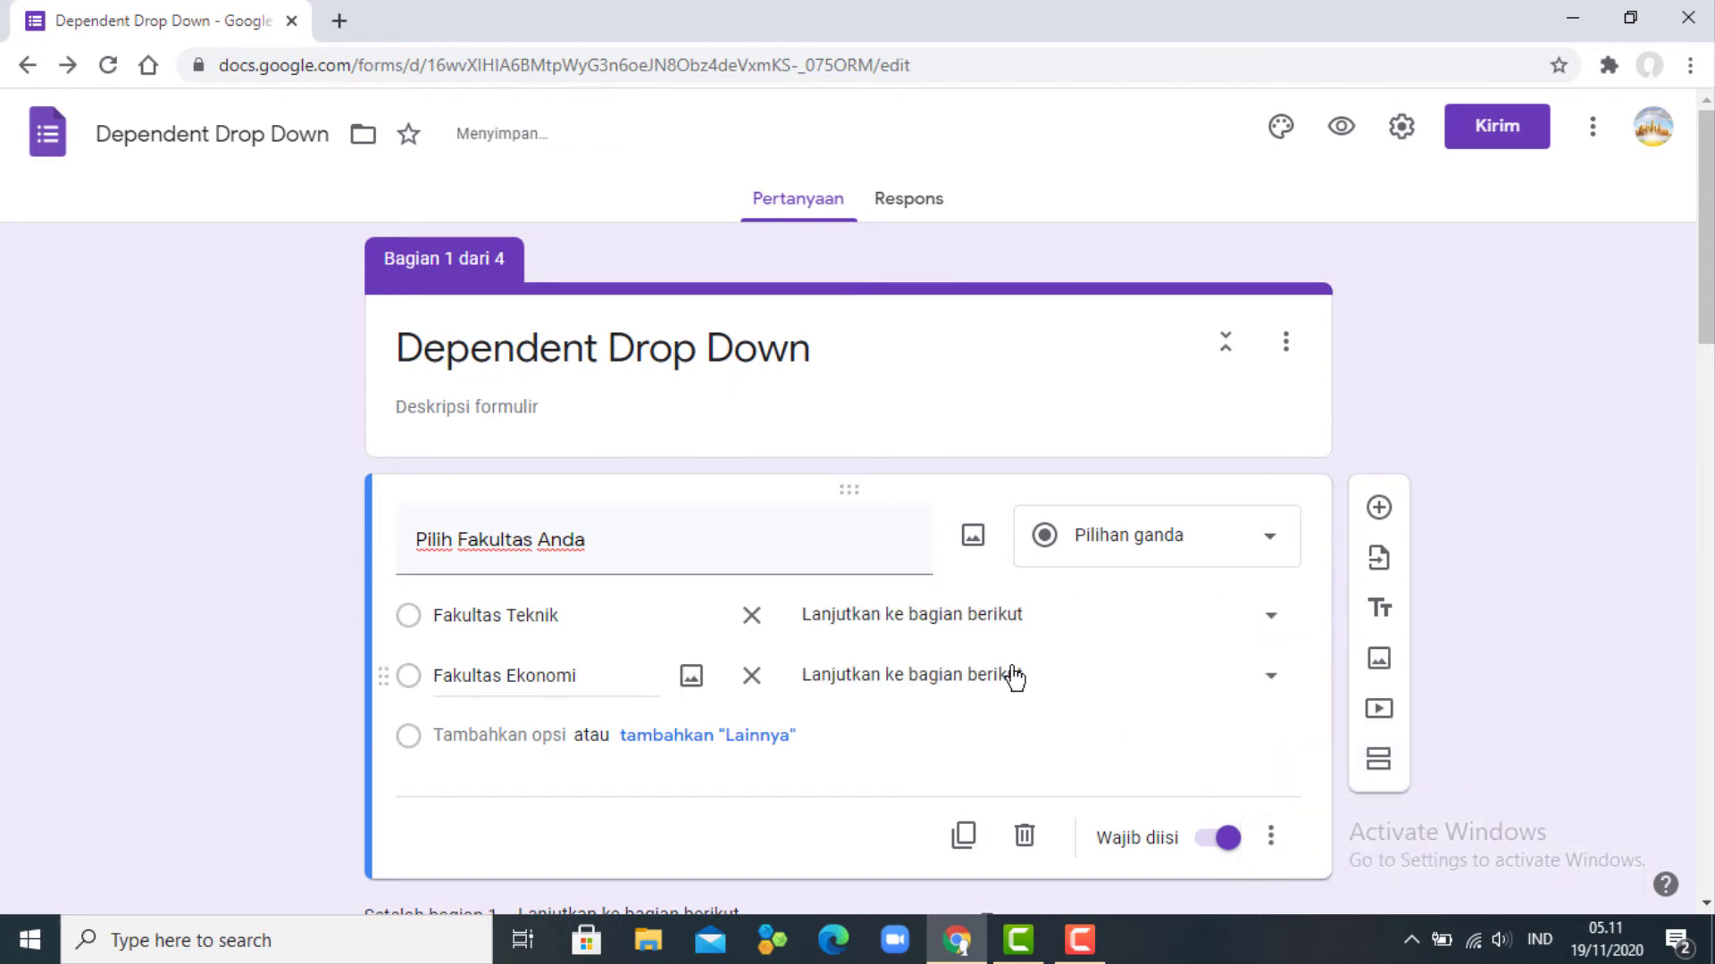
left_click(1047, 628)
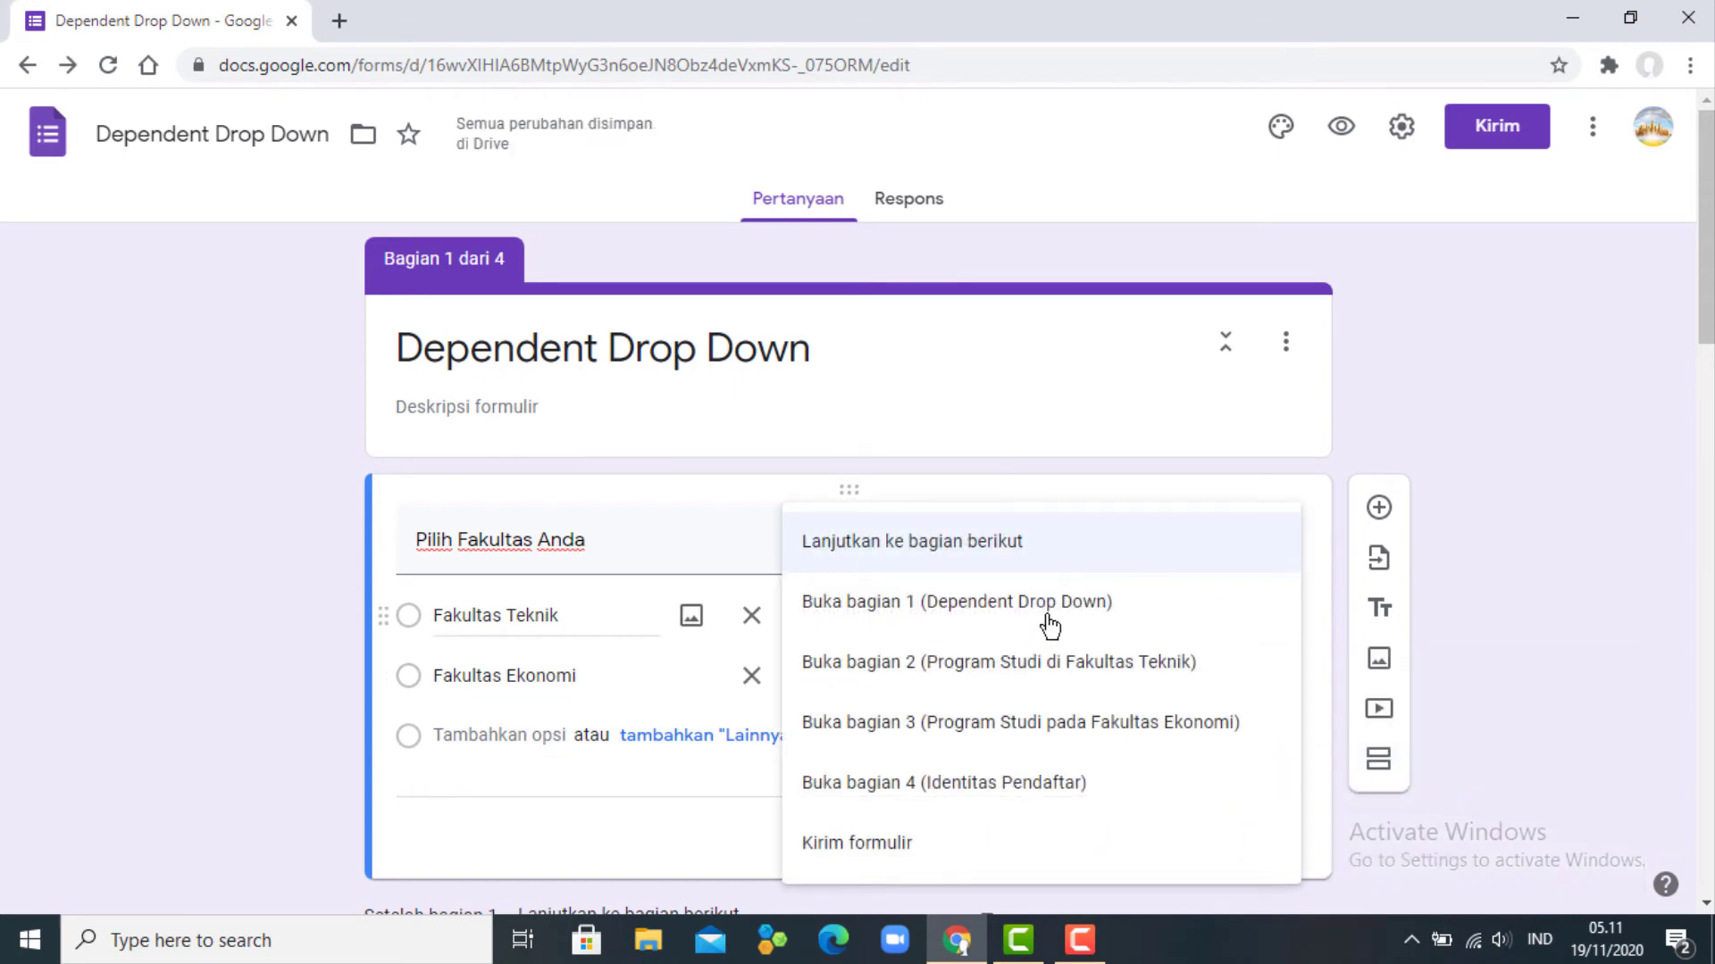
left_click(1063, 679)
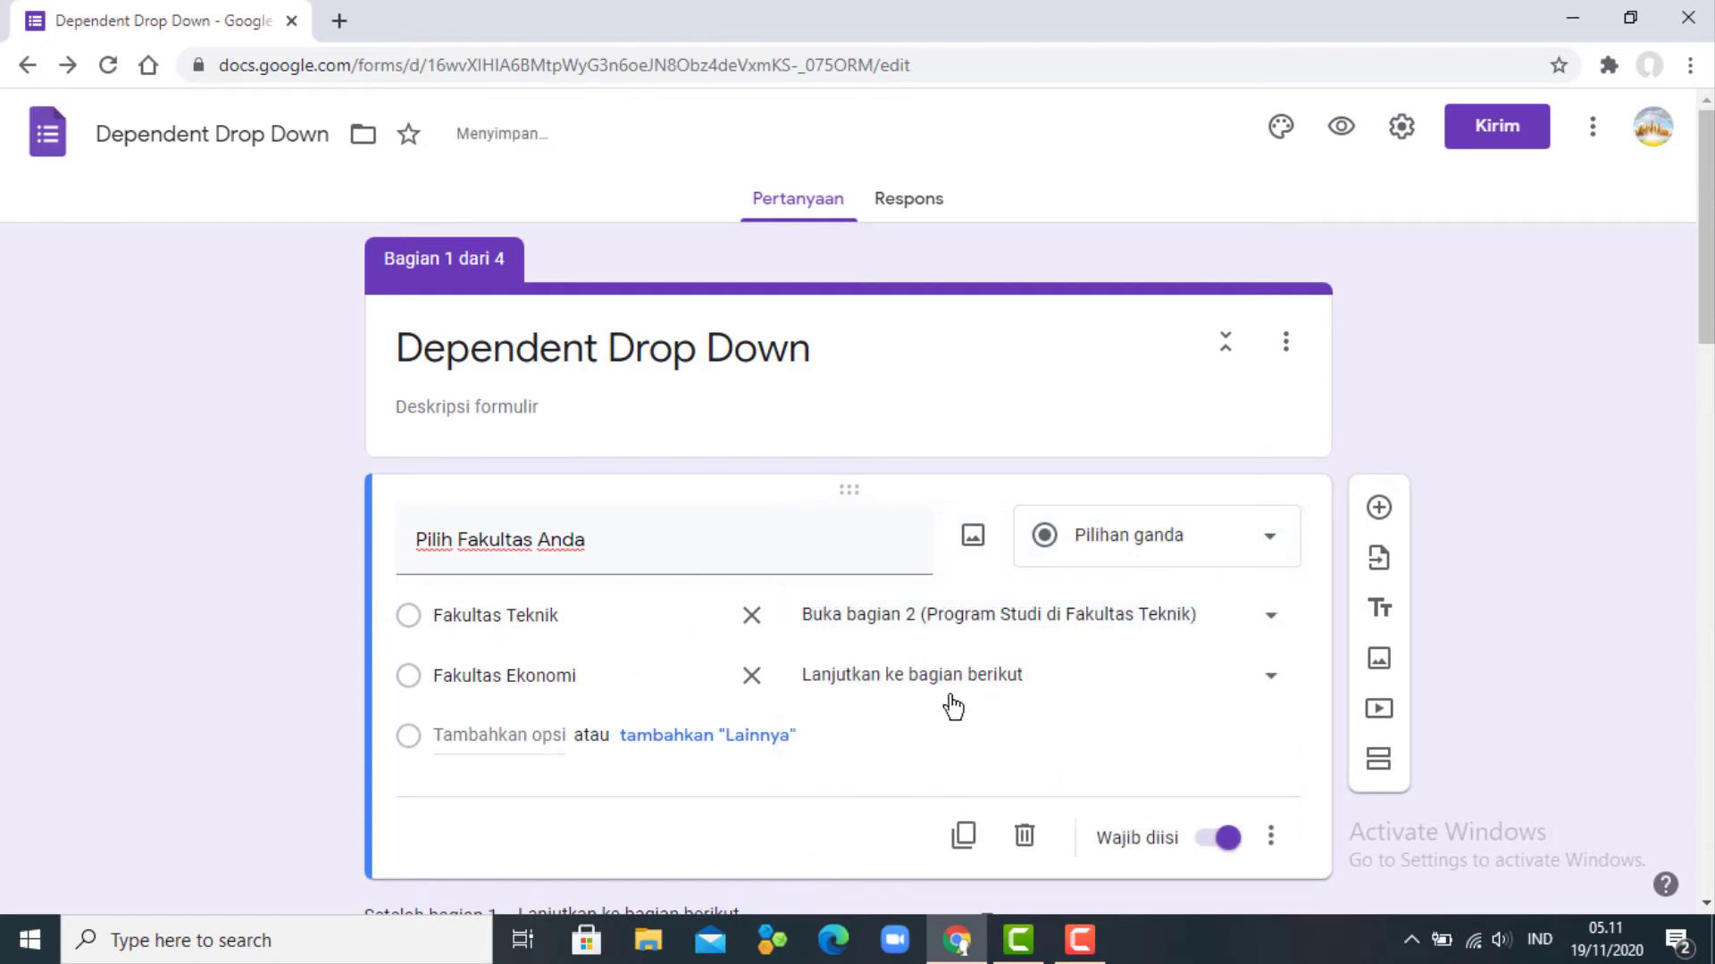
left_click(973, 678)
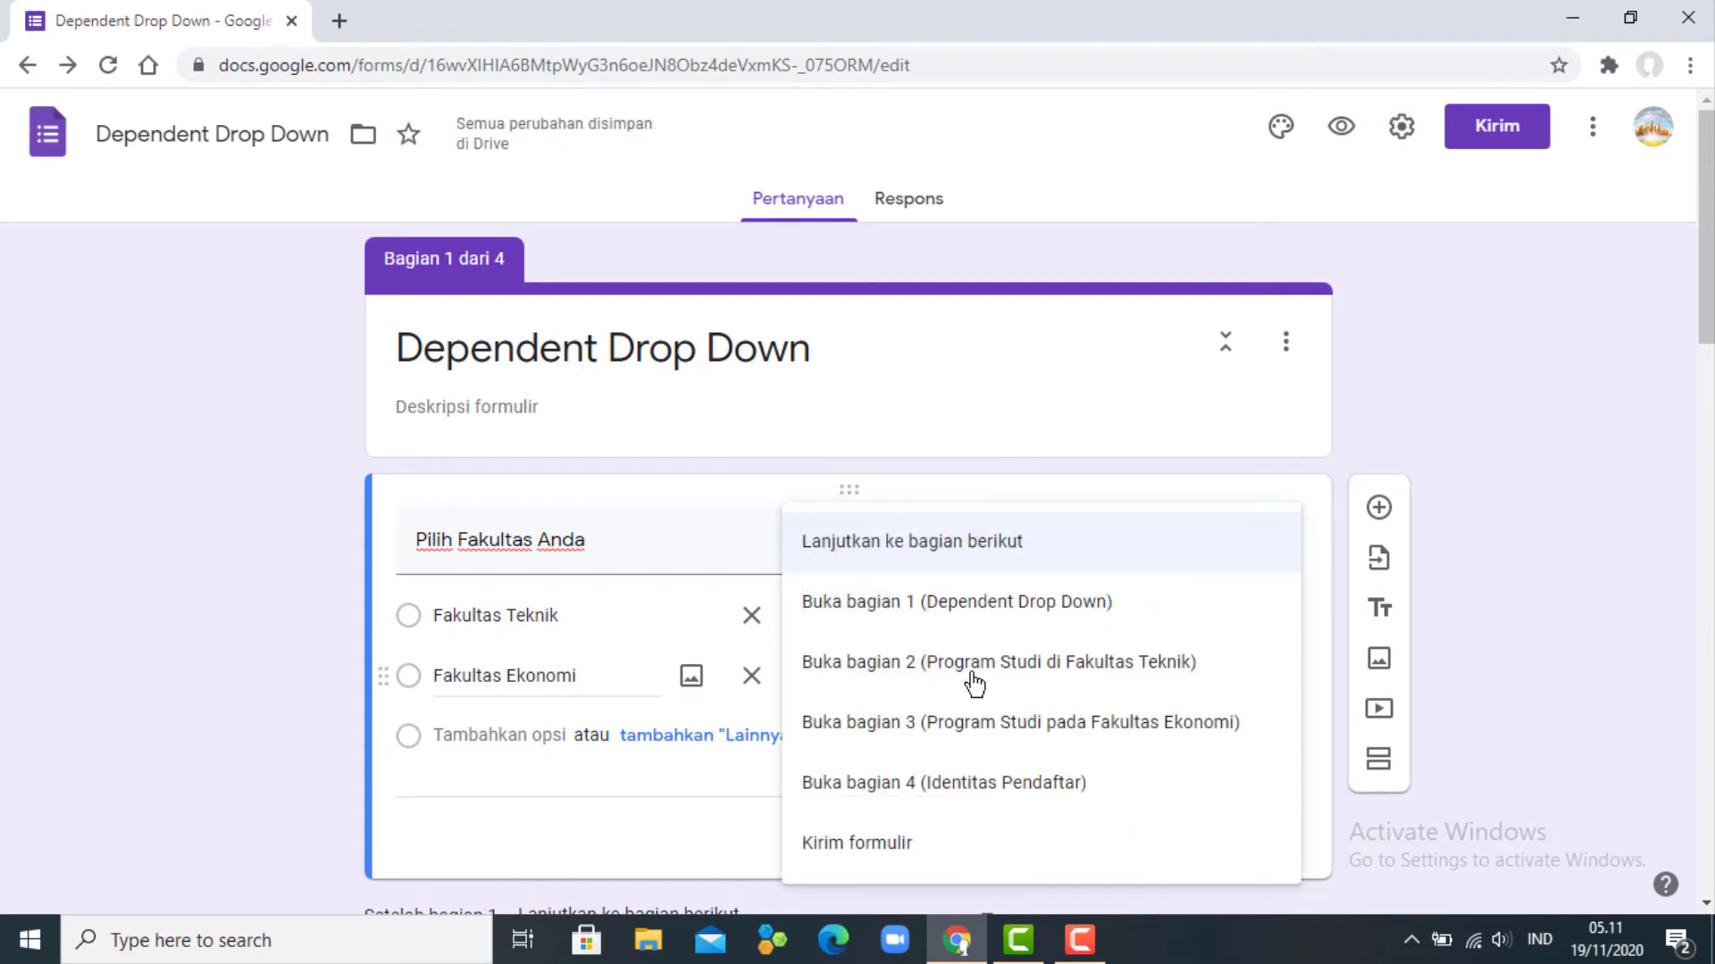
left_click(1003, 724)
scroll(908, 737, "down", 3)
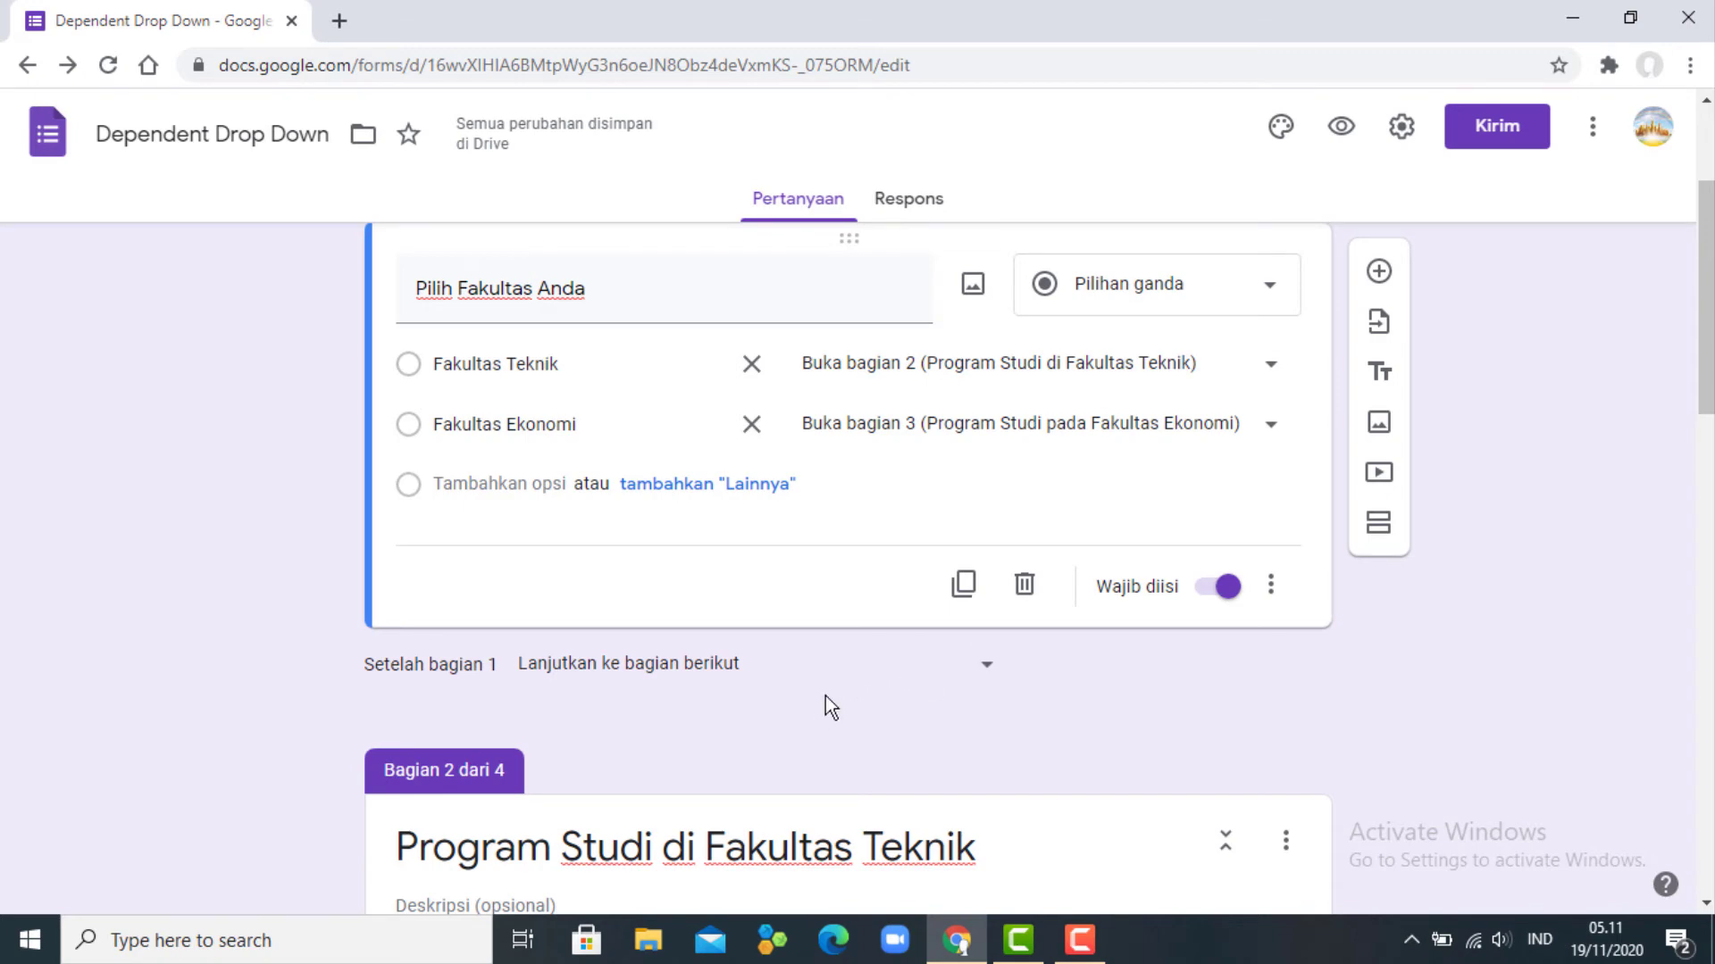
scroll(826, 701, "down", 5)
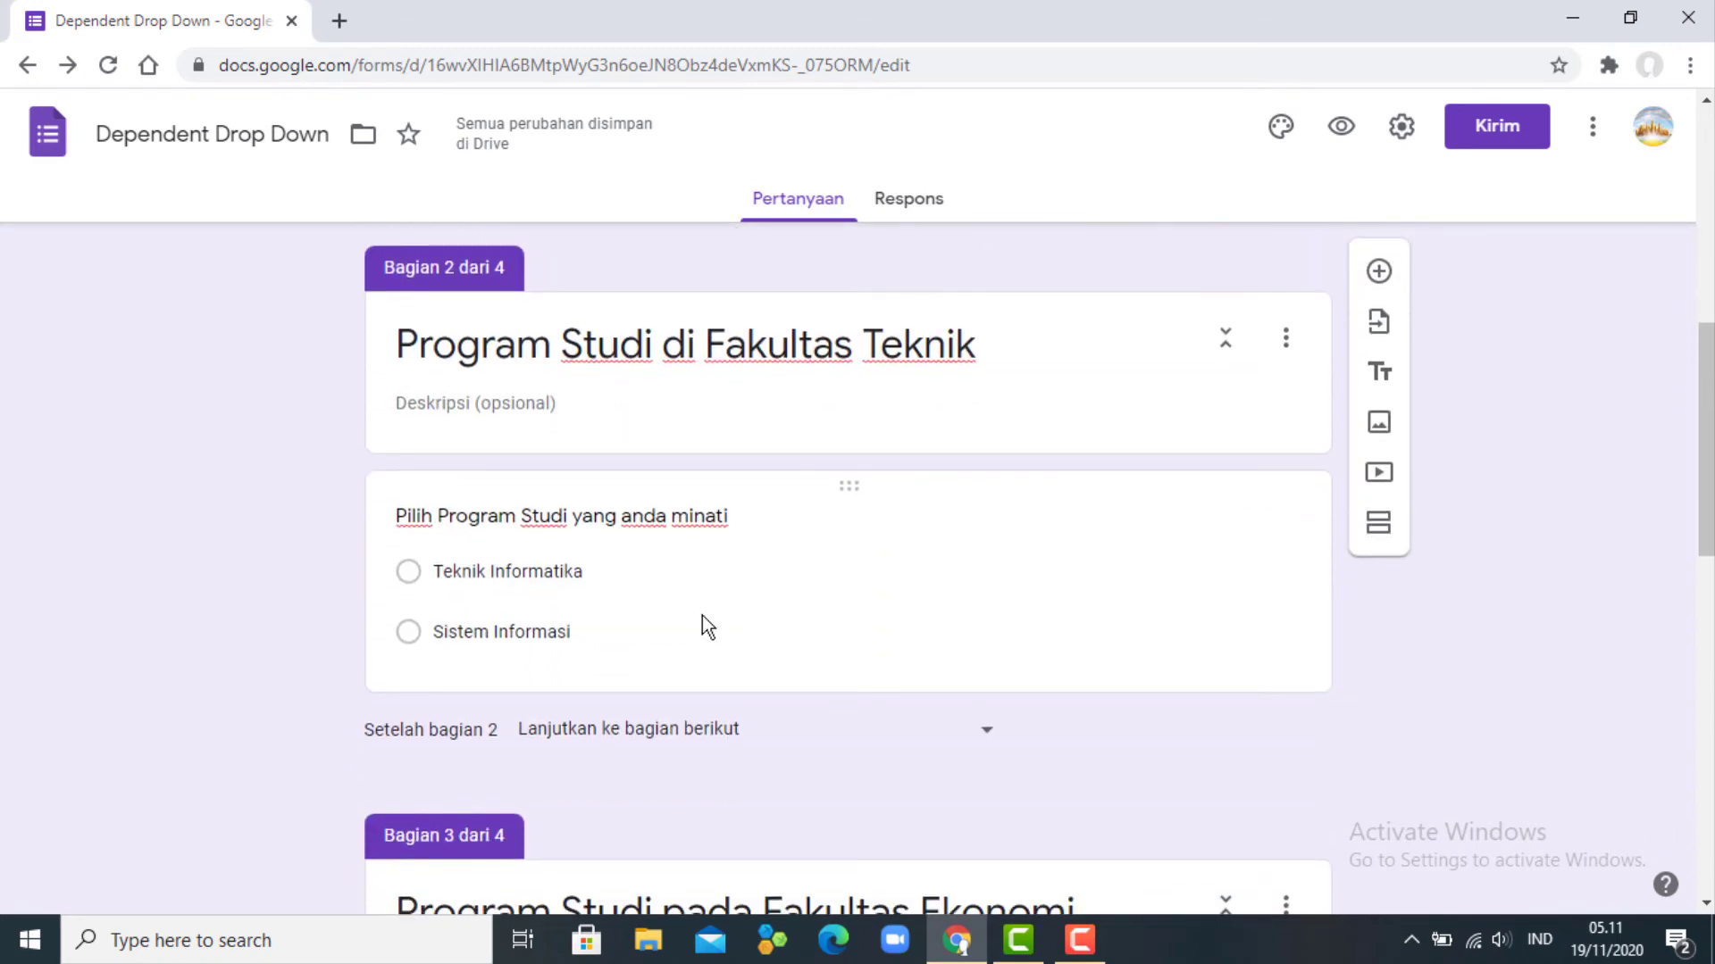
- Set the after-section dropdowns of sections 2 and 3 to go to section 4 (Identitas Pendaftar)
scroll(683, 616, "down", 1)
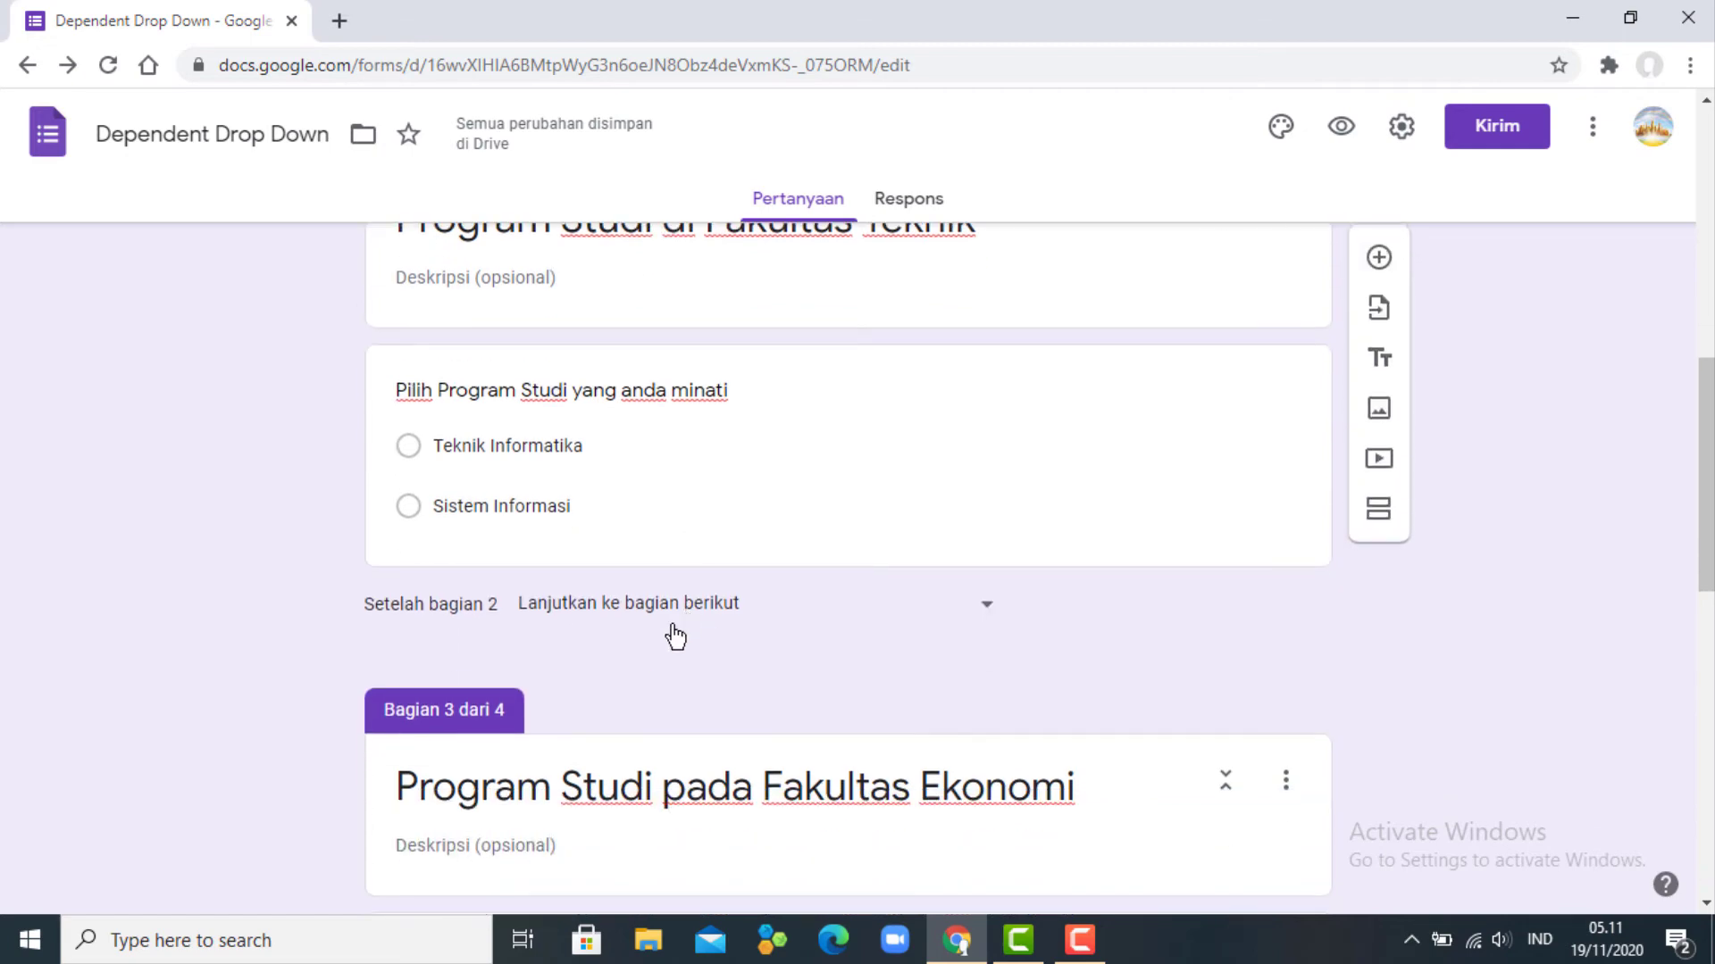
left_click(721, 614)
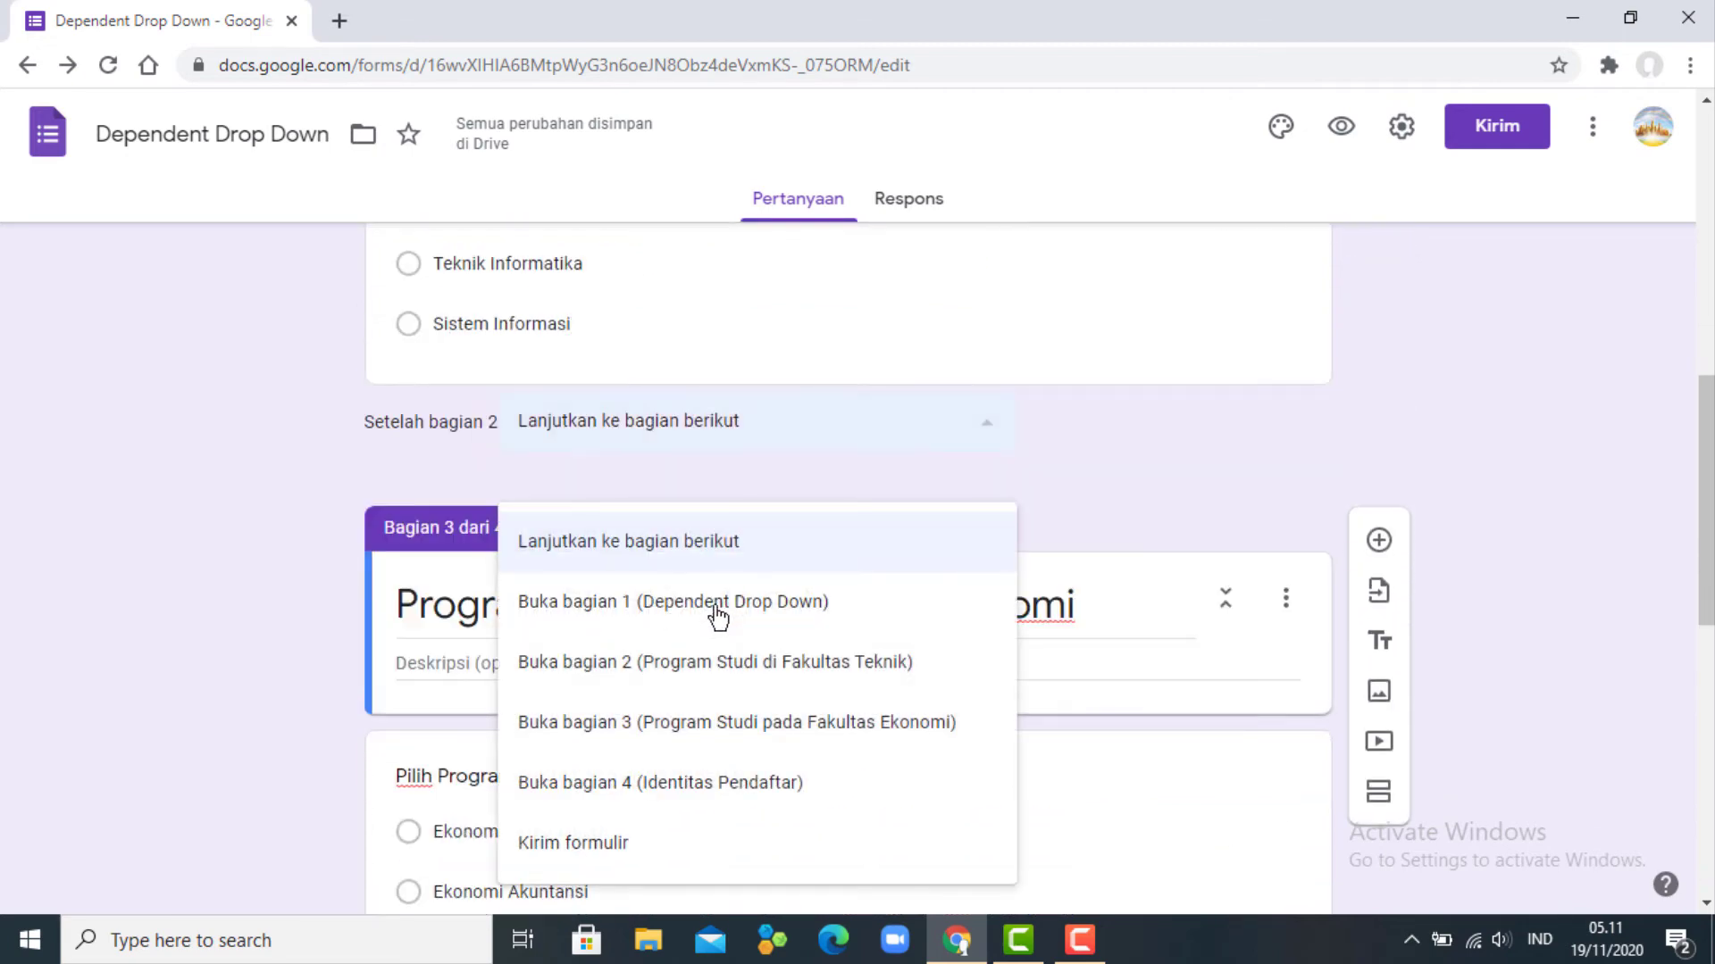
left_click(734, 795)
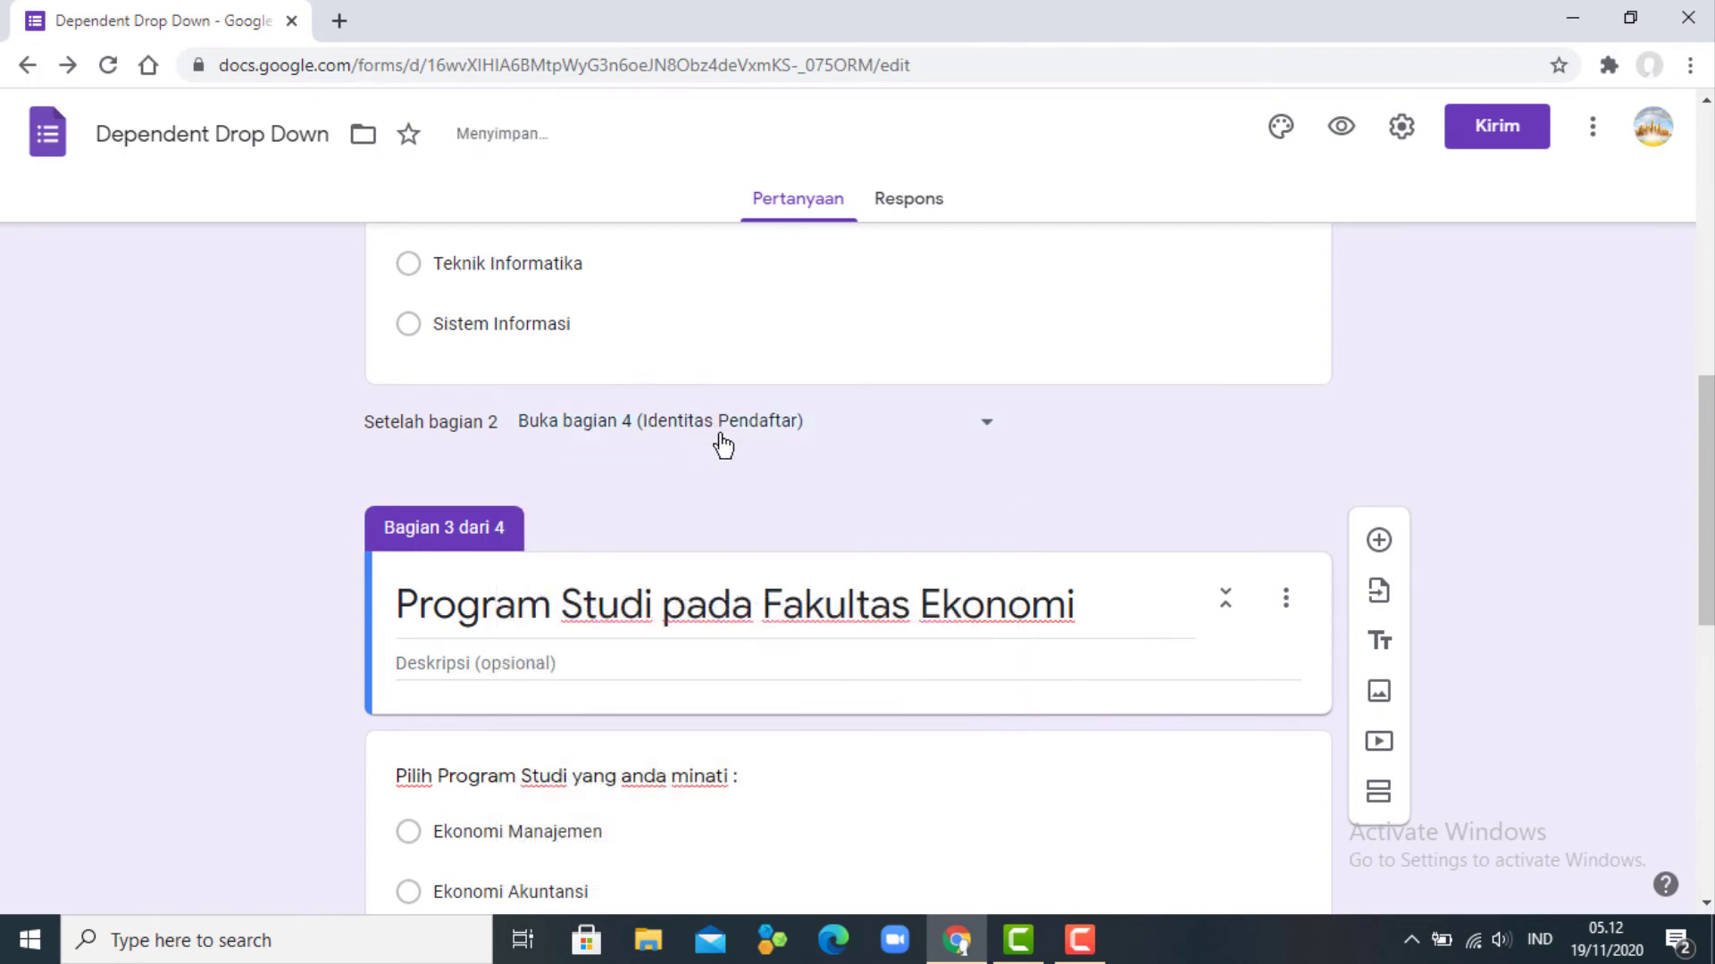
scroll(789, 486, "down", 3)
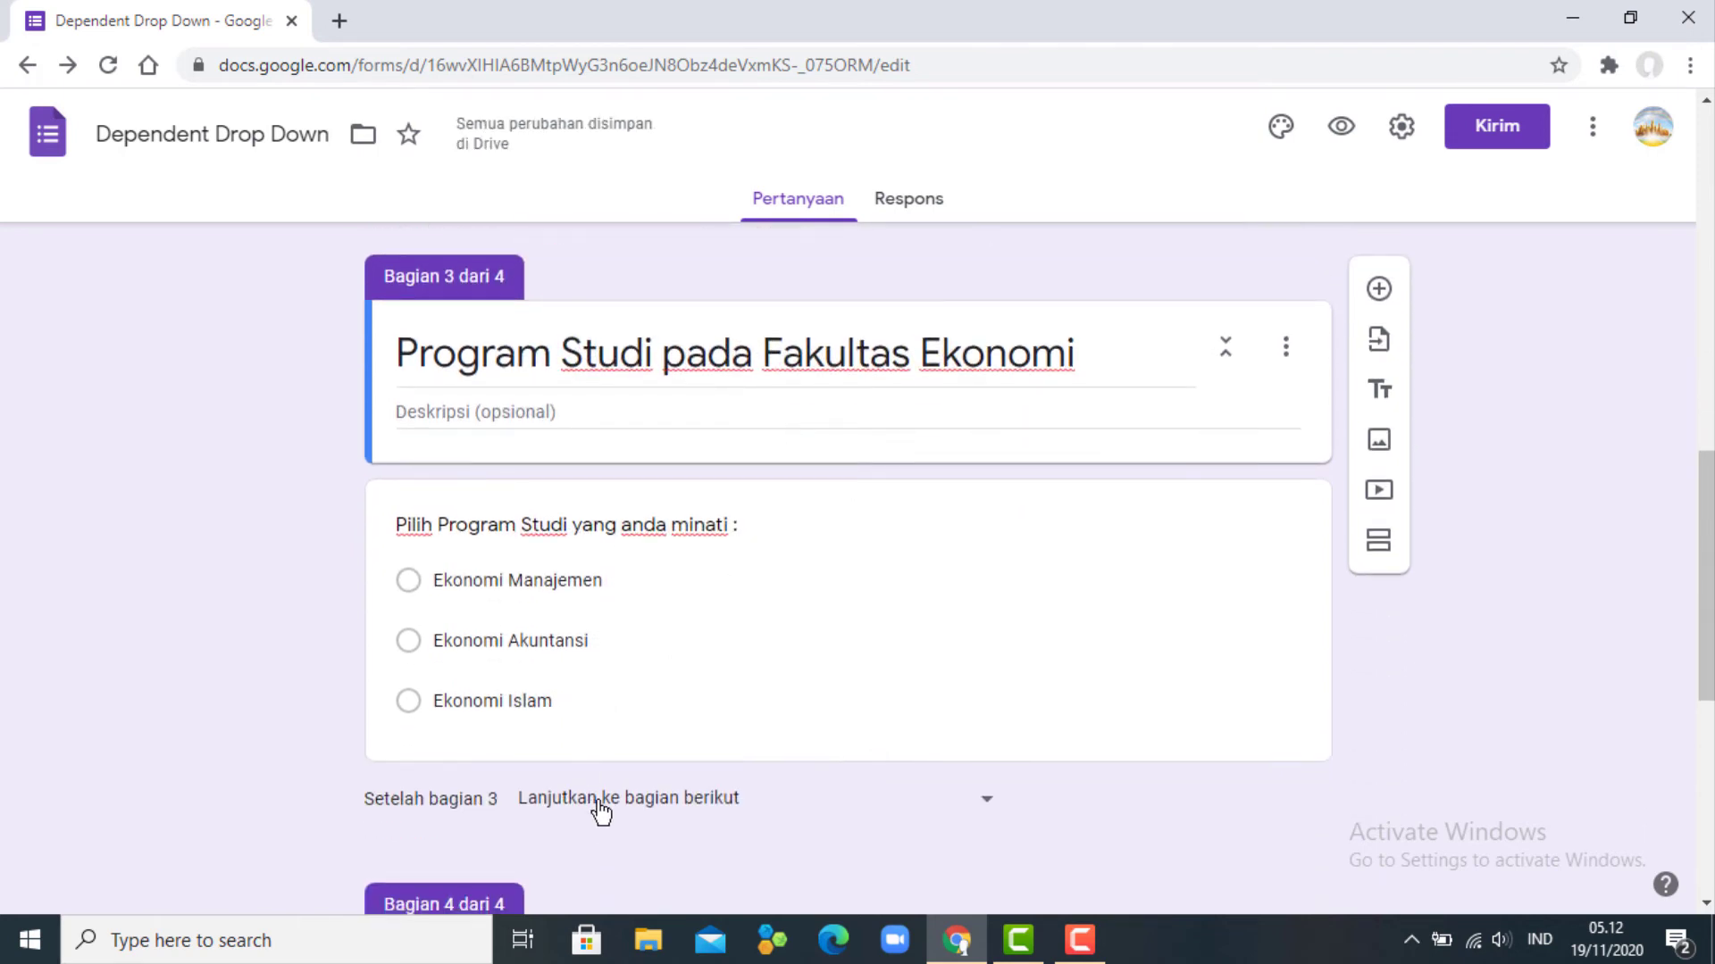
left_click(603, 801)
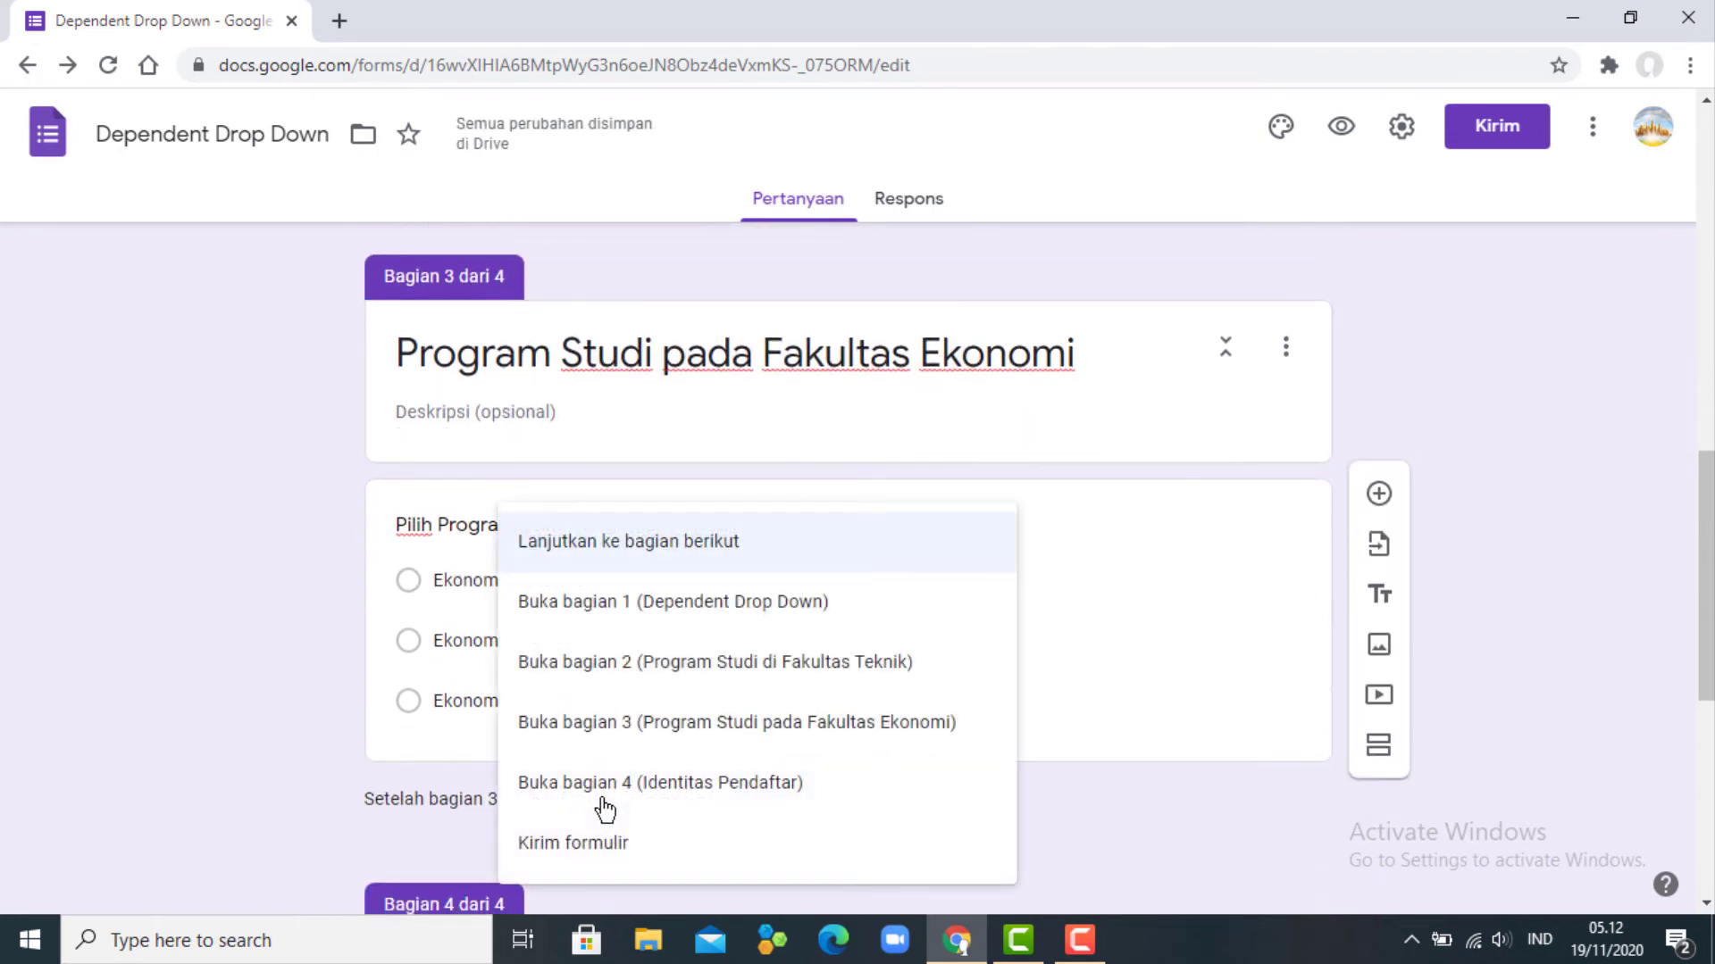
left_click(733, 786)
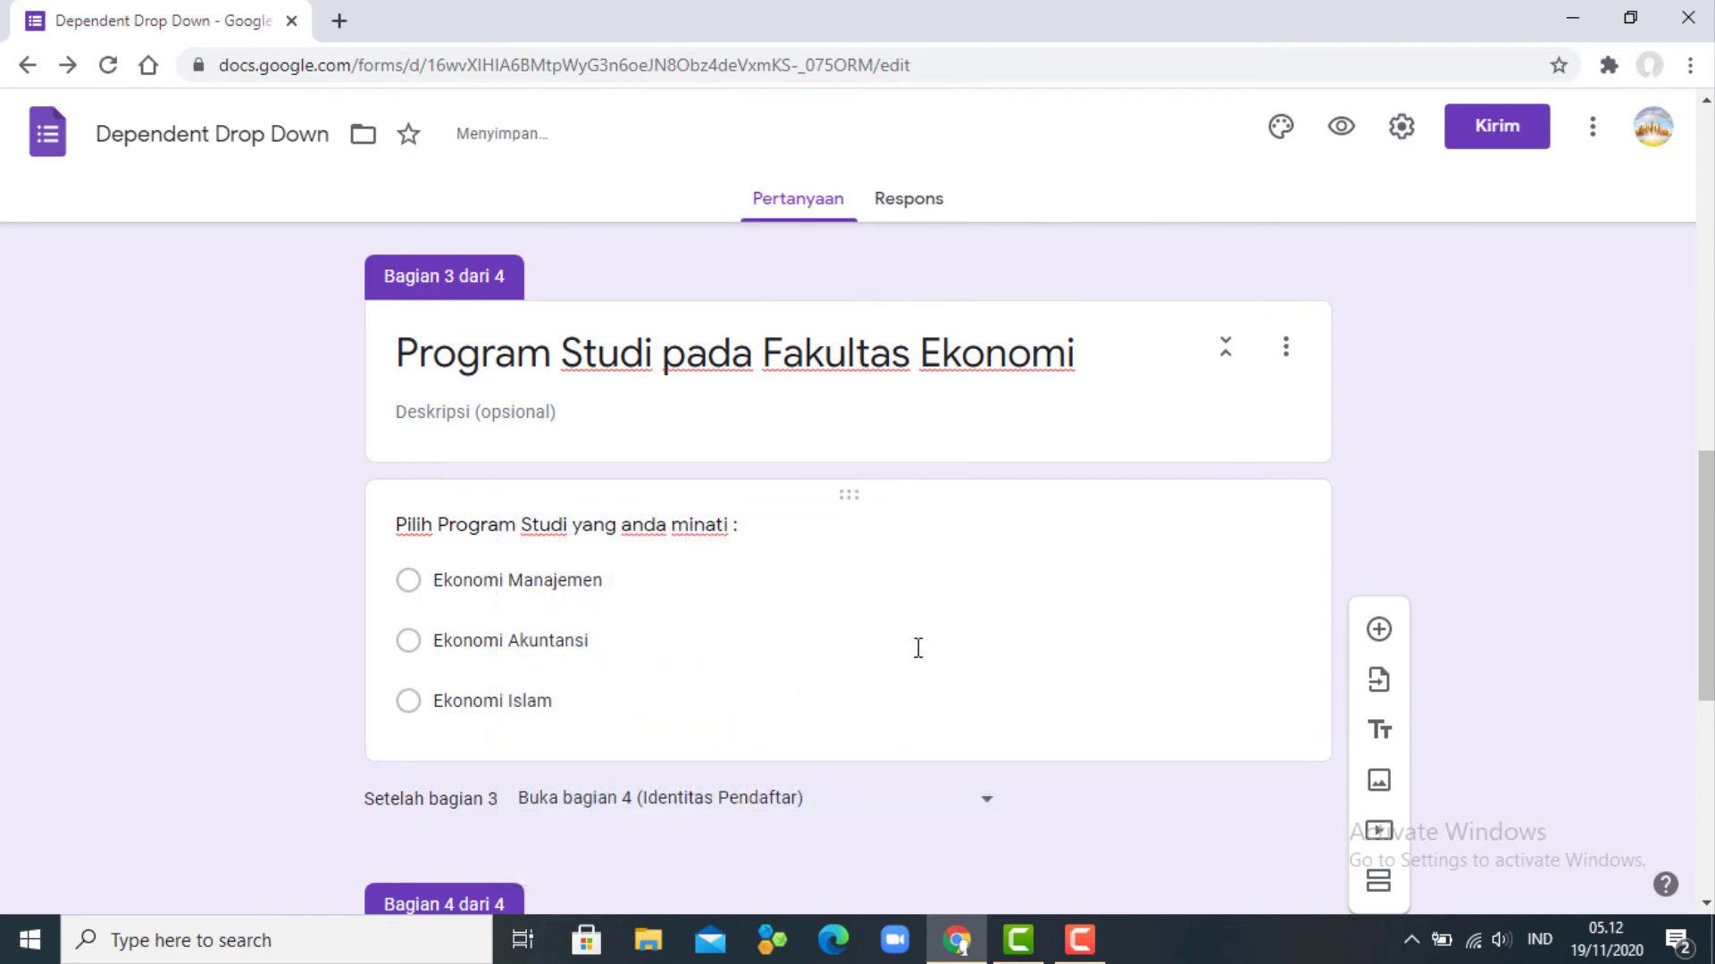
scroll(917, 656, "down", 2)
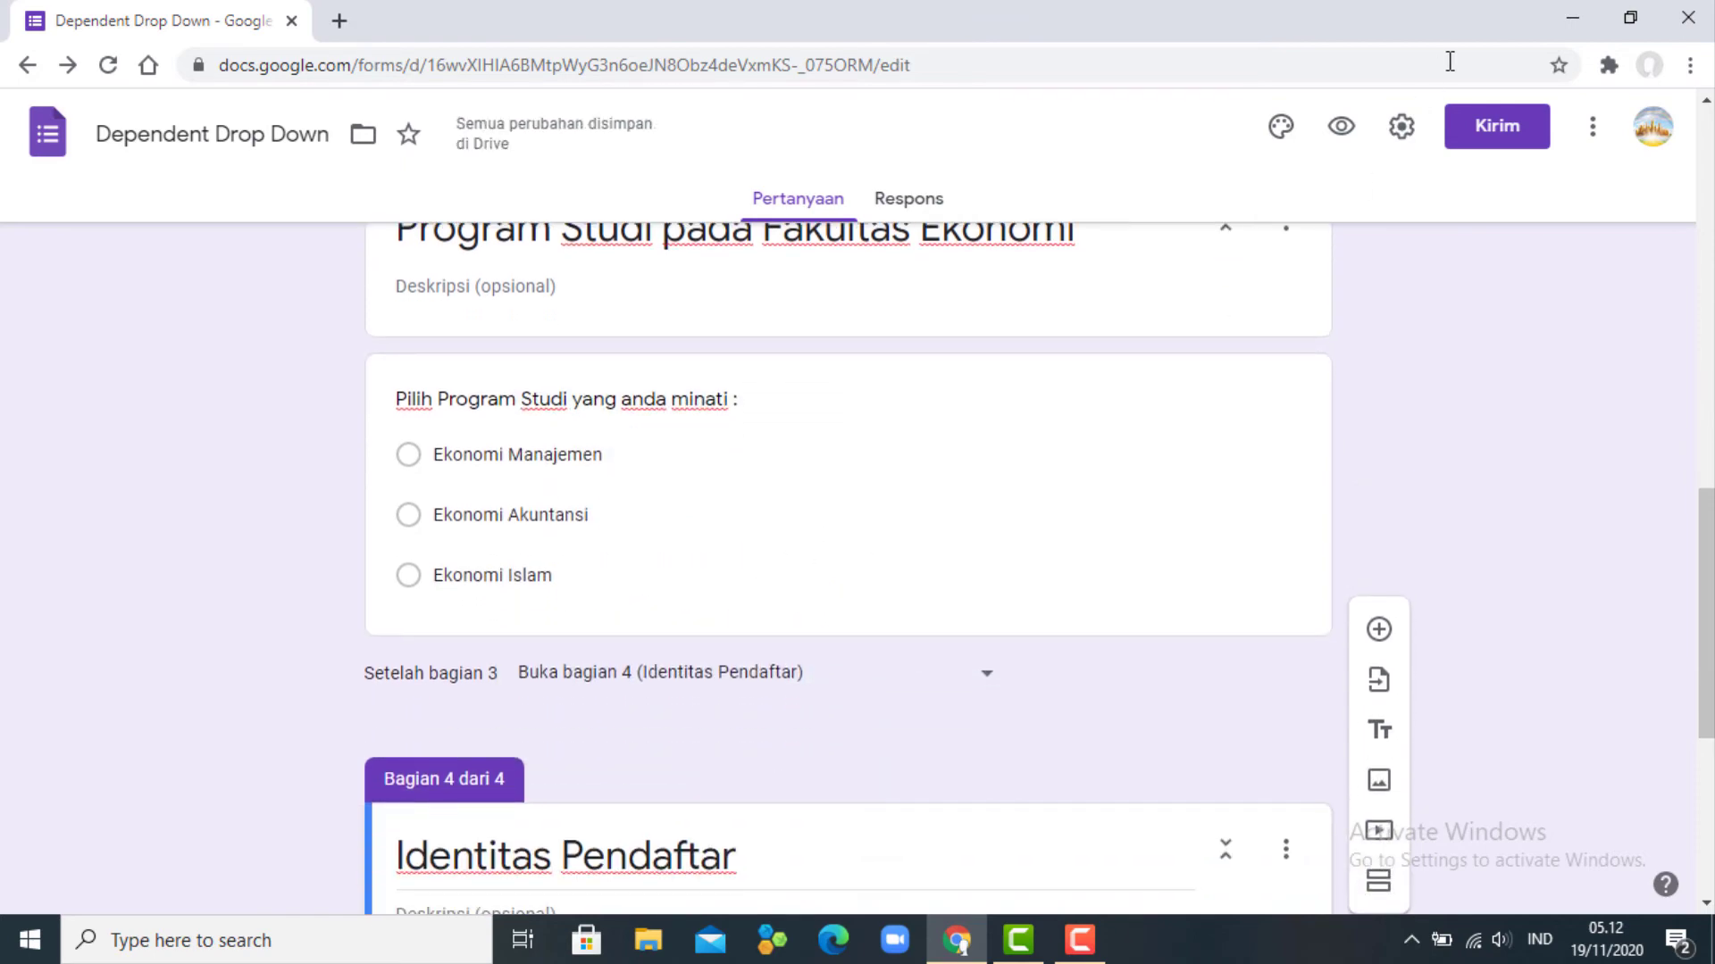
- Preview the form, checking the required faculty question and both Teknik and Ekonomi branches
left_click(1340, 129)
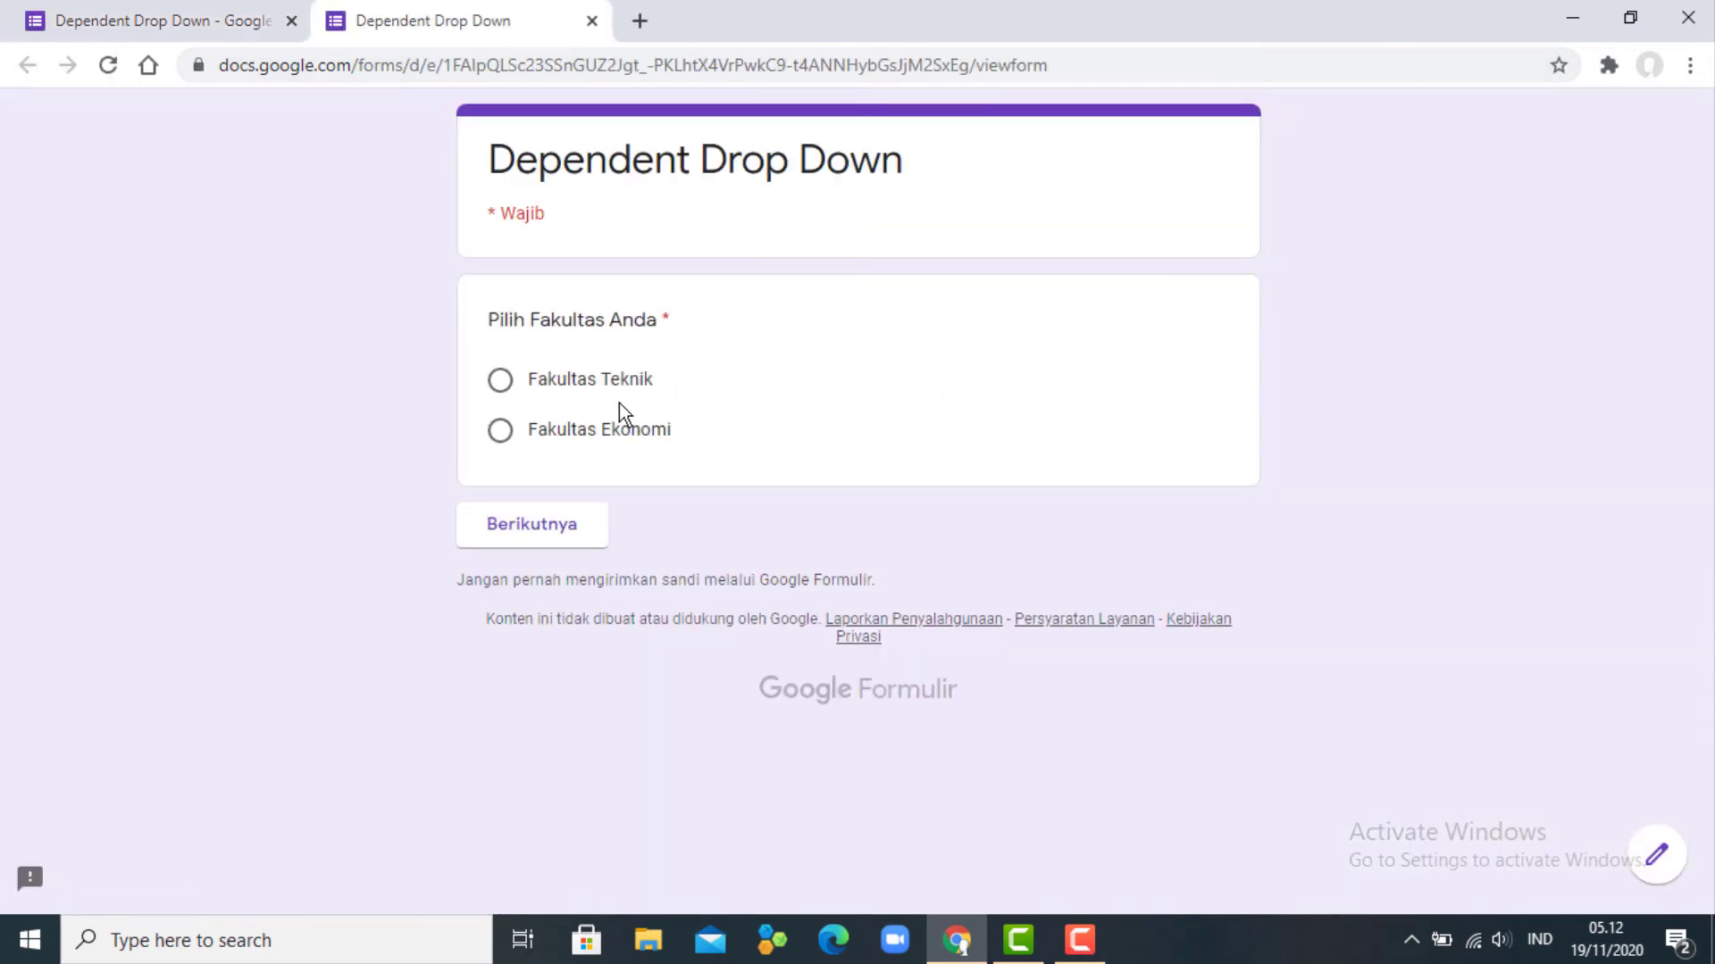
left_click(536, 536)
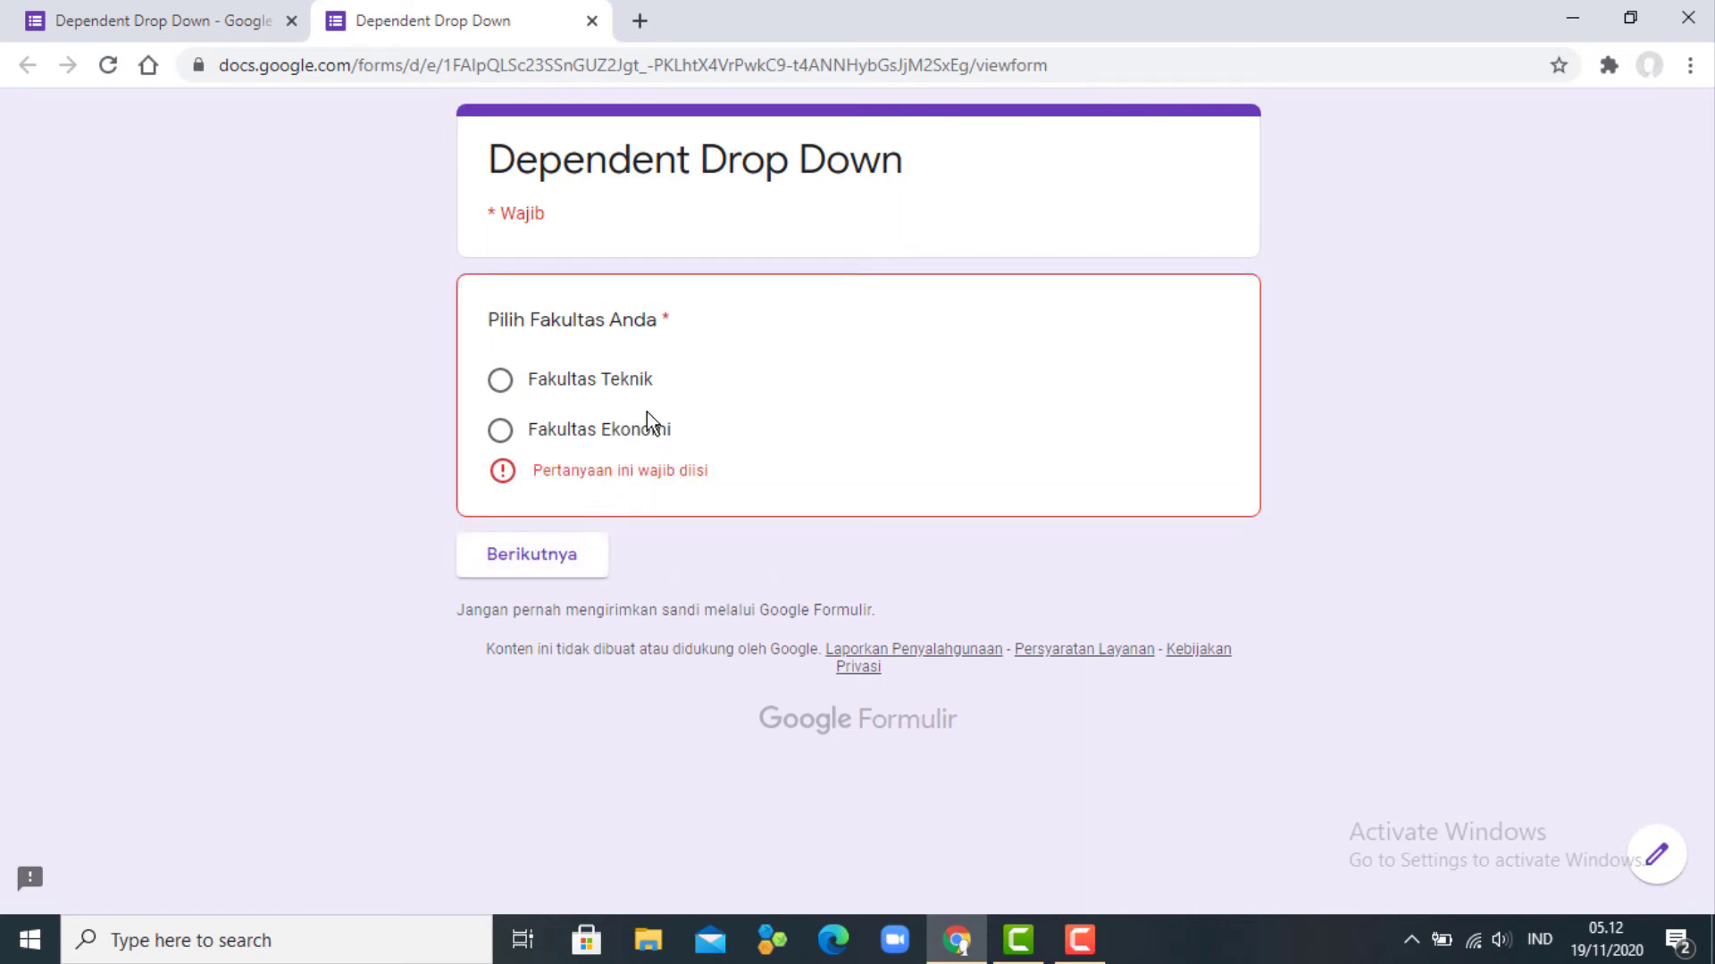
left_click(581, 378)
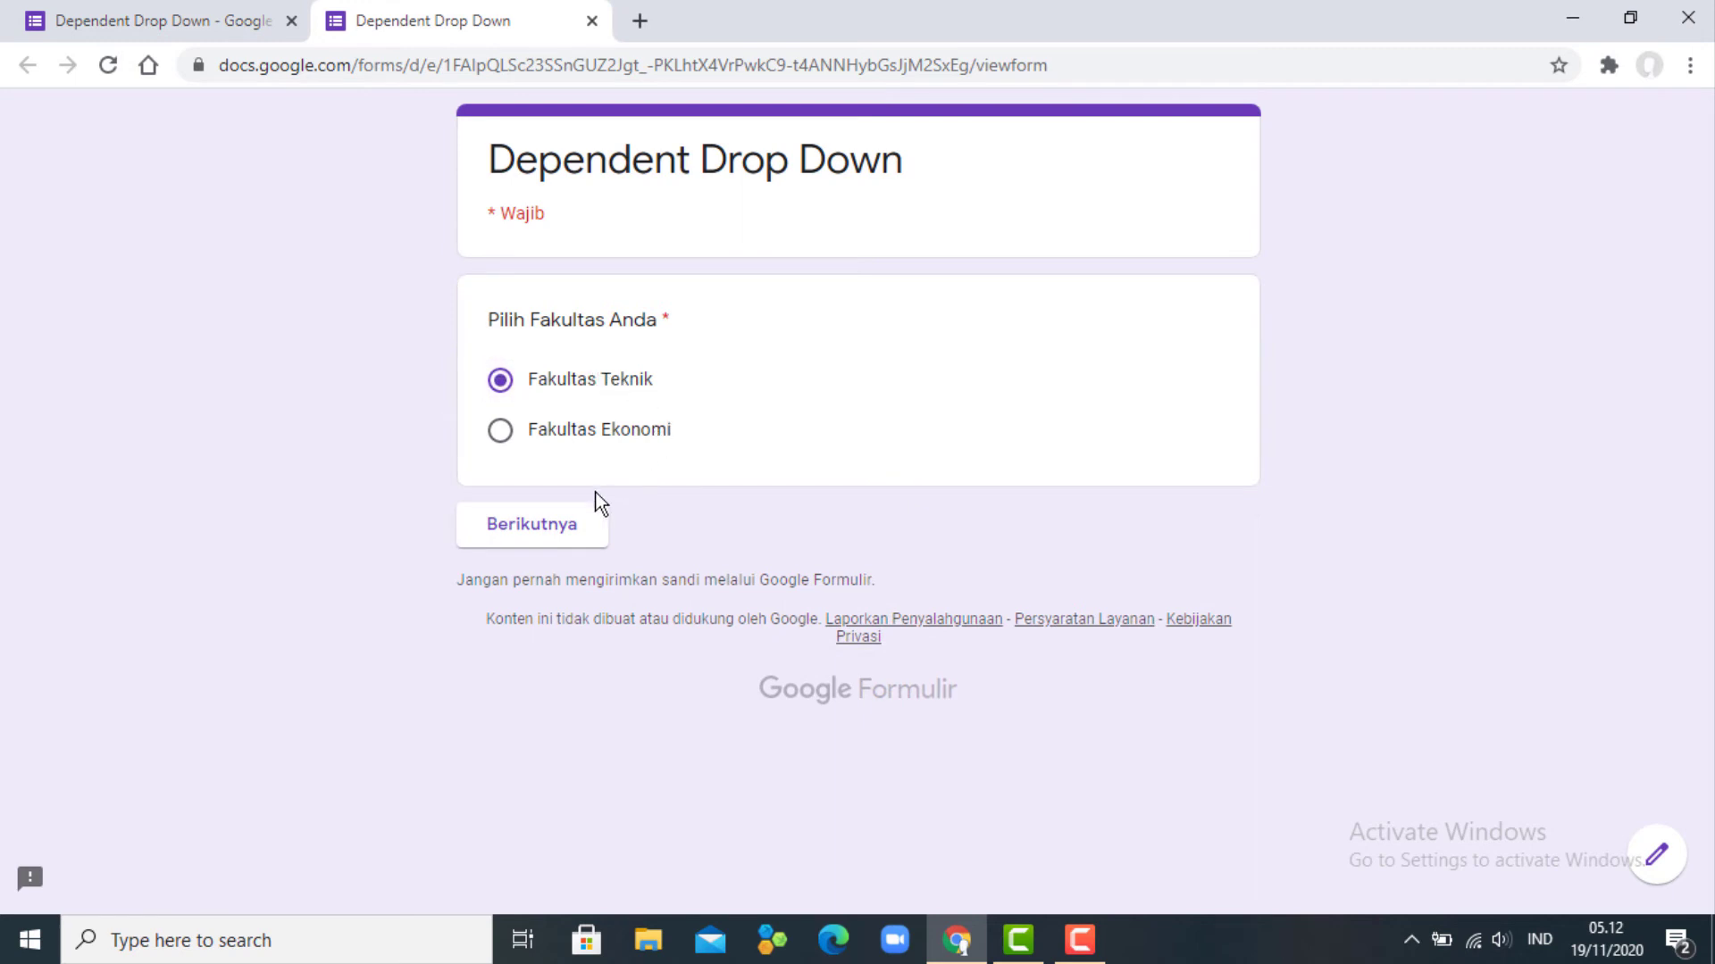
left_click(563, 530)
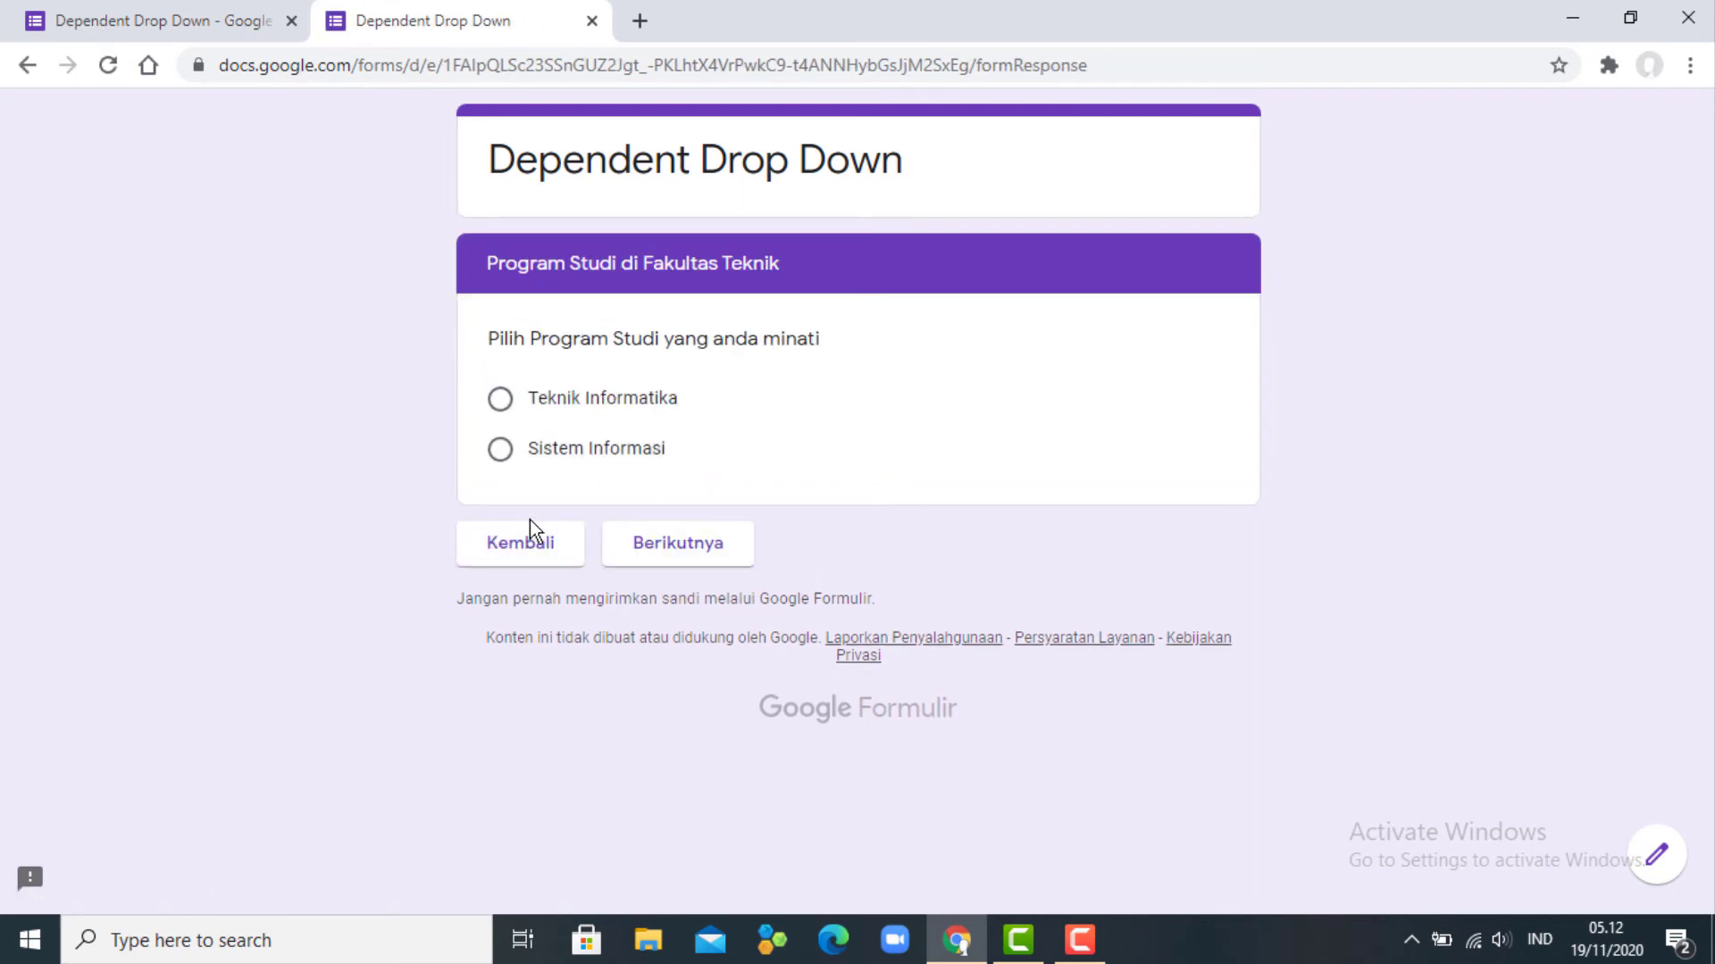
left_click(528, 549)
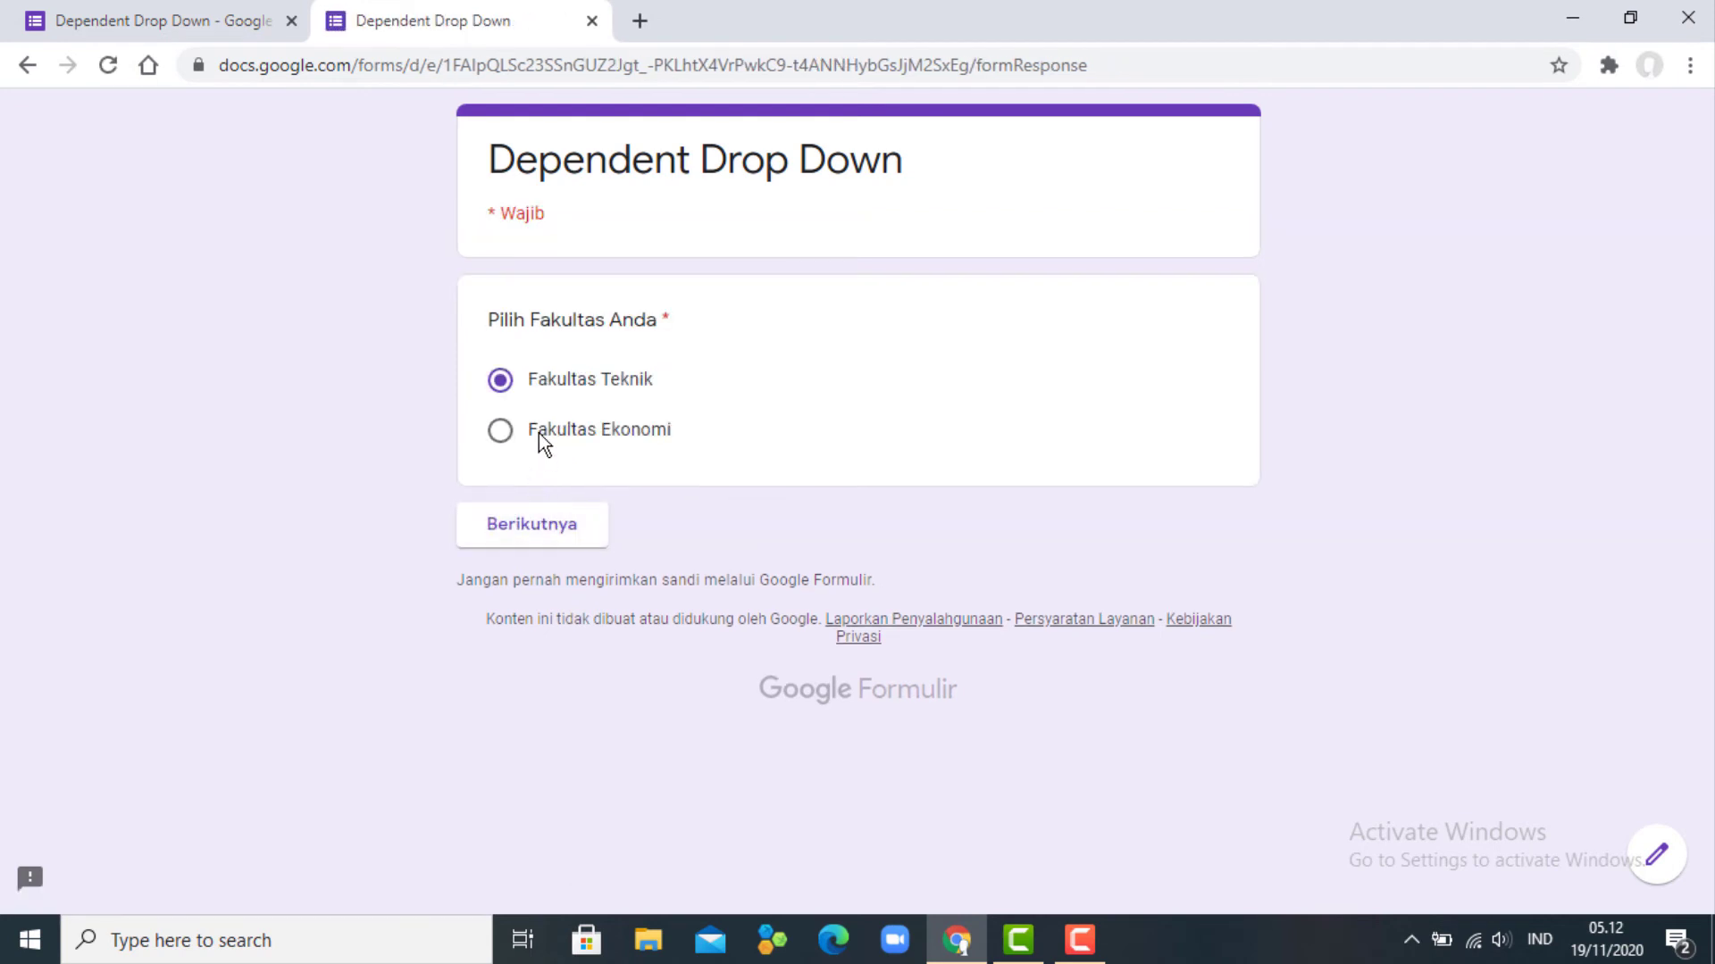
left_click(538, 433)
left_click(559, 536)
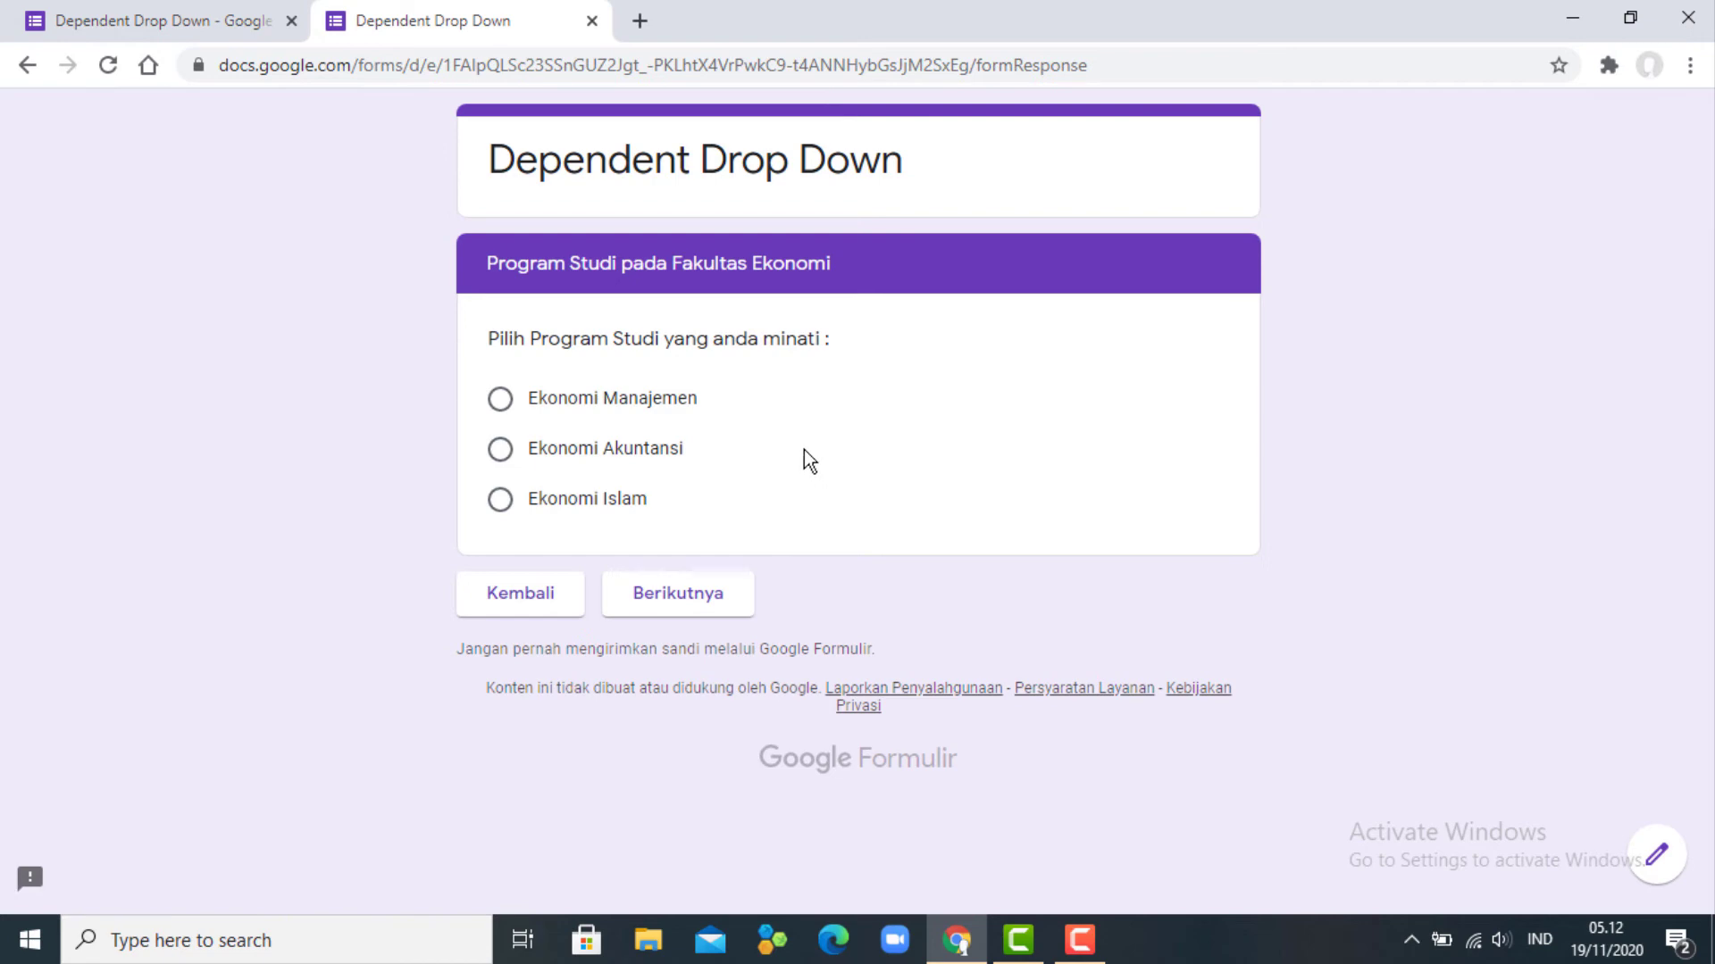
left_click(541, 607)
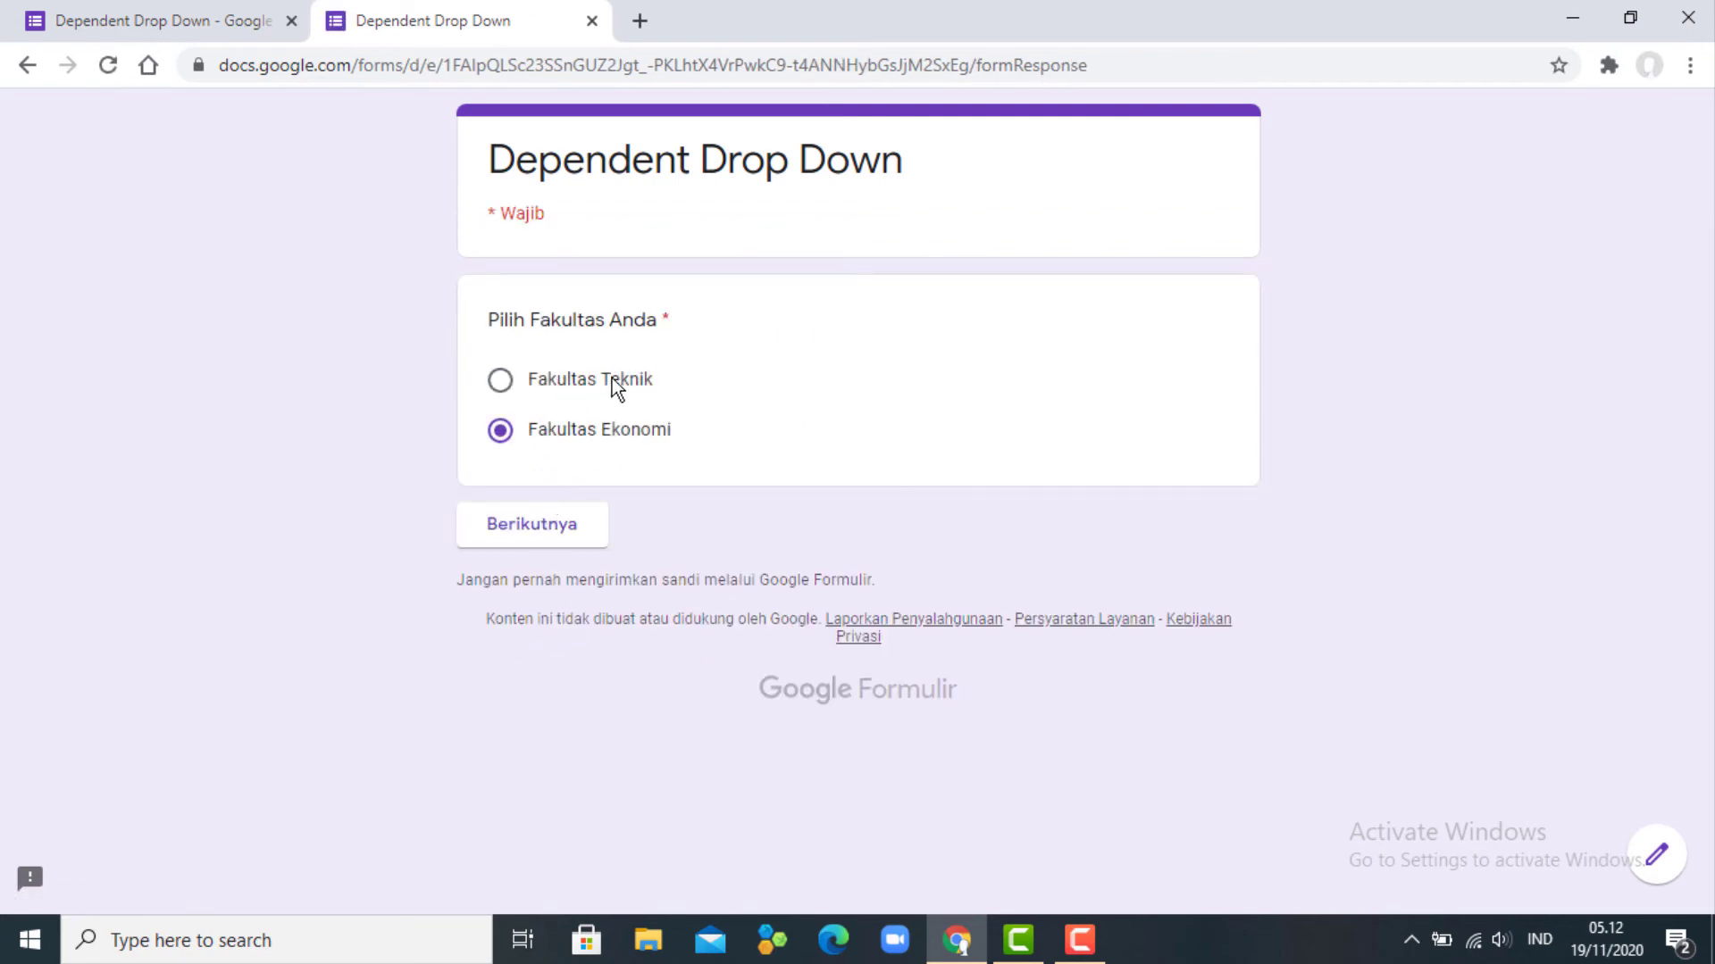
- Follow the Teknik branch, select then clear Teknik Informatika, and reach Identitas Pendaftar
left_click(613, 378)
left_click(540, 540)
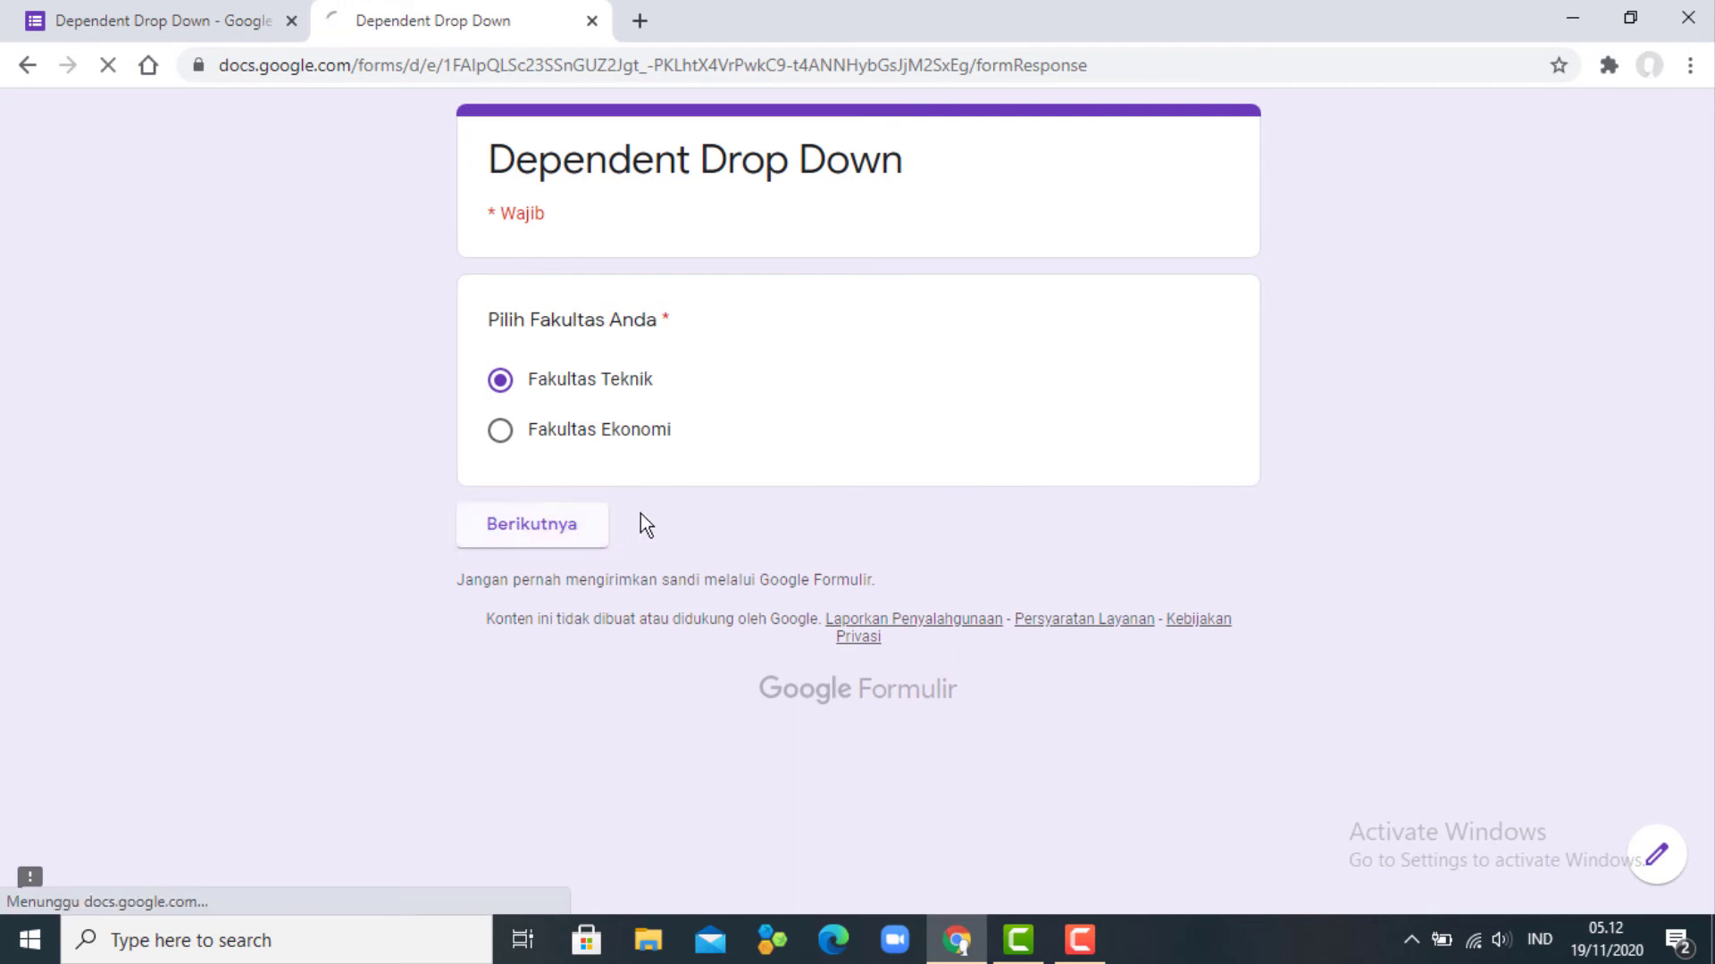
left_click(658, 399)
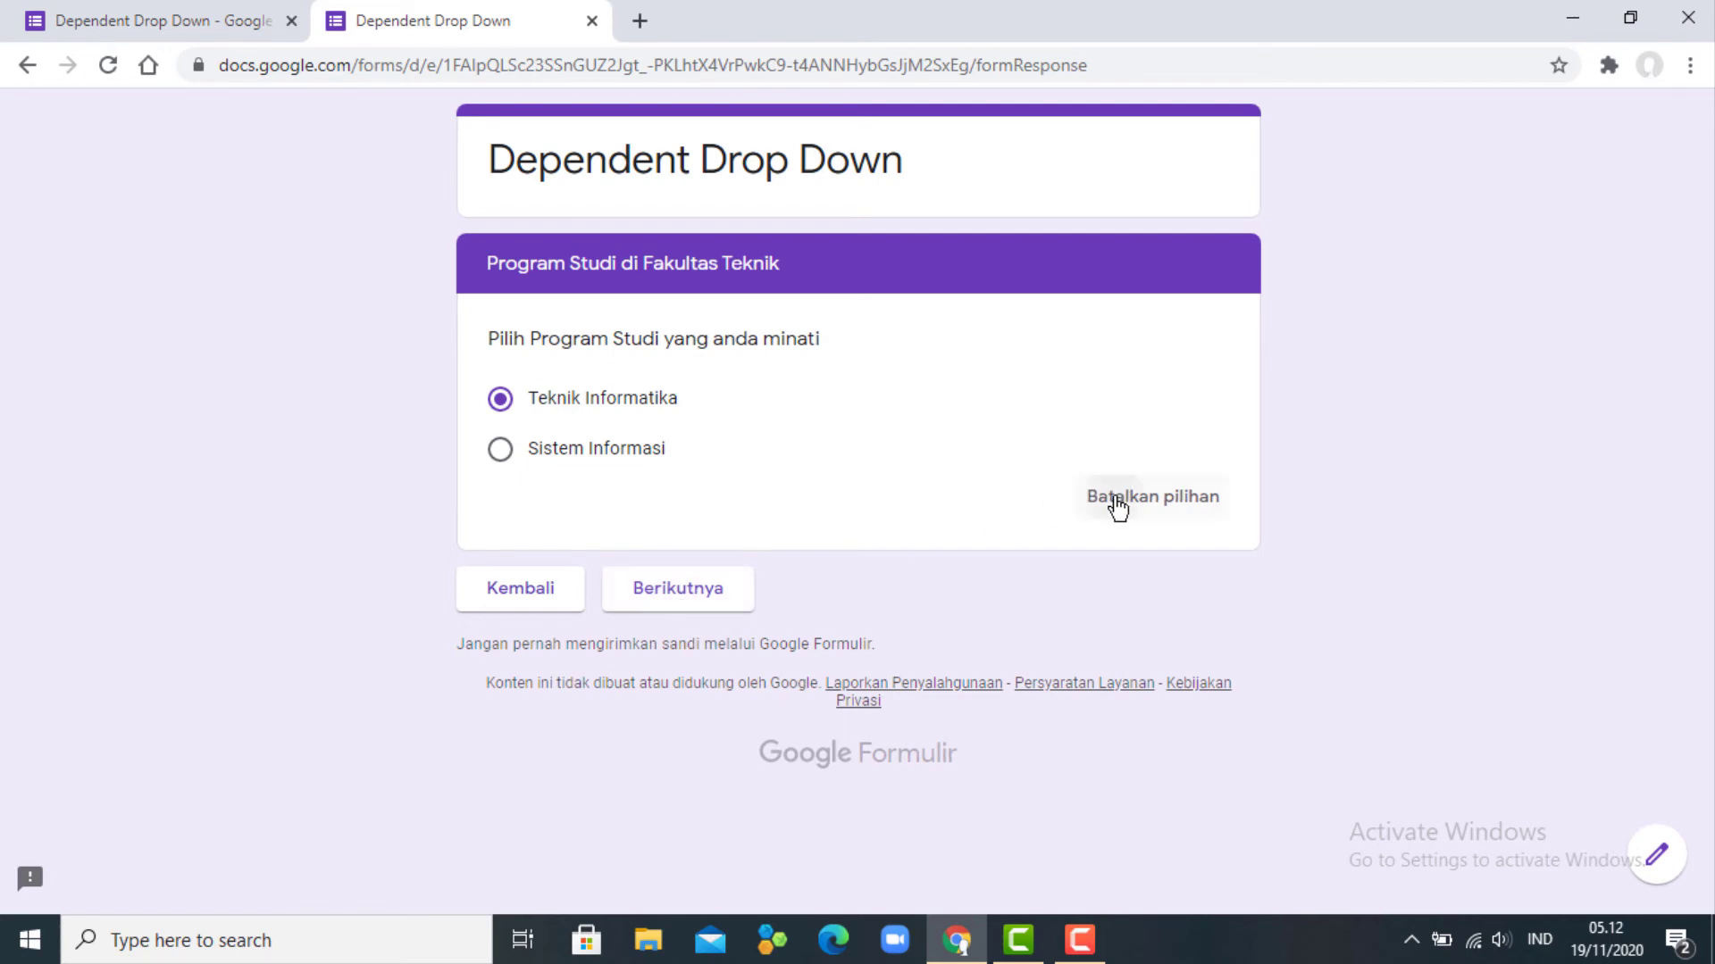
left_click(1113, 499)
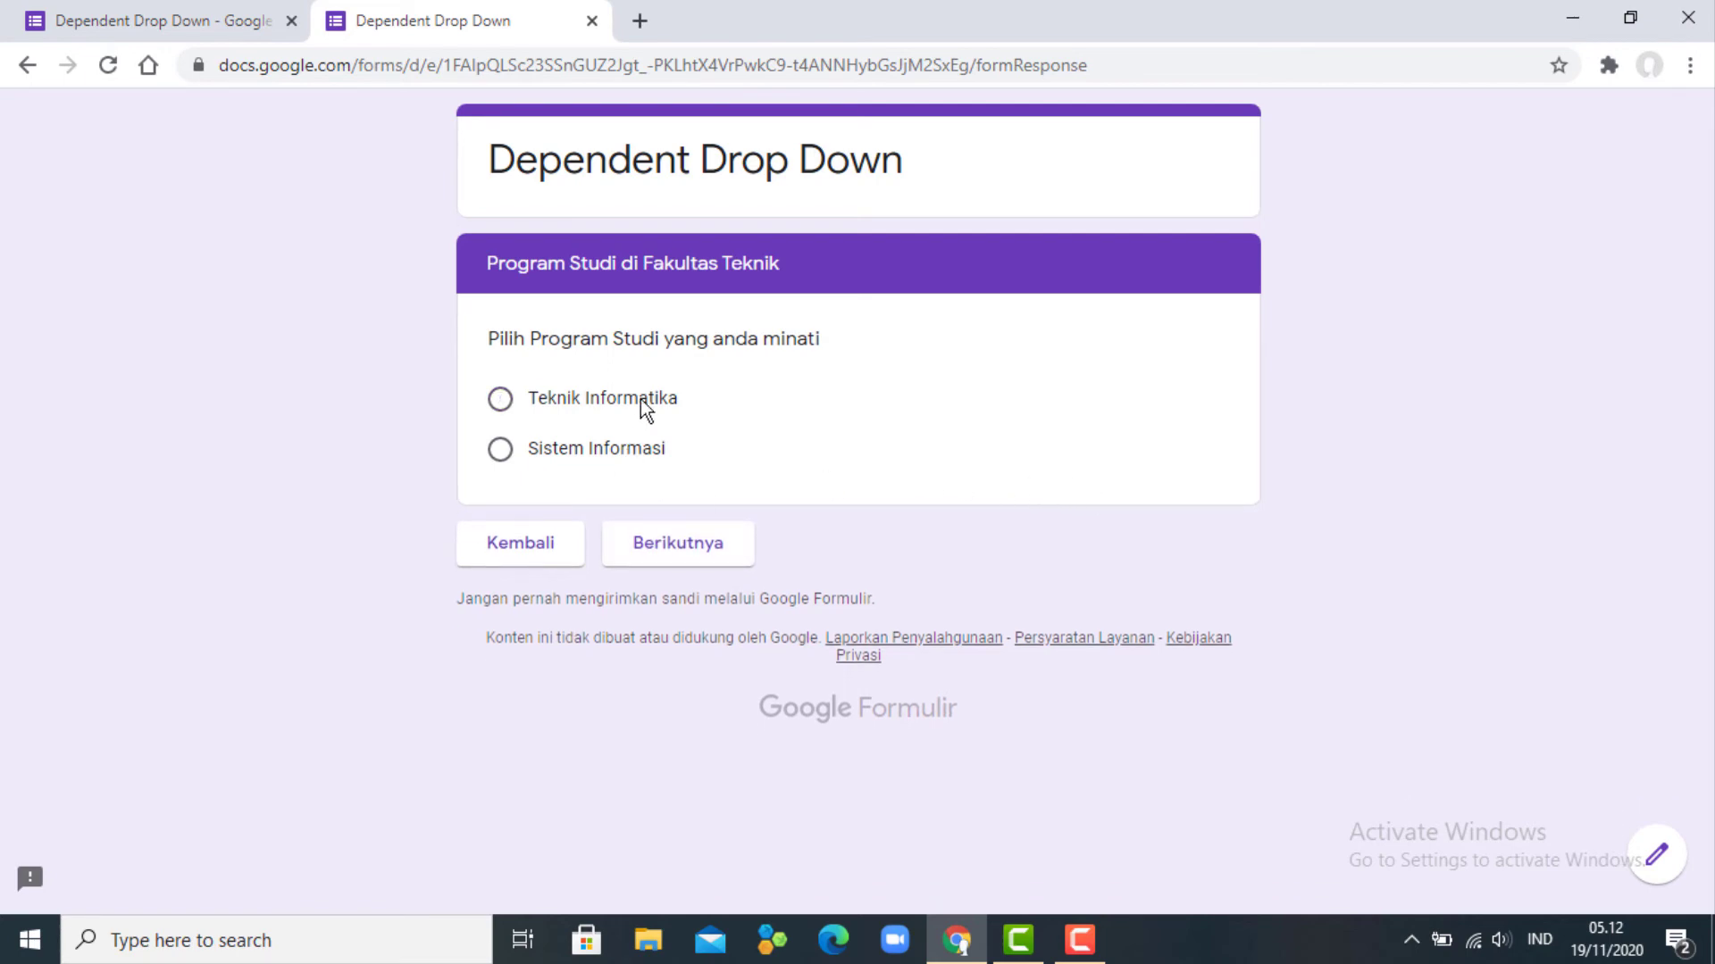
left_click(677, 552)
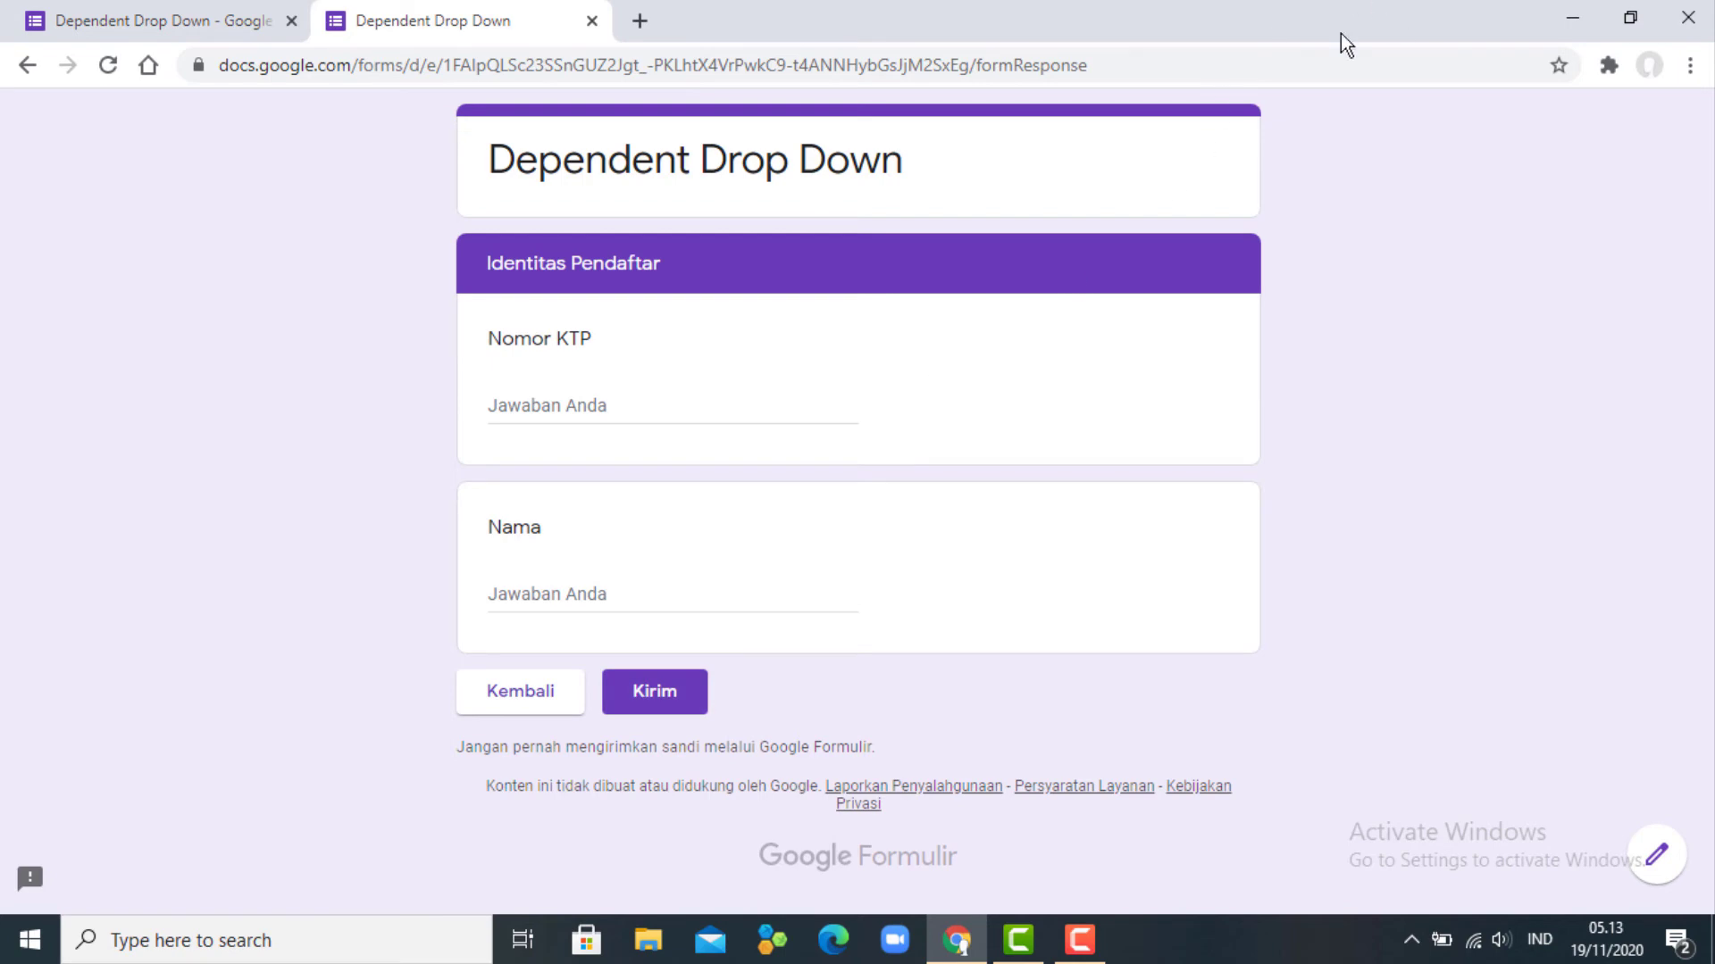
- Back in the editor, make both the Ekonomi and Teknik study-program questions required
left_click(592, 20)
scroll(985, 575, "down", 2)
scroll(991, 545, "down", 4)
scroll(993, 536, "up", 4)
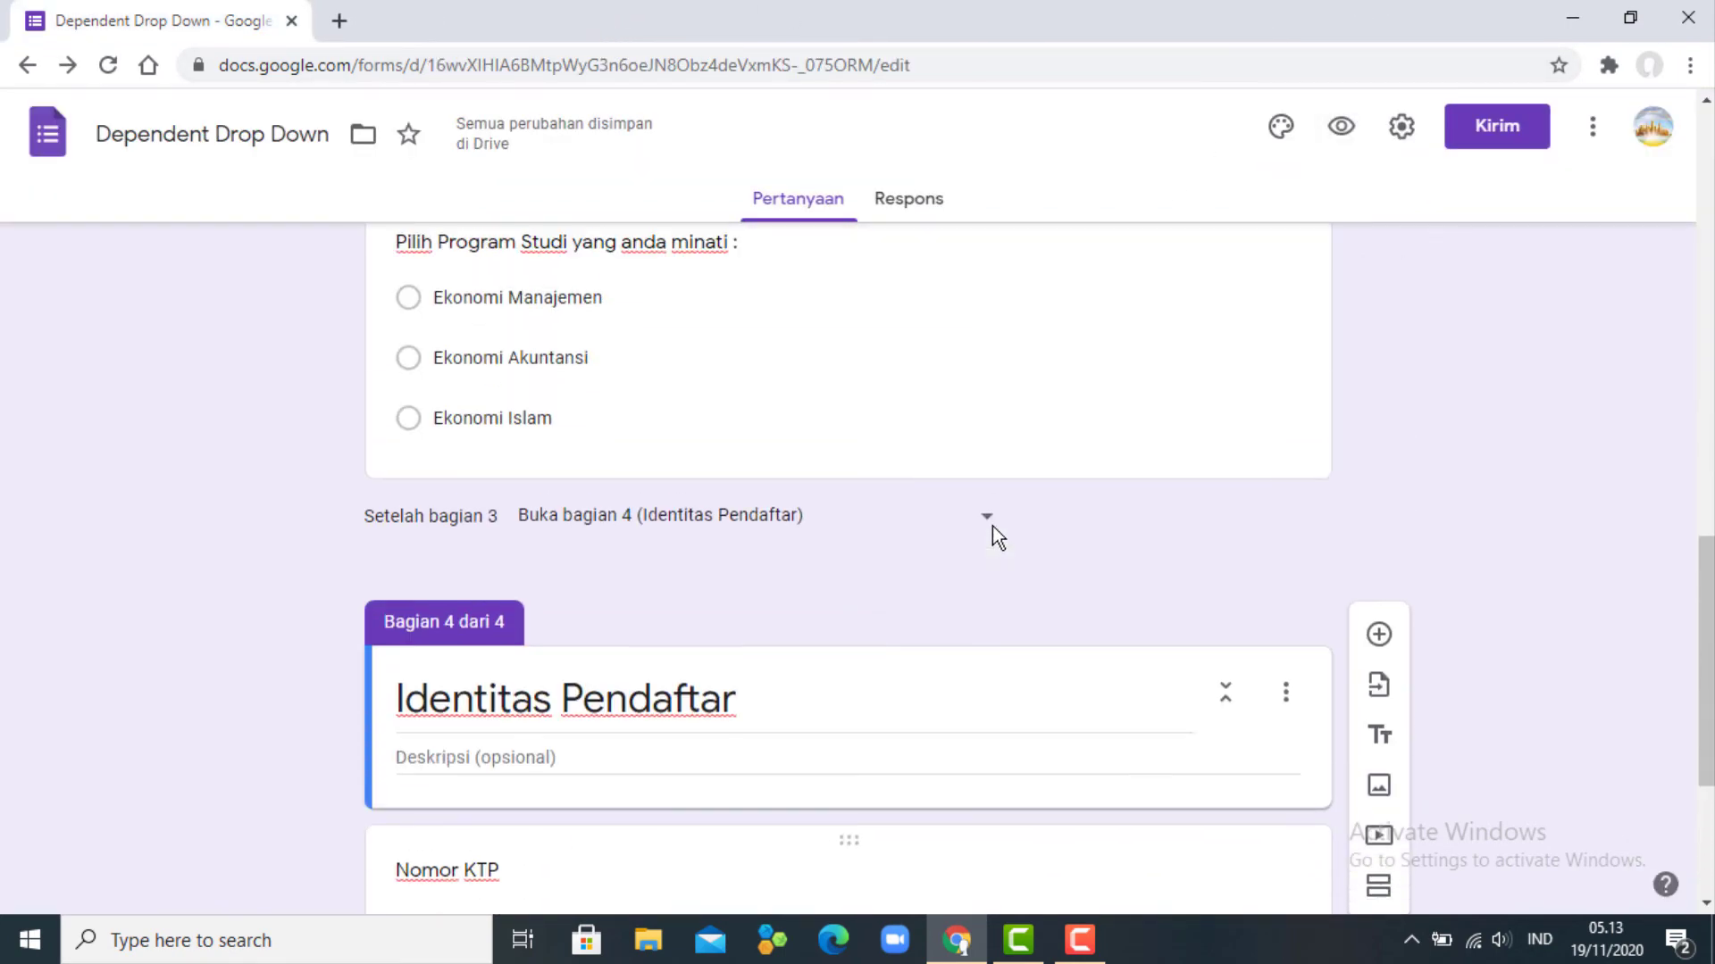
left_click(1146, 332)
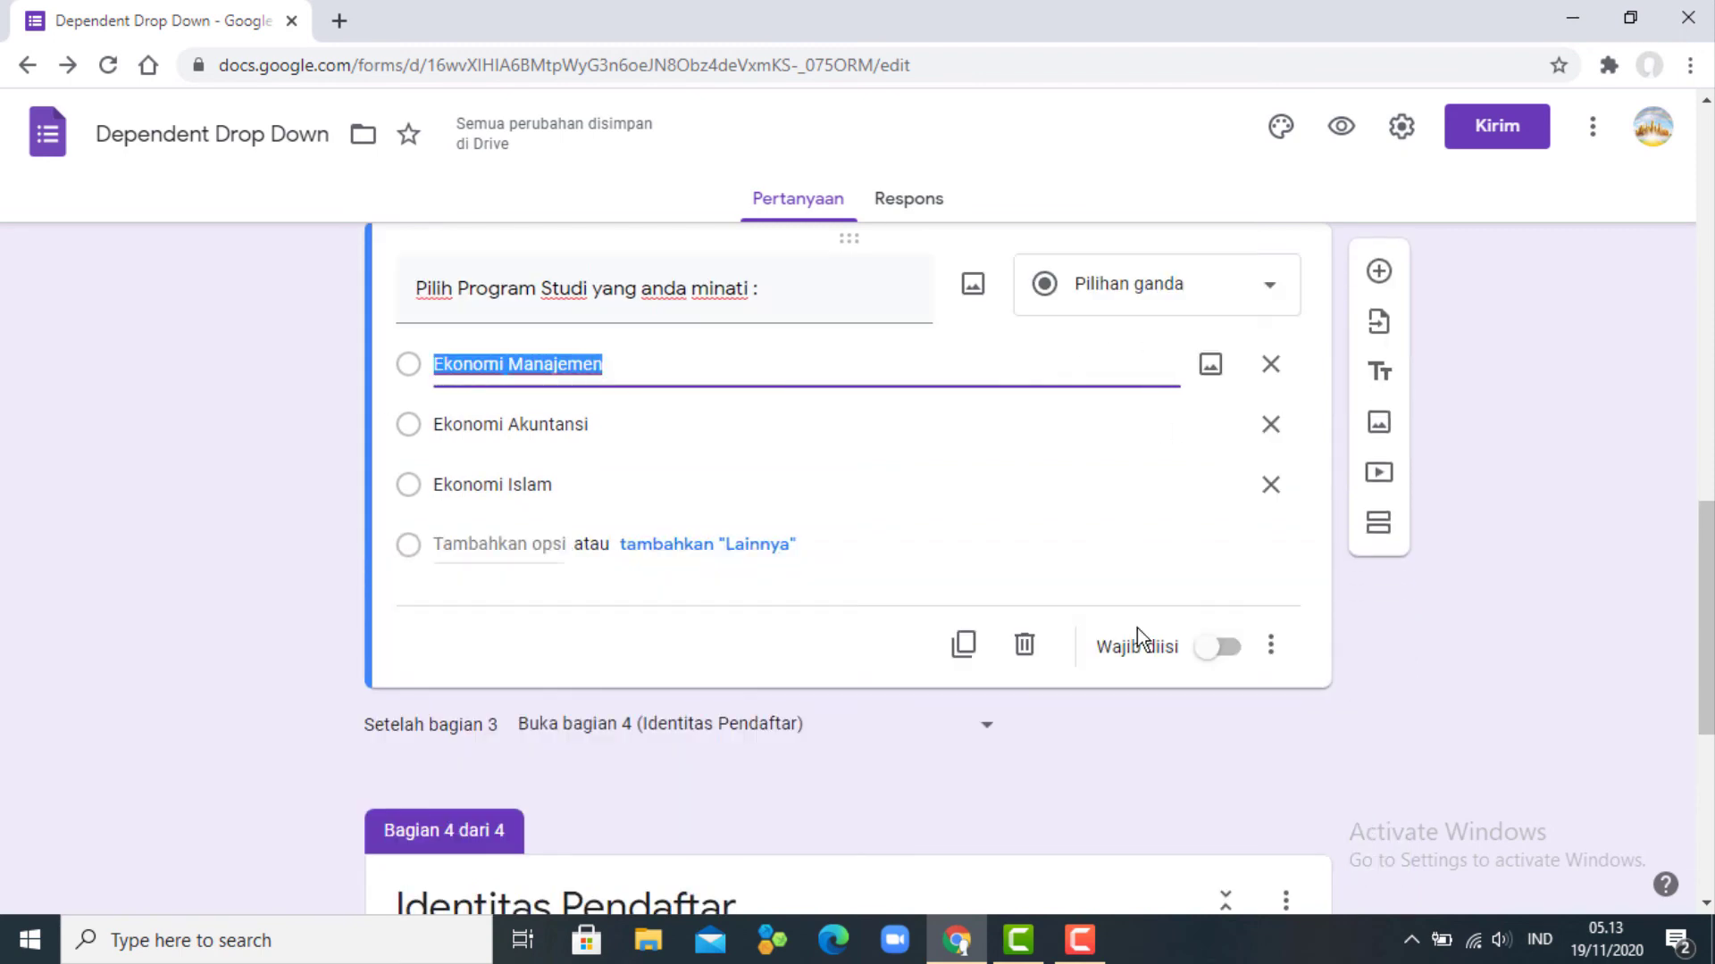
left_click(1232, 650)
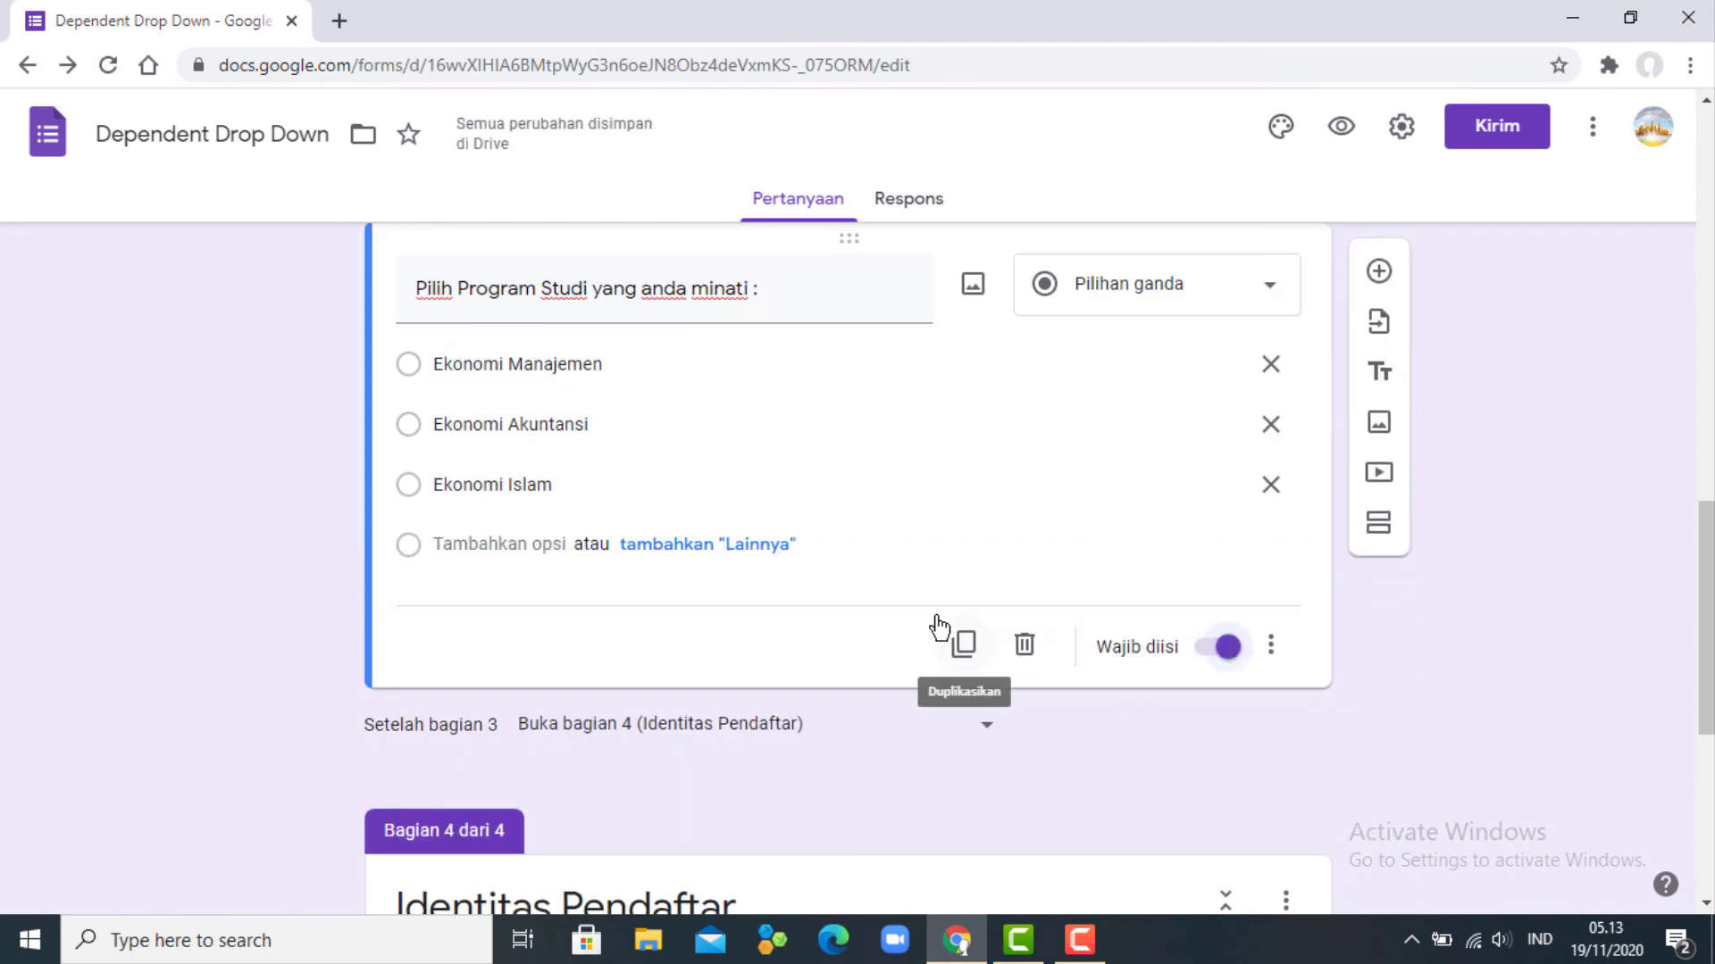
scroll(936, 616, "up", 3)
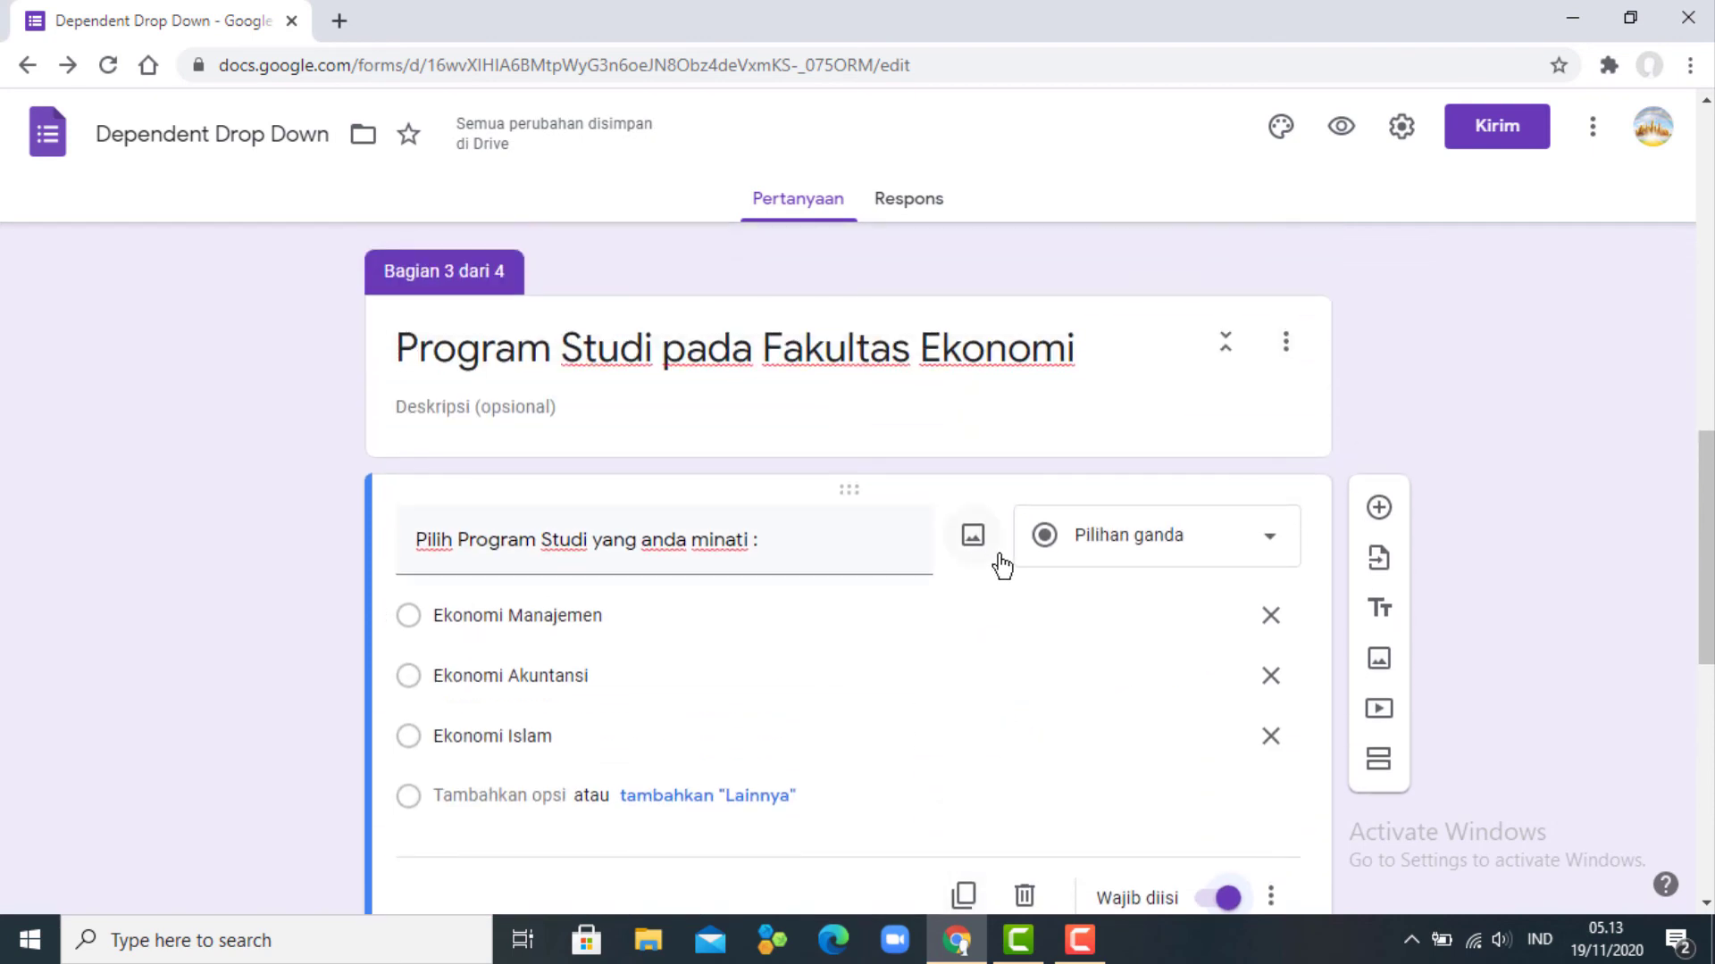
scroll(1038, 509, "up", 4)
left_click(1079, 442)
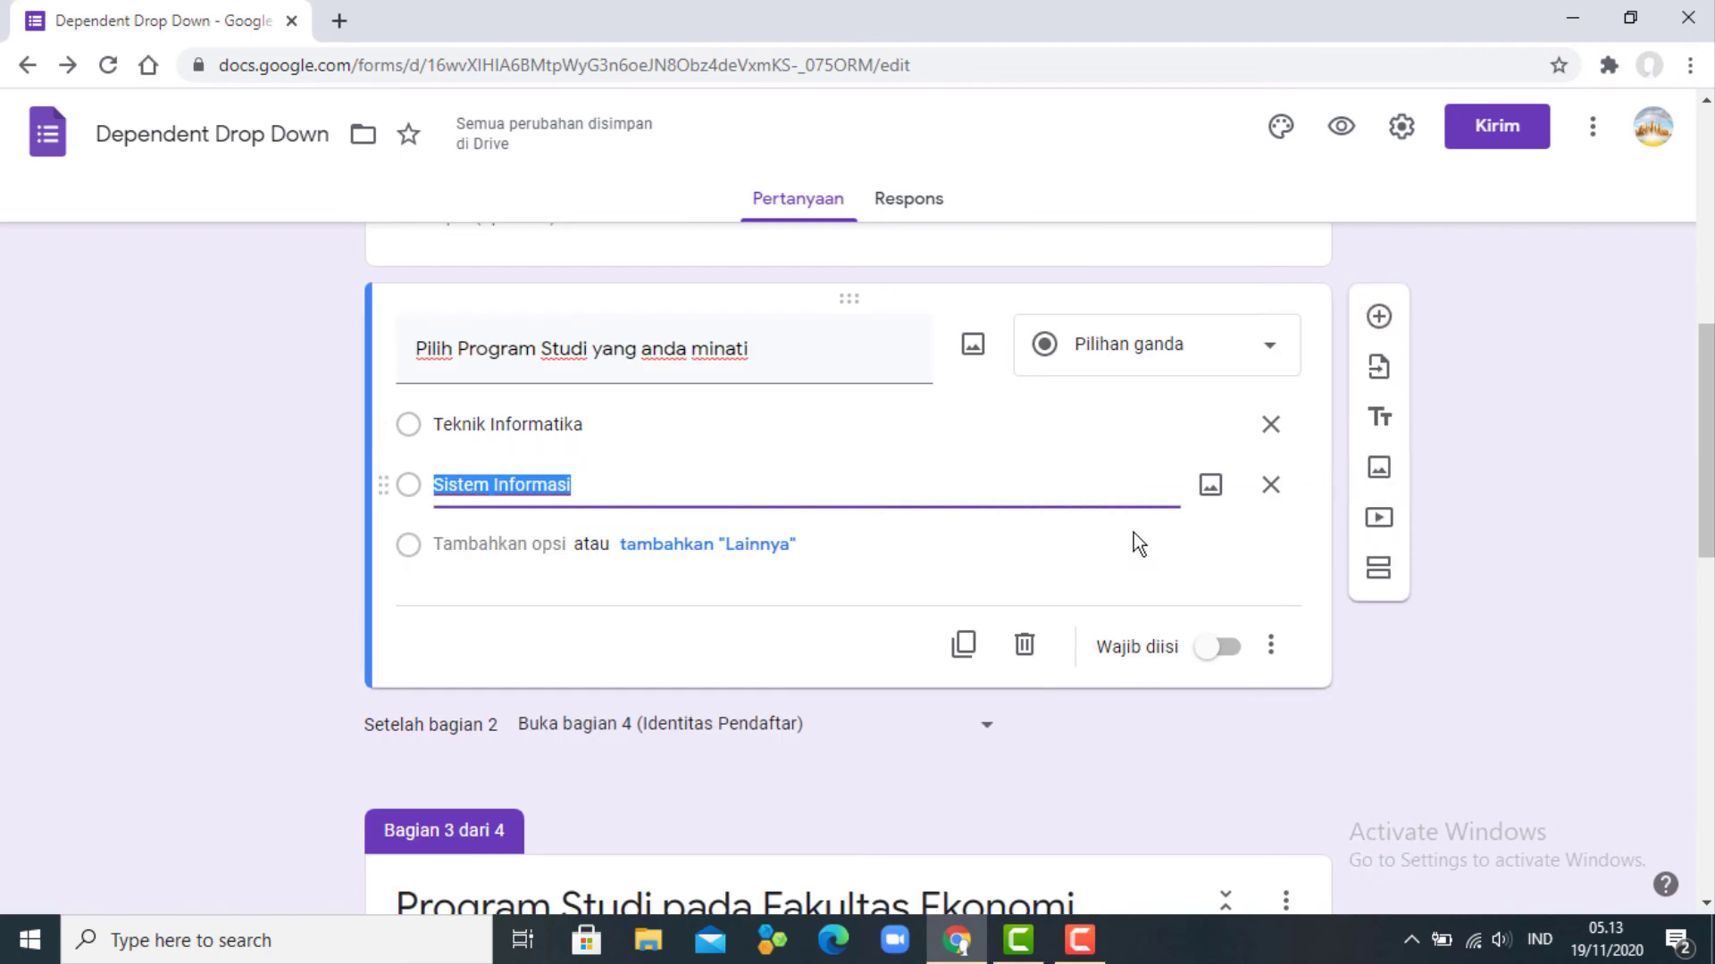
left_click(1227, 647)
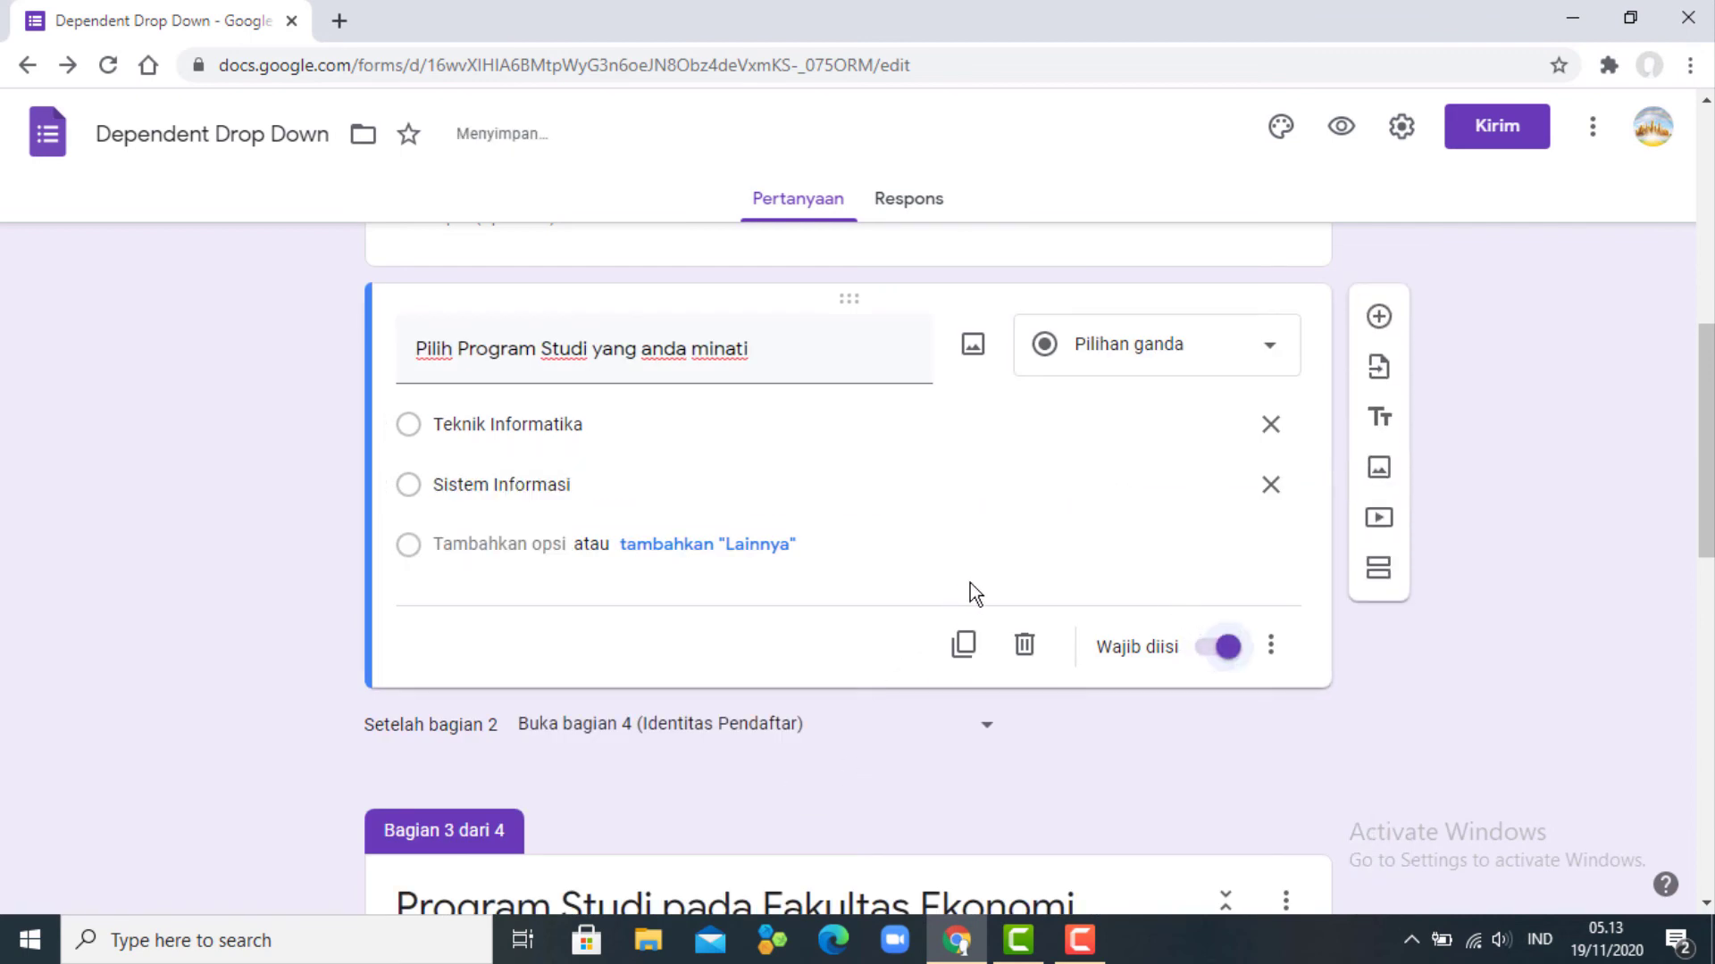
scroll(972, 582, "up", 2)
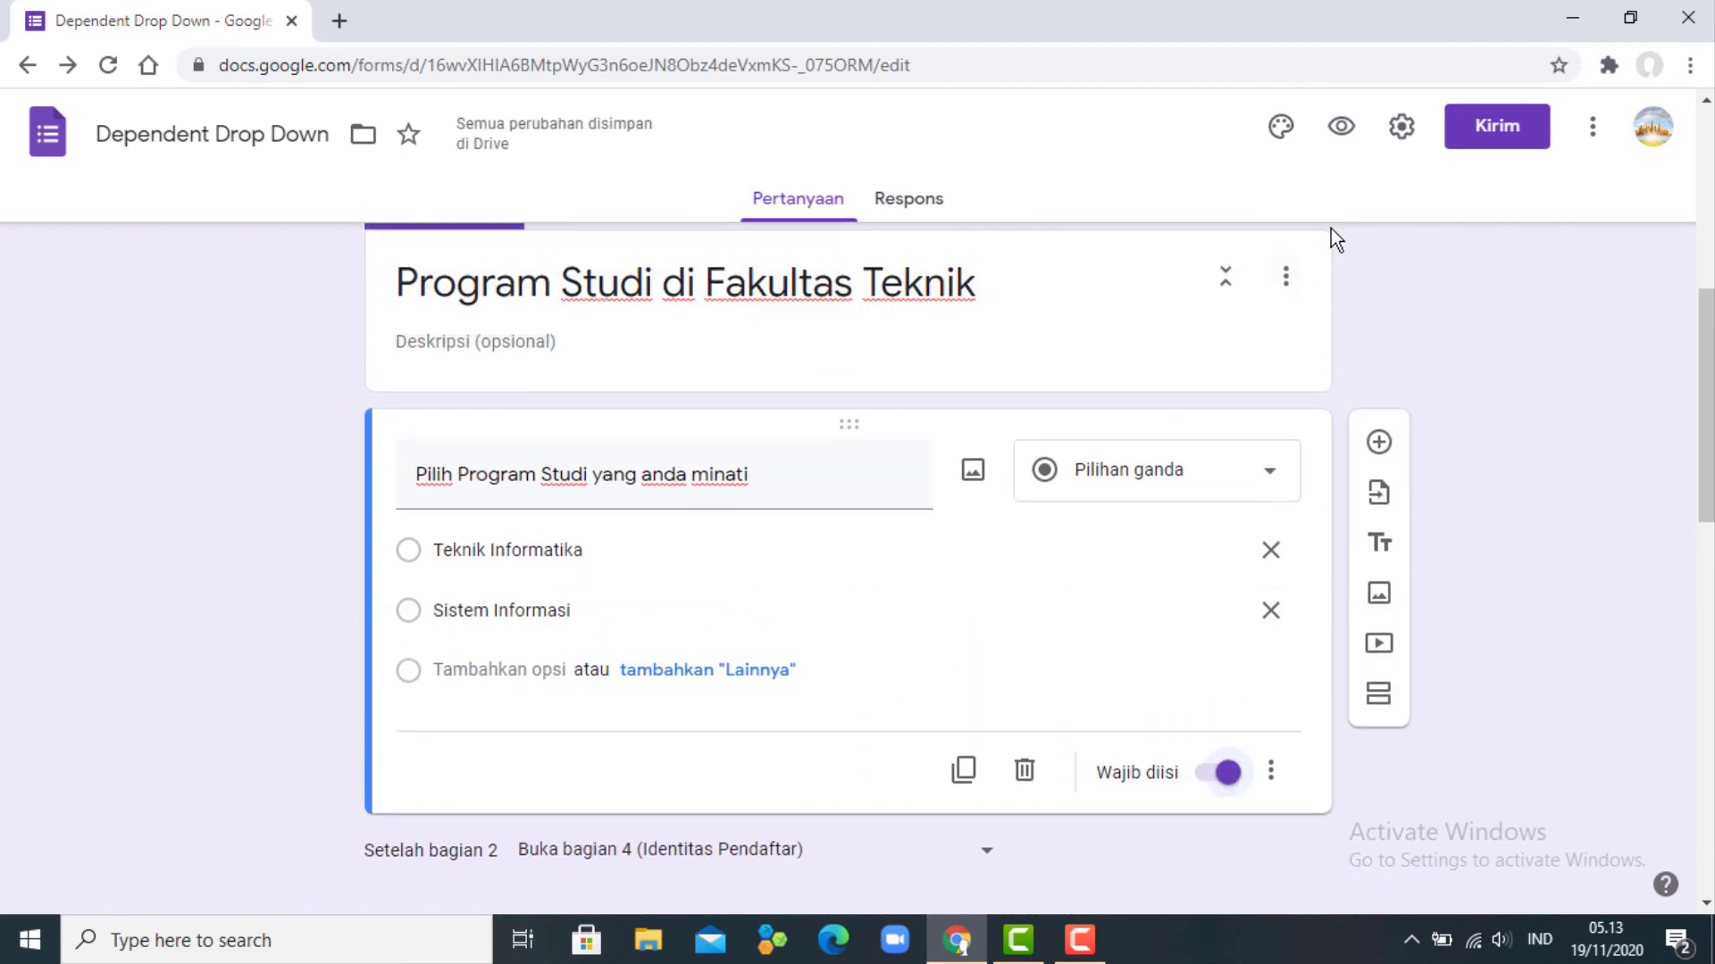
- In a preview, choose Fakultas Teknik, then Teknik Informatika, and continue to the identity page
left_click(1342, 132)
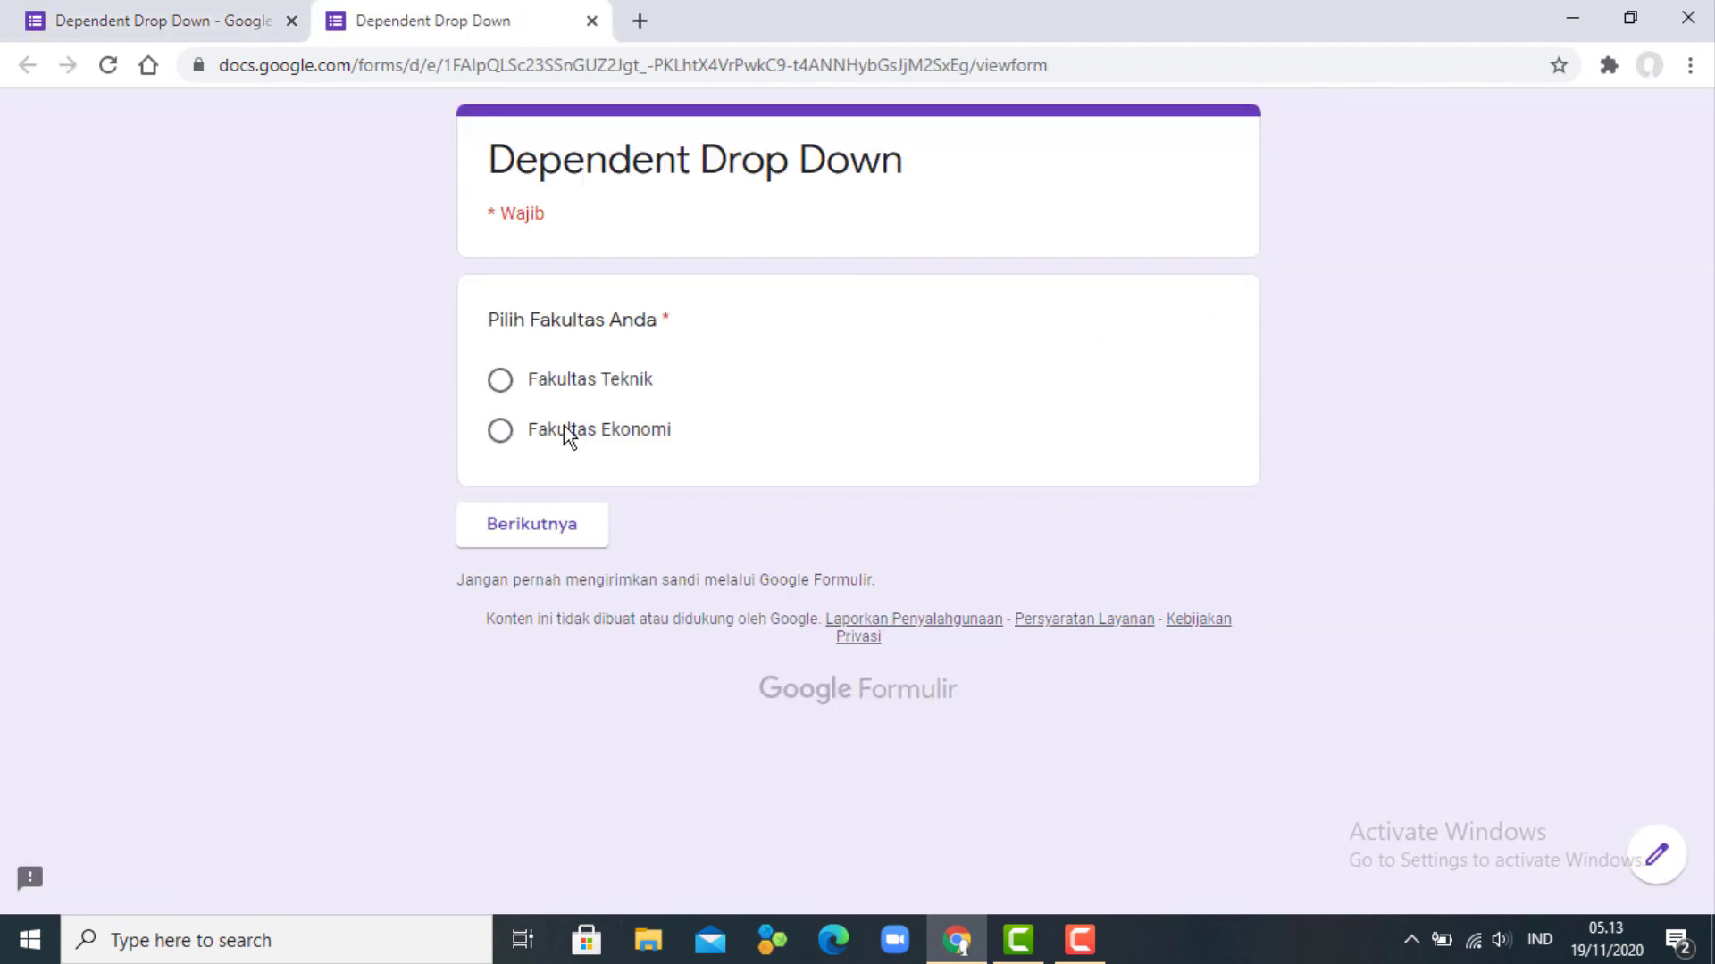
left_click(597, 379)
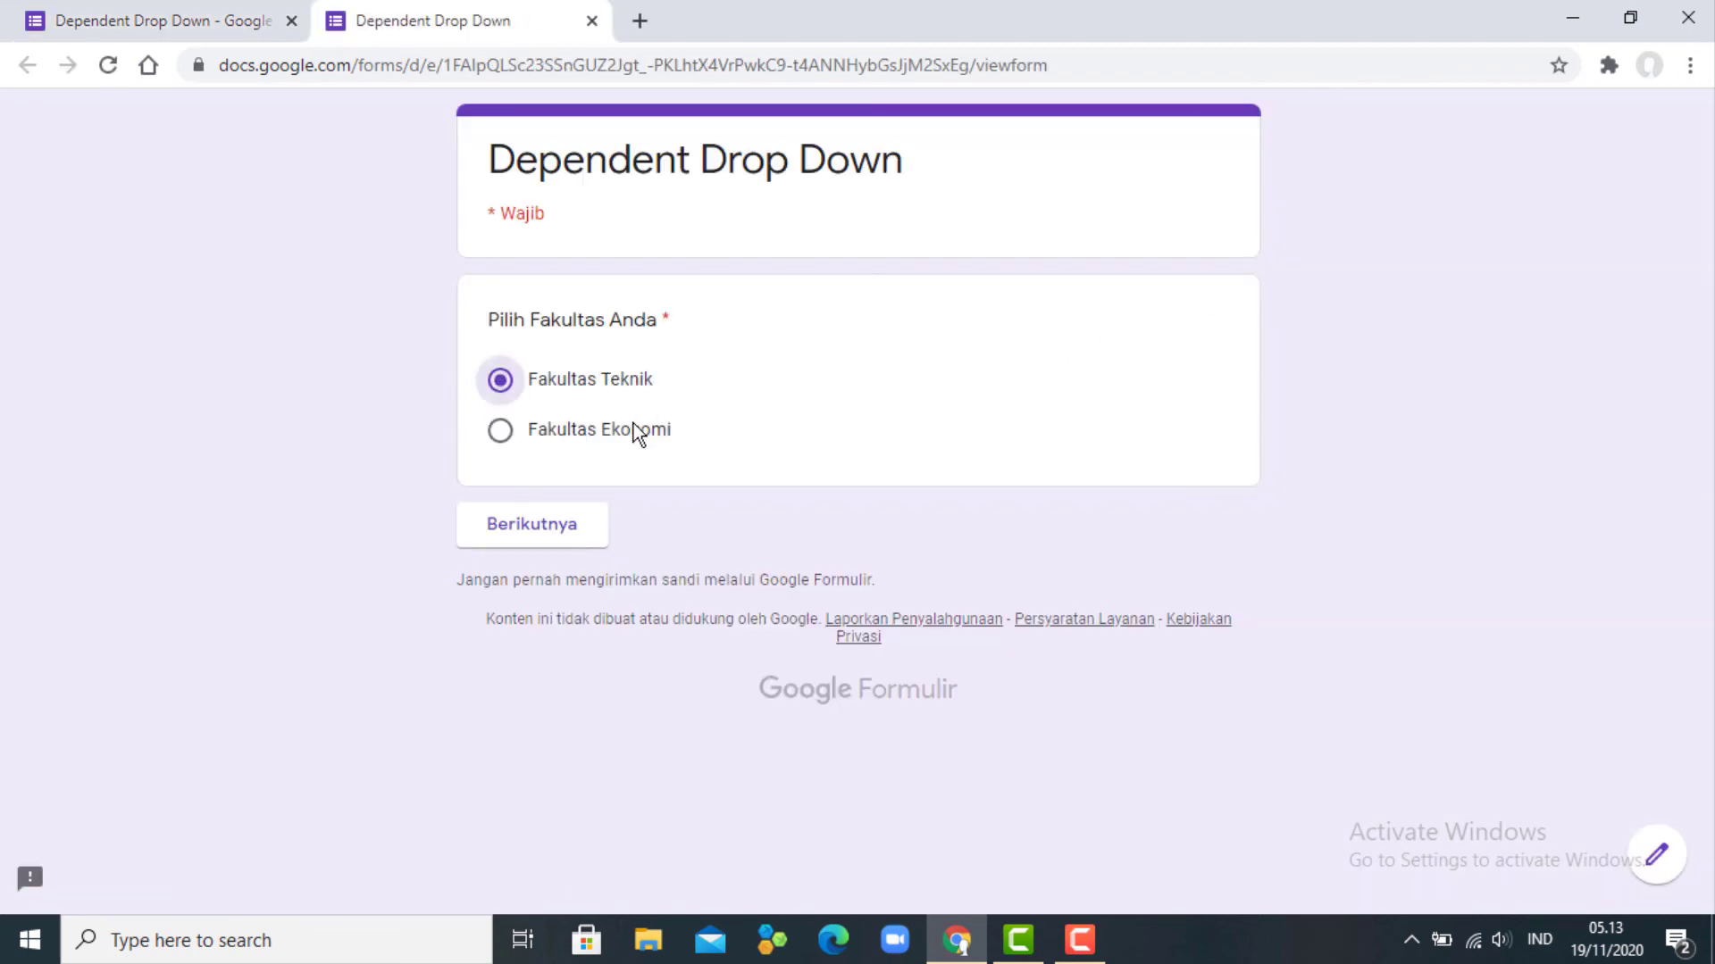
left_click(555, 532)
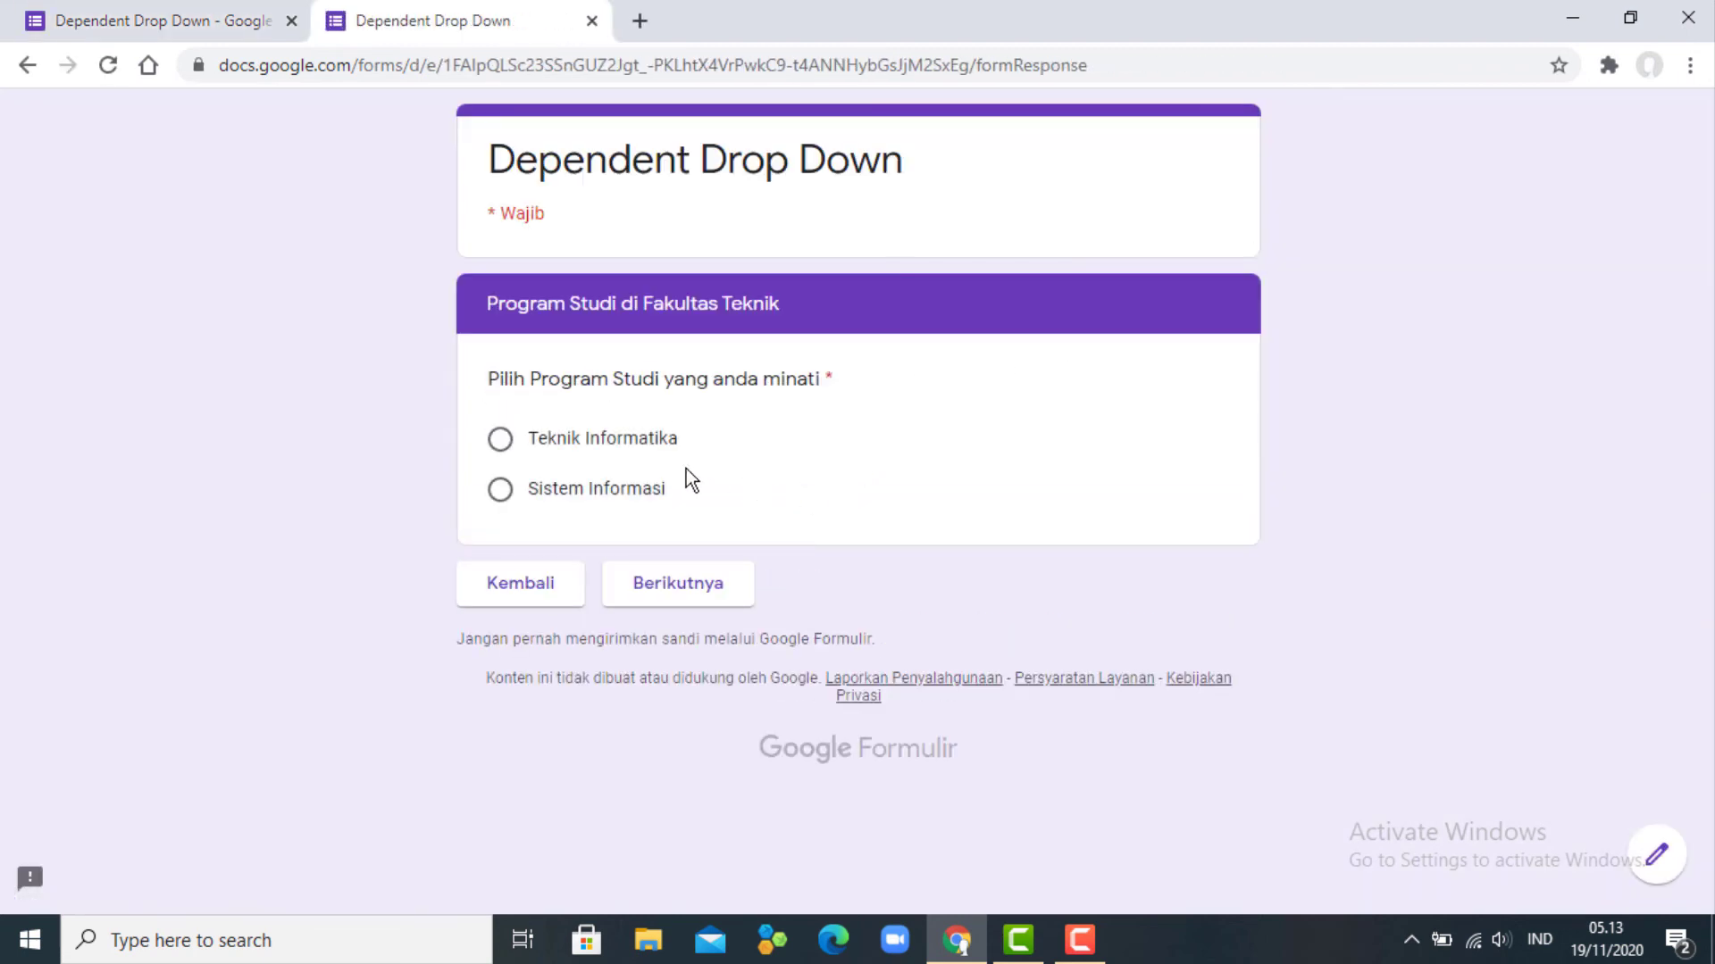
left_click(636, 445)
left_click(710, 589)
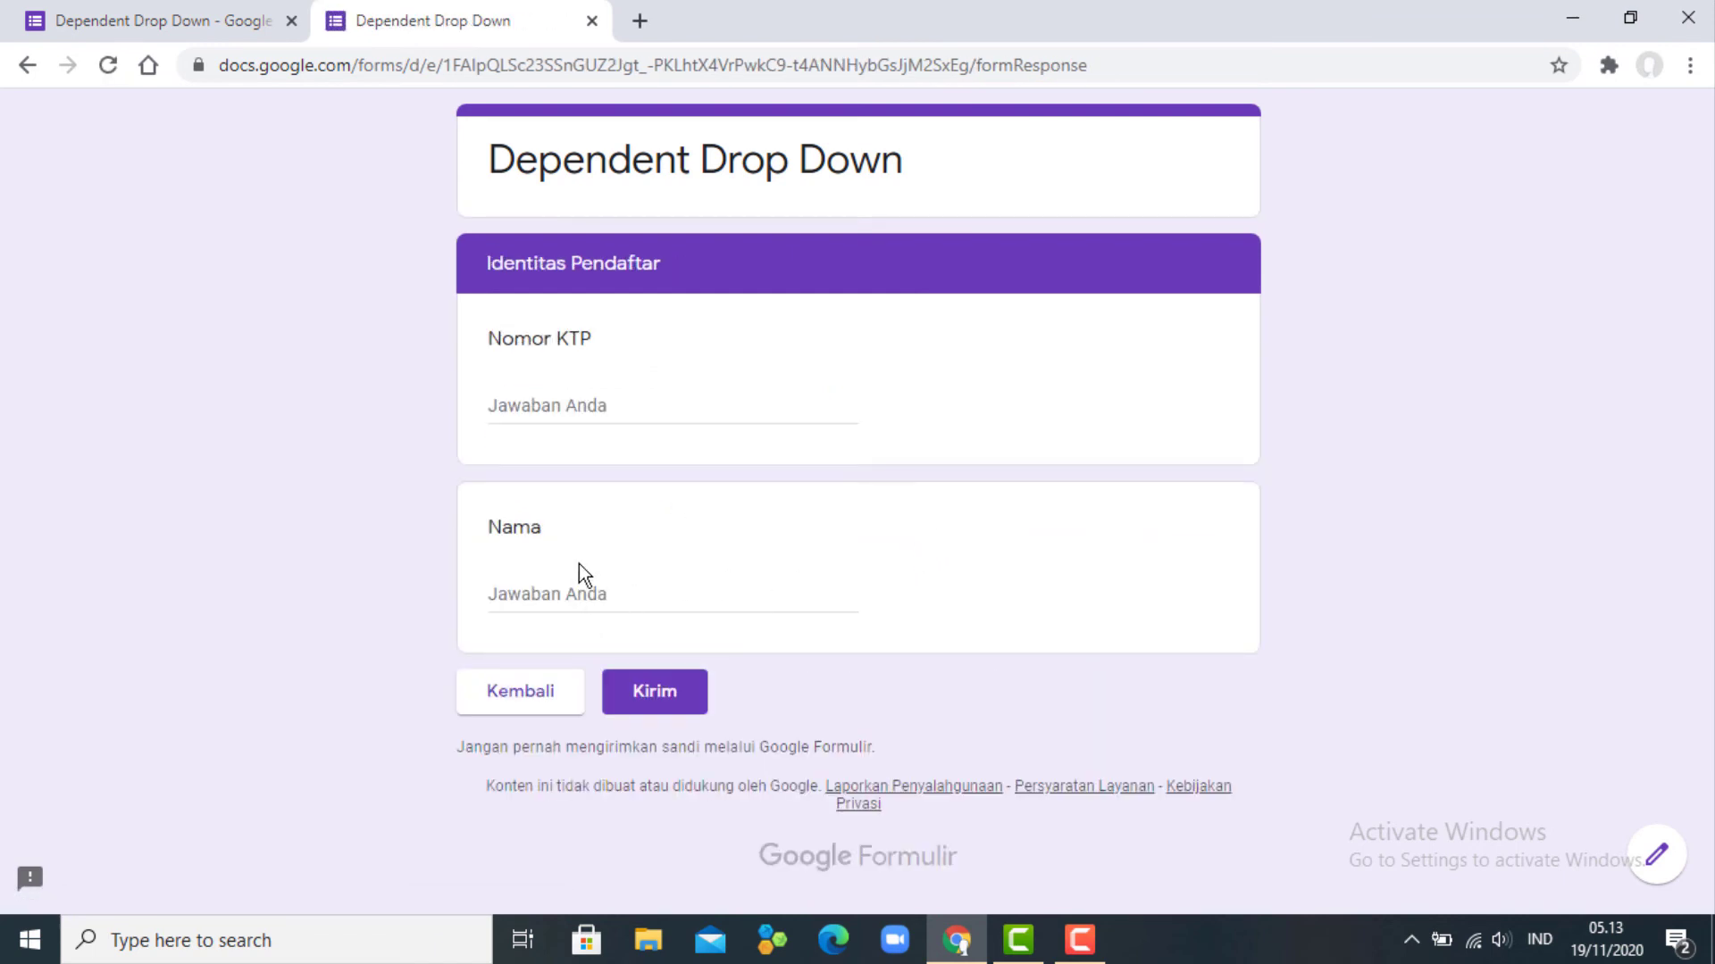
- Enter a test ID number for Nomor KTP and a name for Nama, then submit
left_click(604, 398)
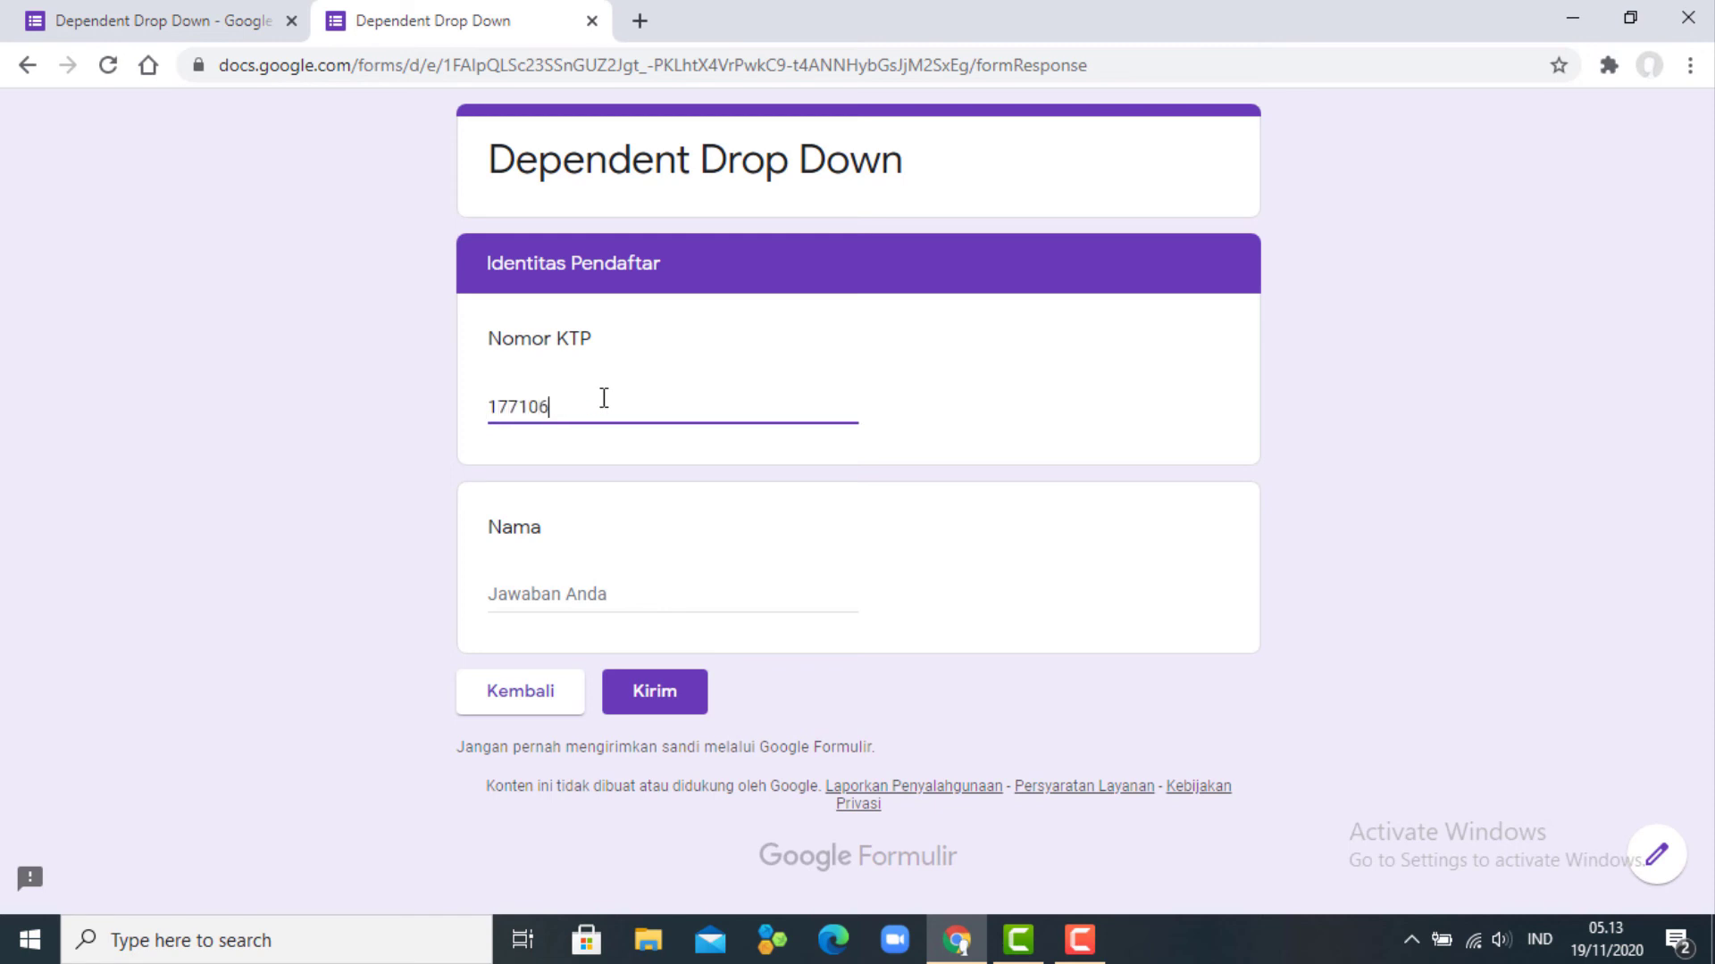
left_click(529, 588)
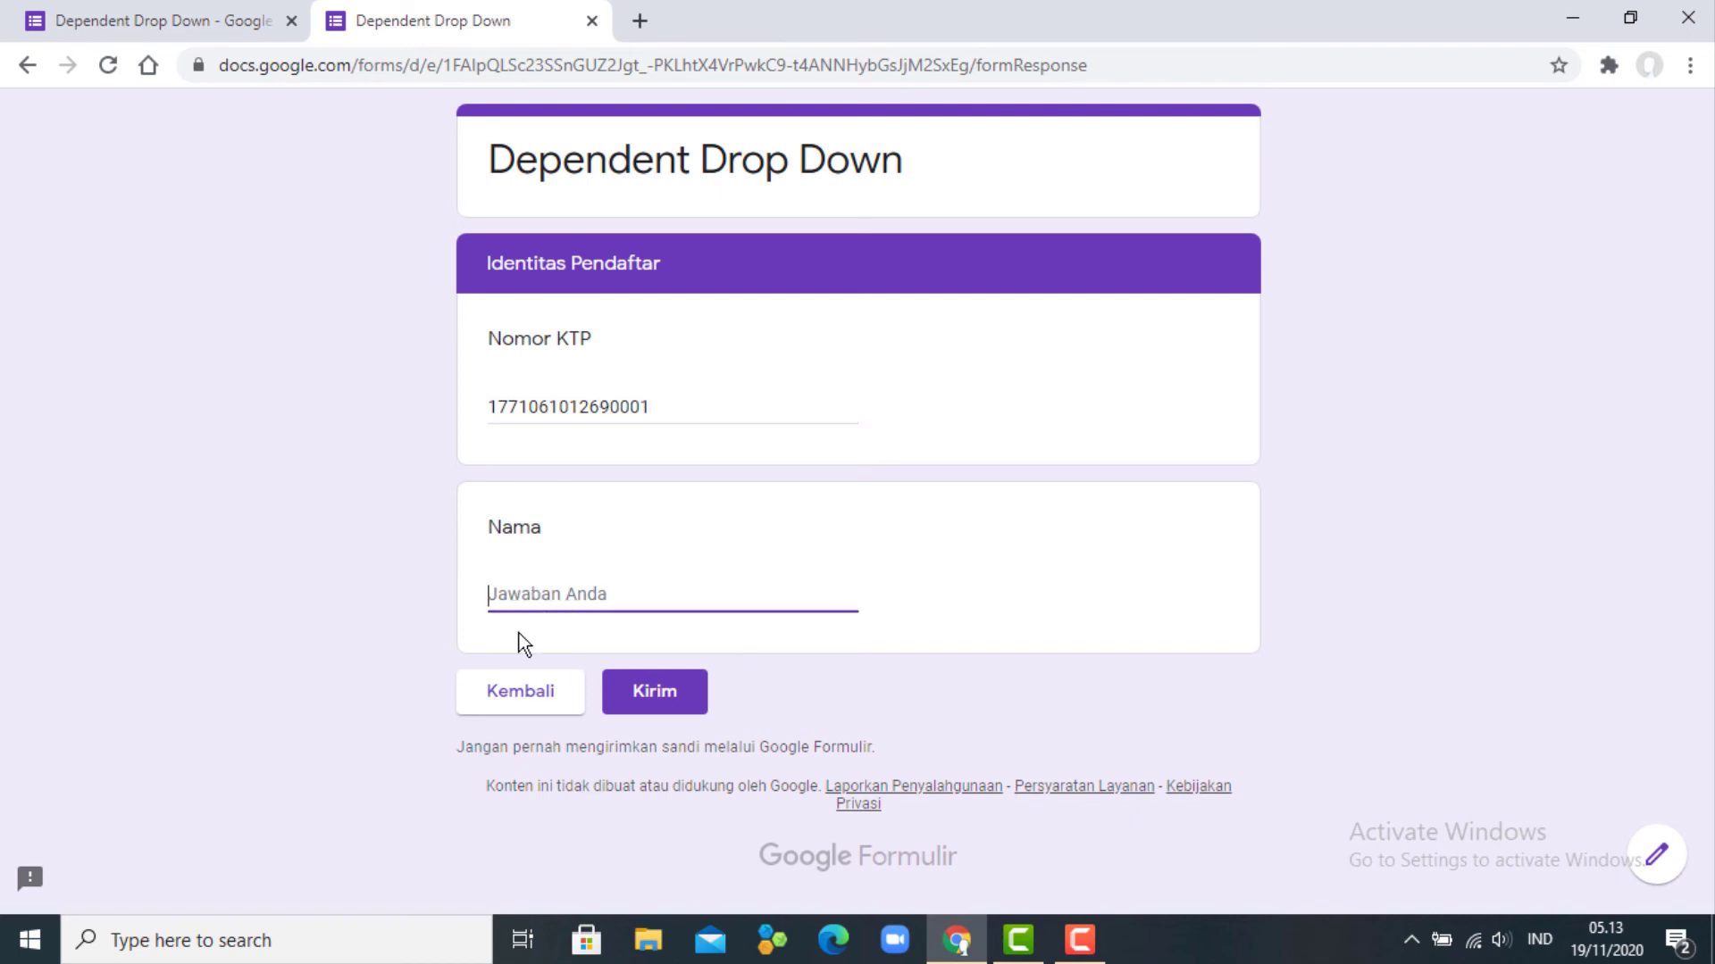
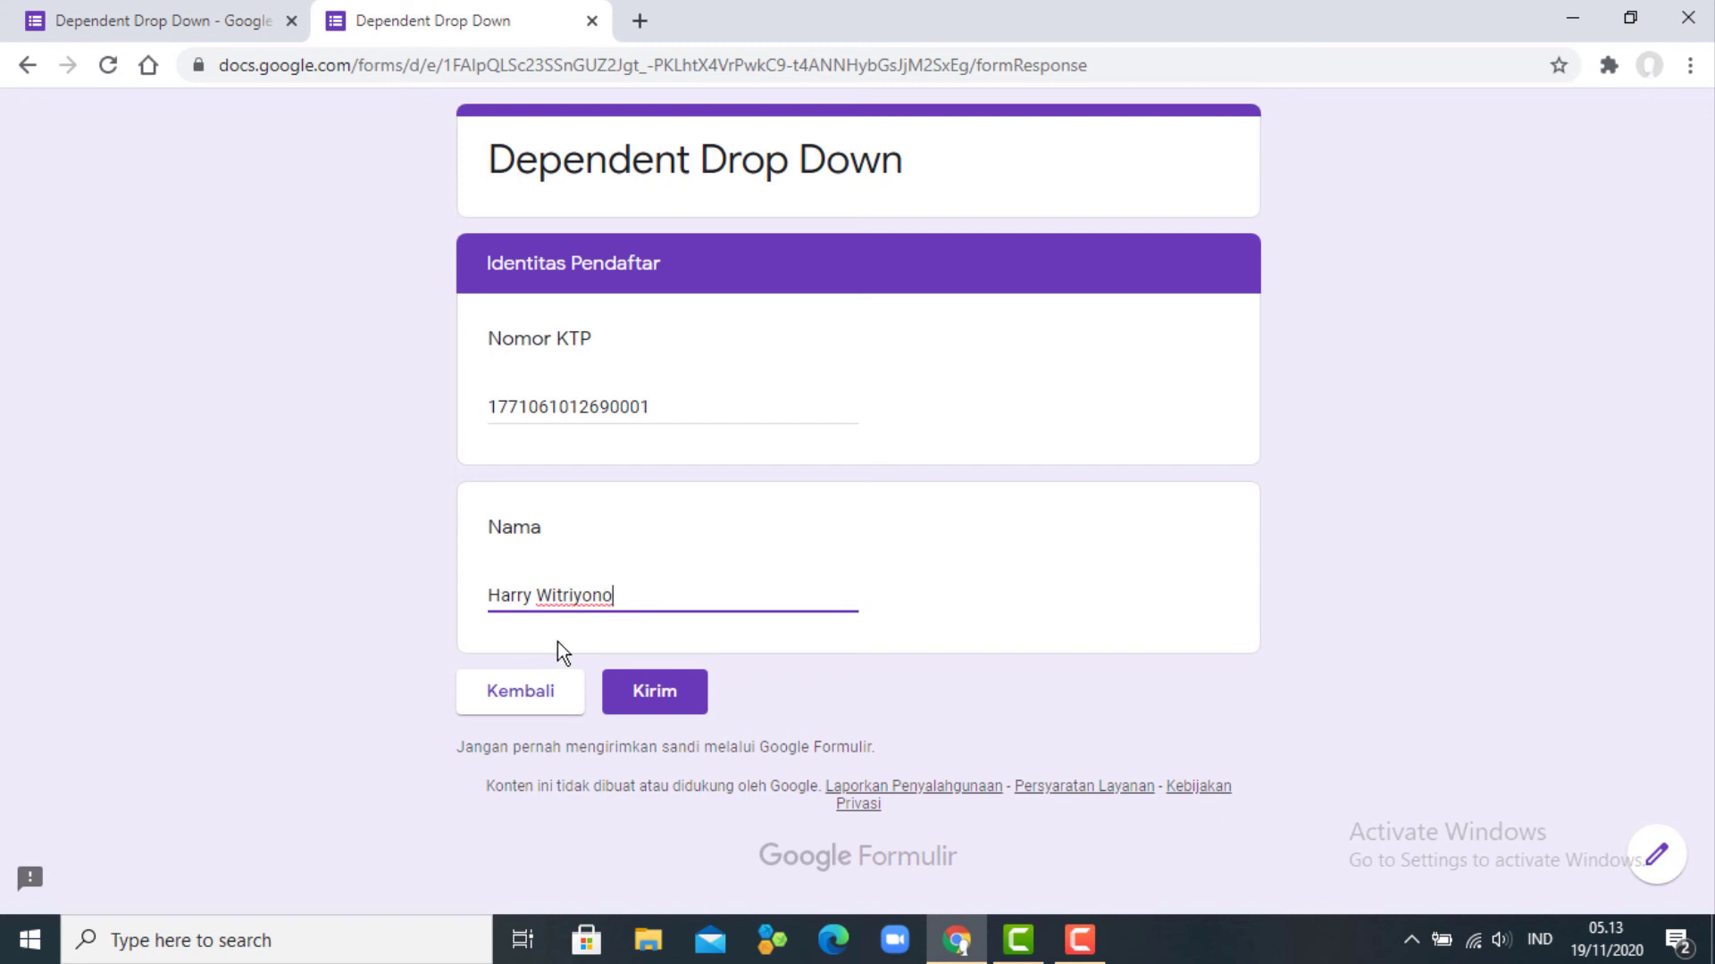
left_click(652, 701)
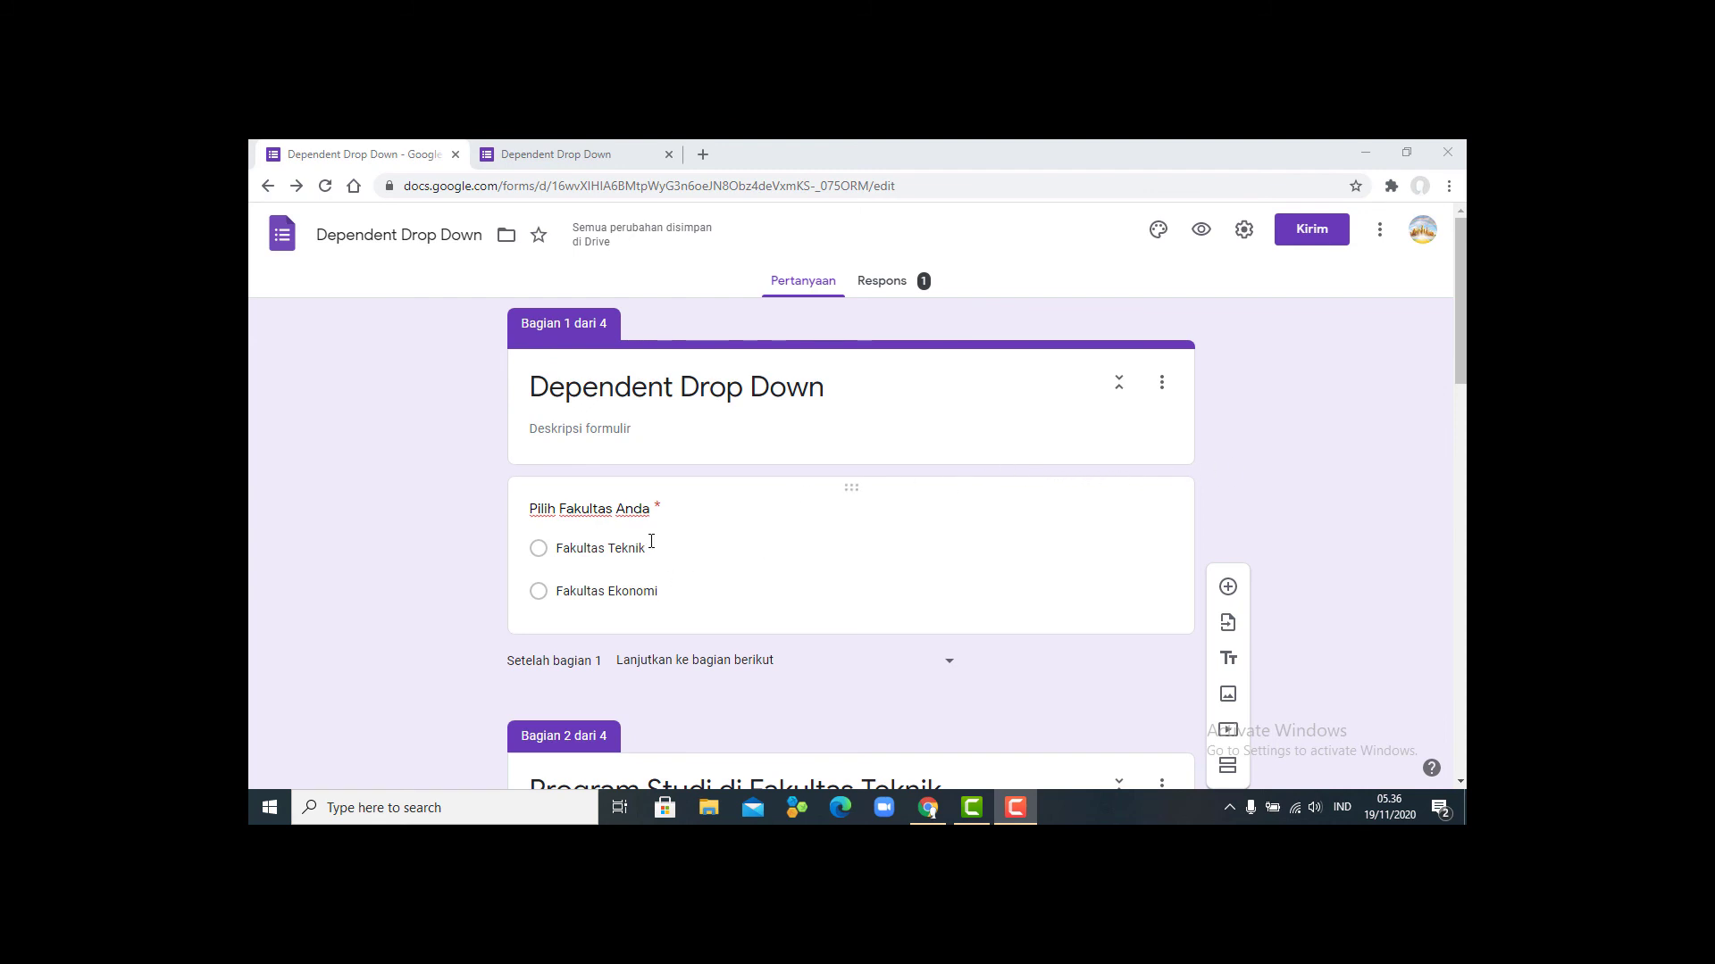
- Change the faculty question to a Drop-down question
left_click(698, 547)
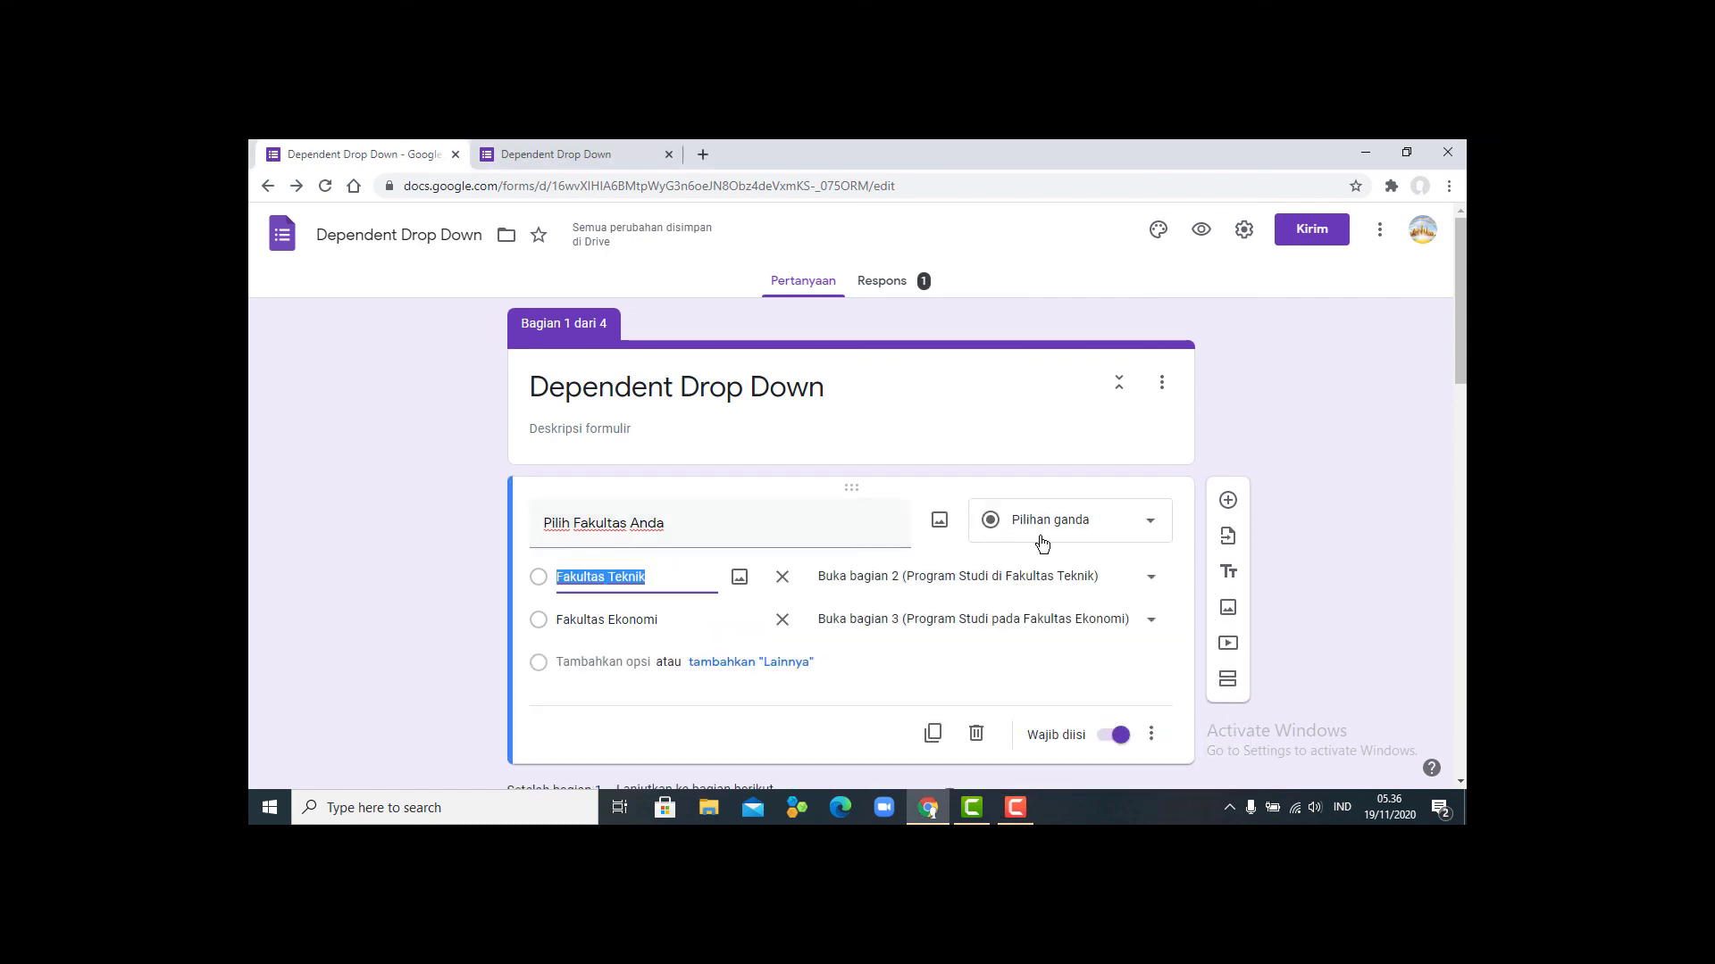
left_click(1150, 529)
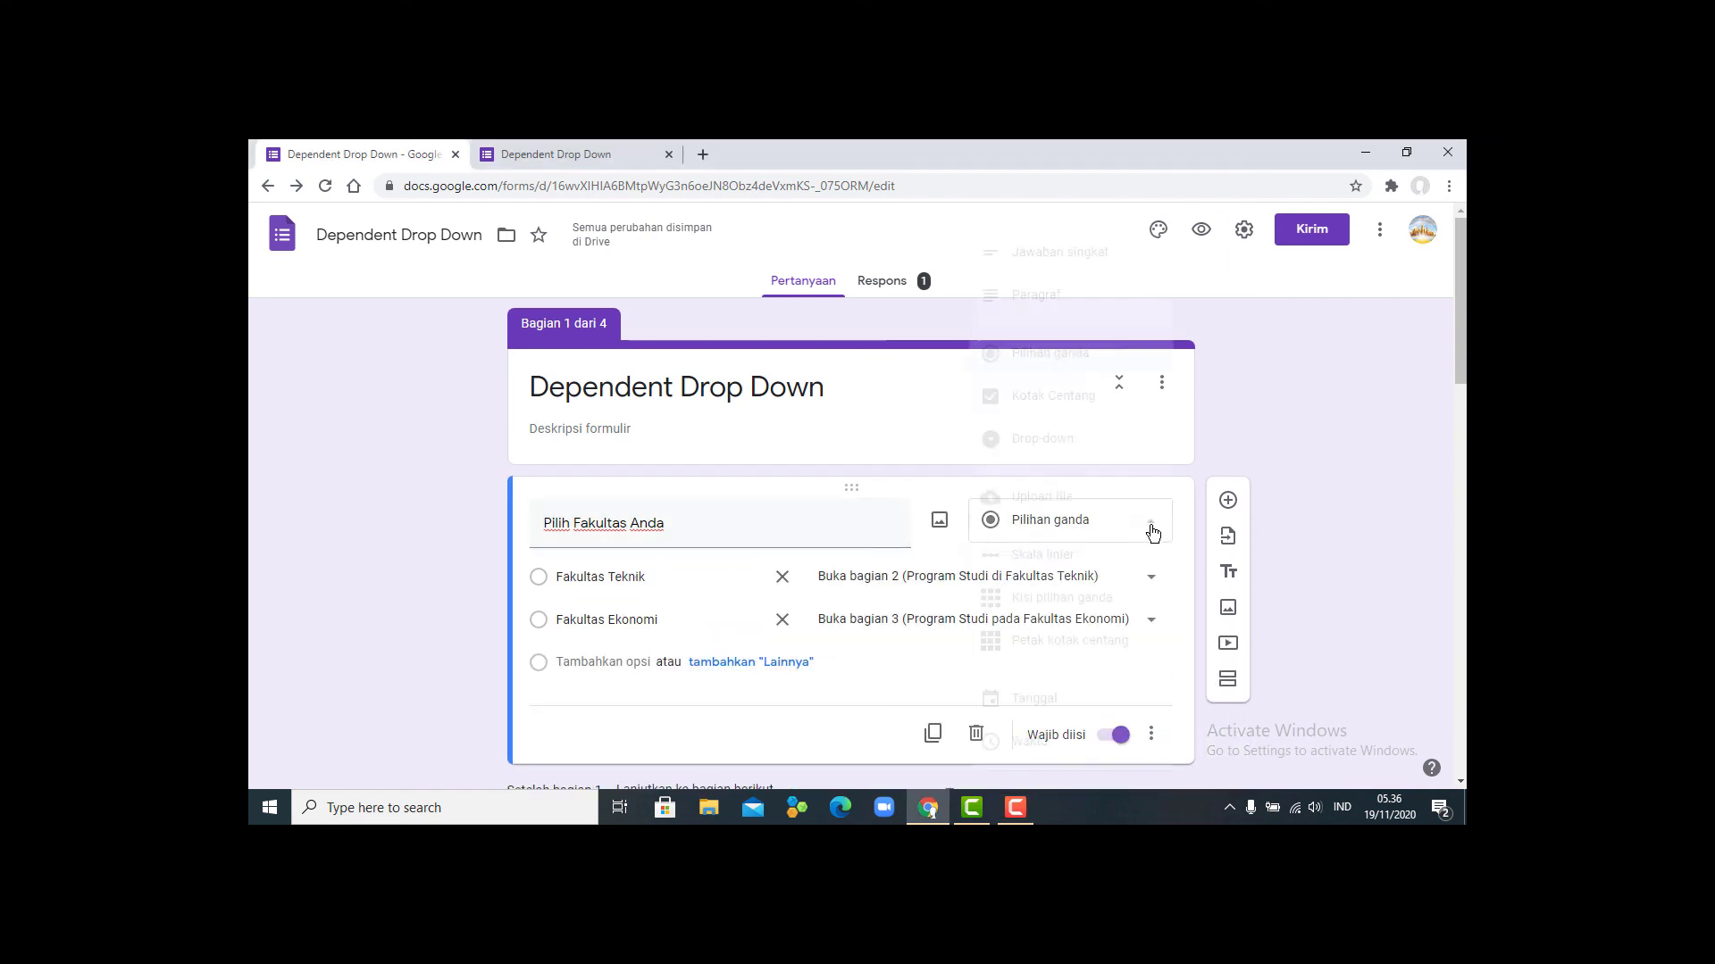
left_click(1071, 440)
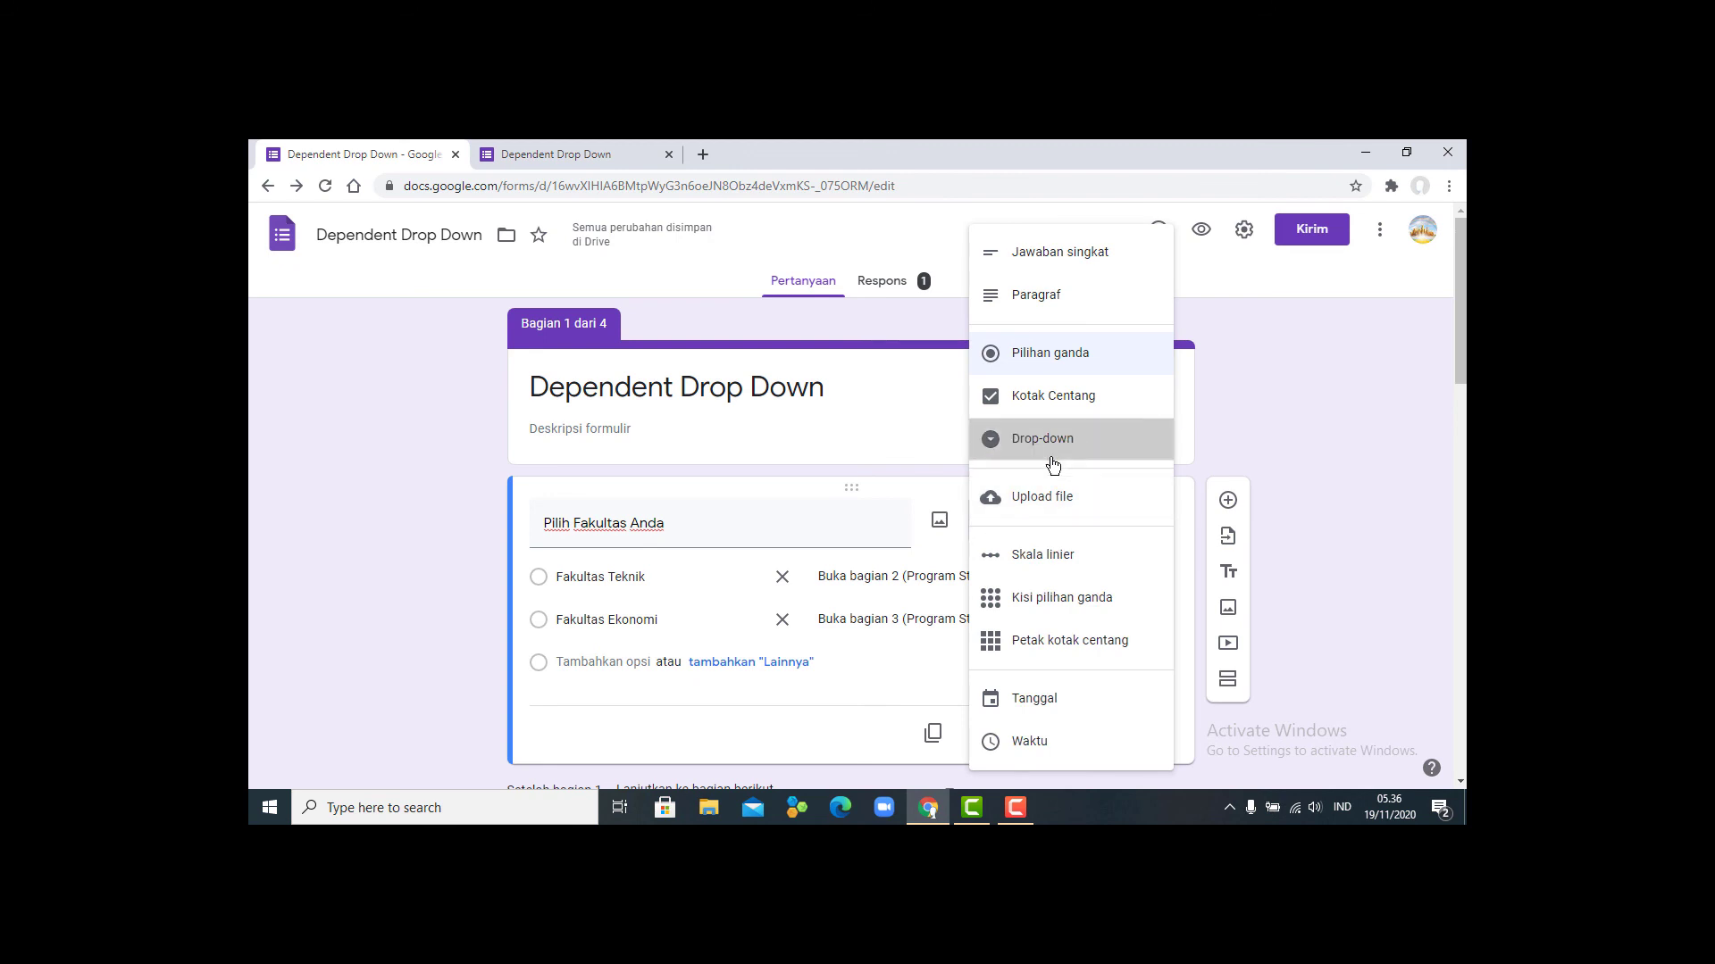
- Change the Teknik study-program question to a Drop-down question
scroll(930, 565, "down", 3)
scroll(929, 559, "down", 1)
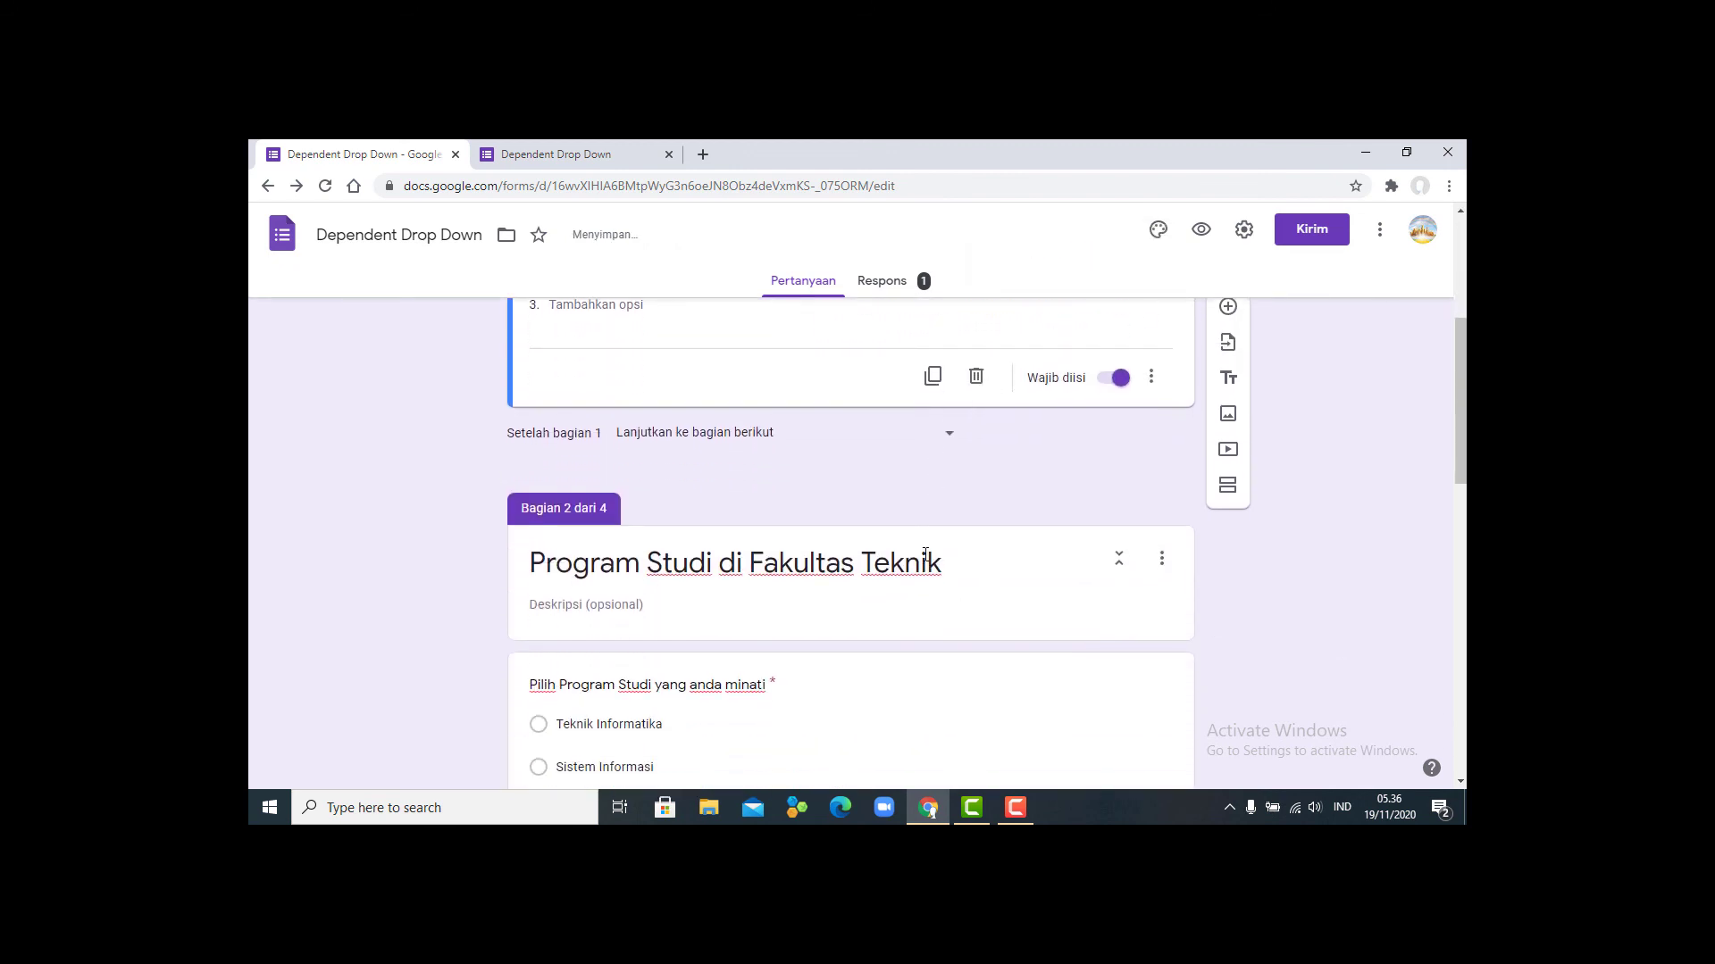
scroll(928, 620, "down", 2)
left_click(957, 553)
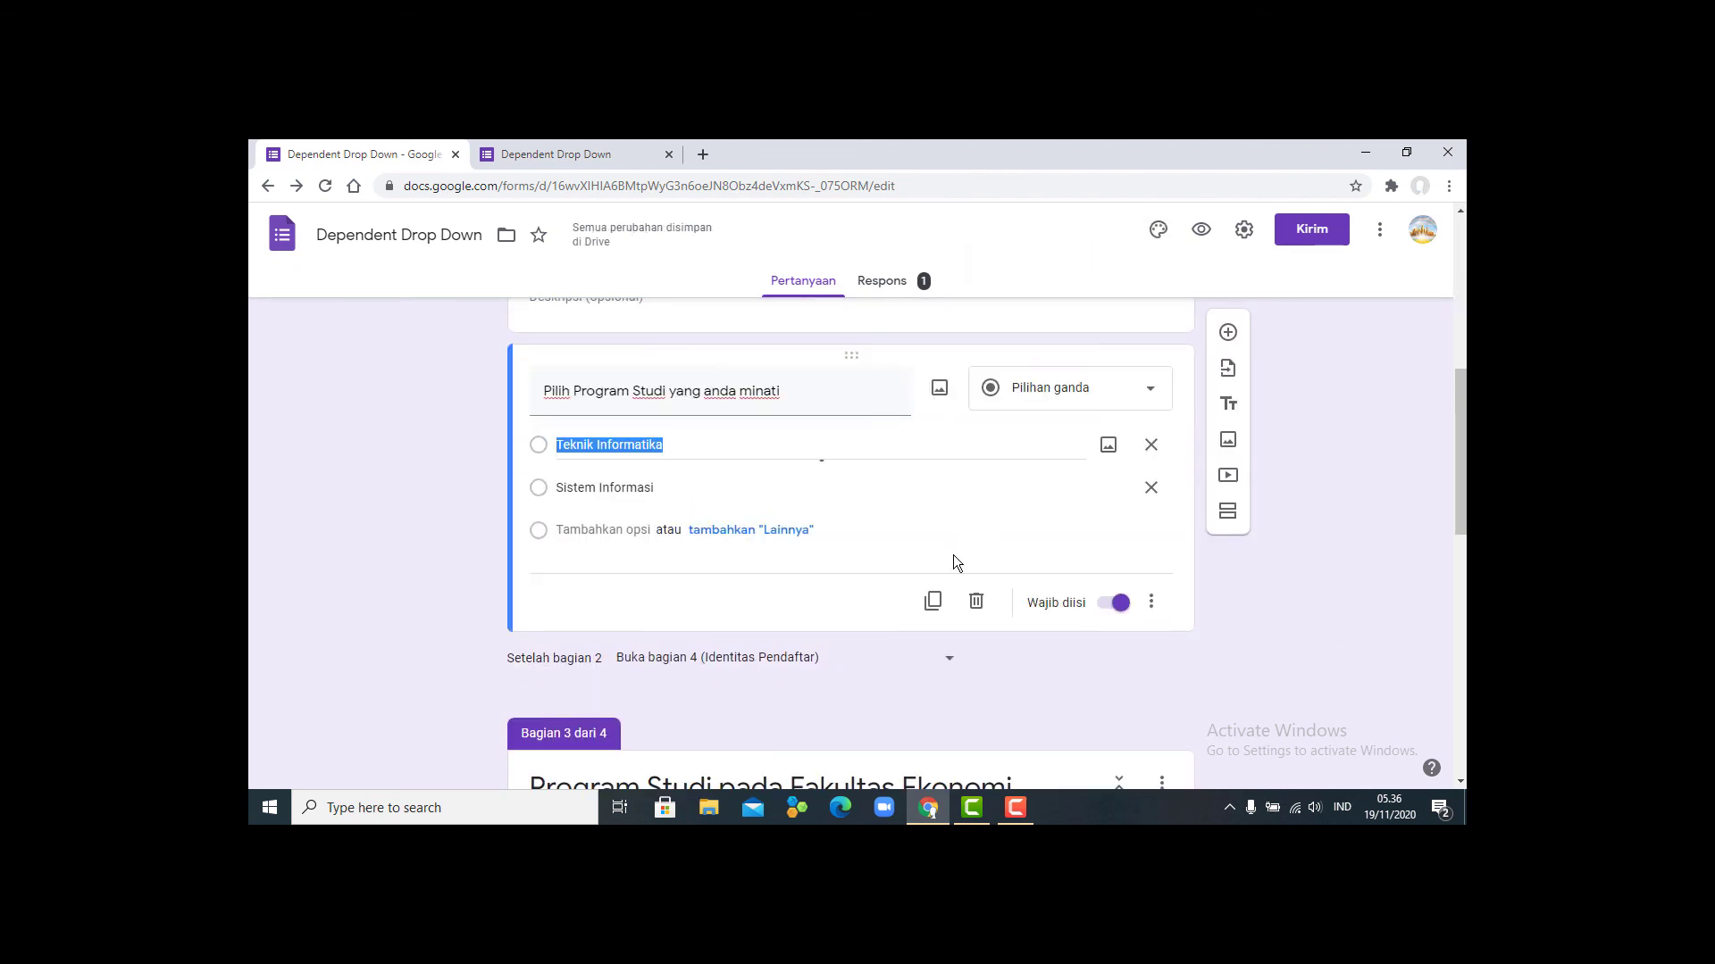
left_click(1159, 396)
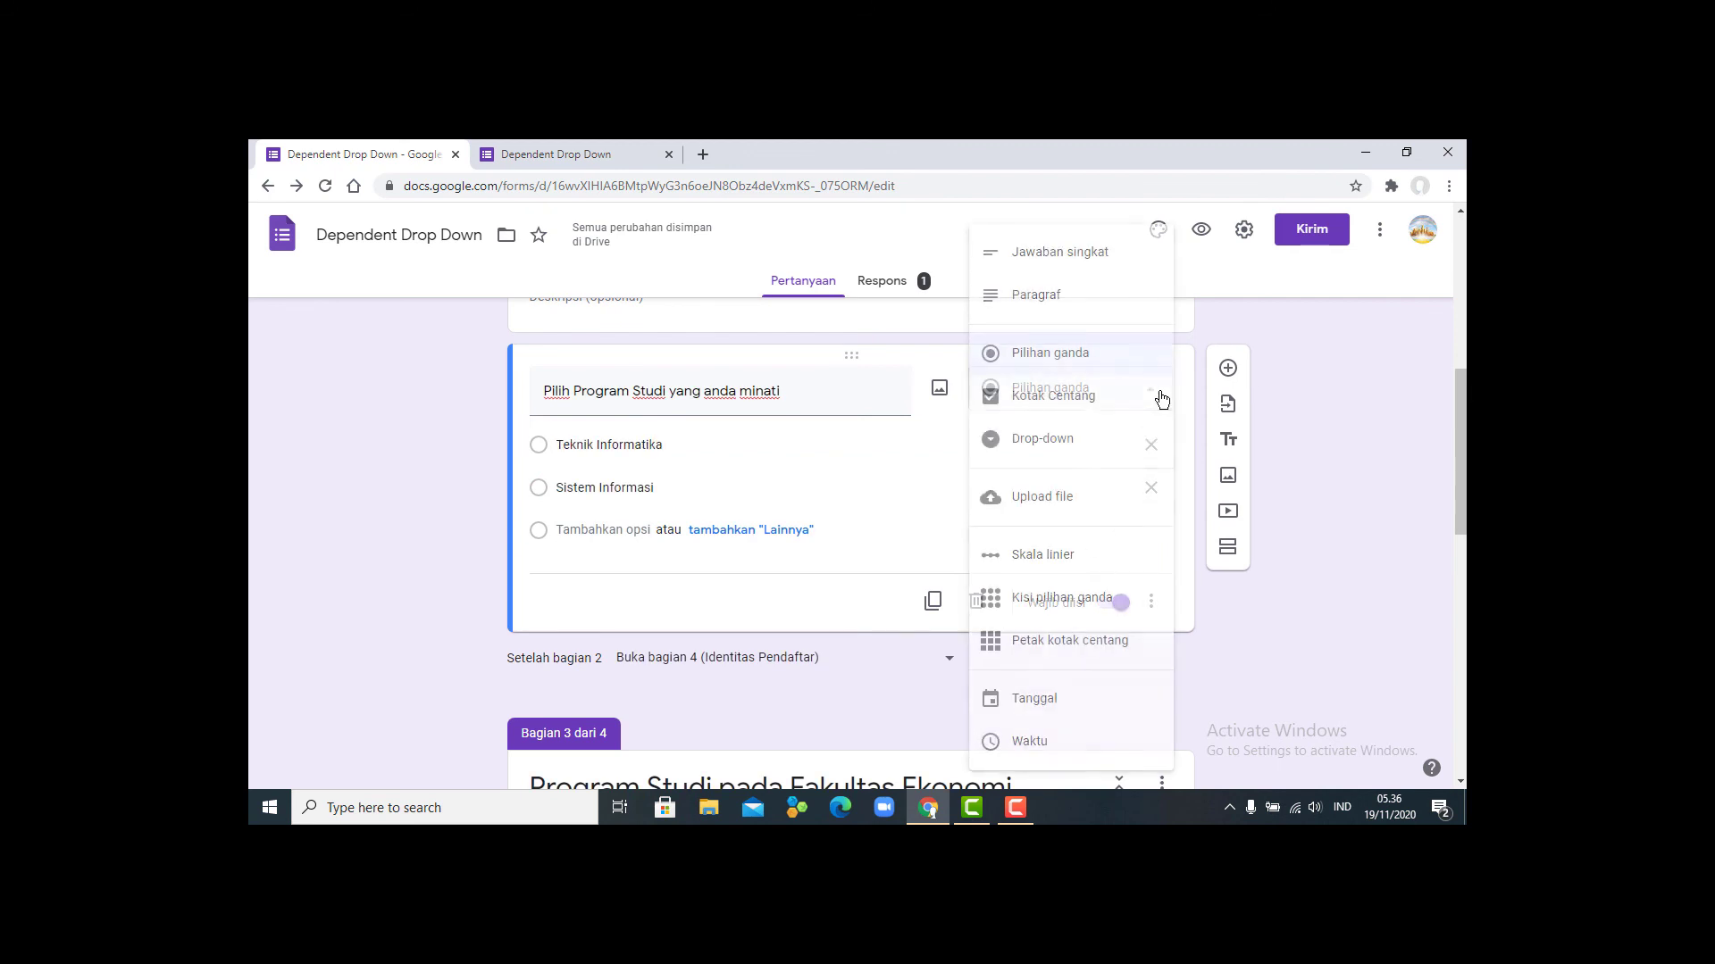
left_click(1069, 453)
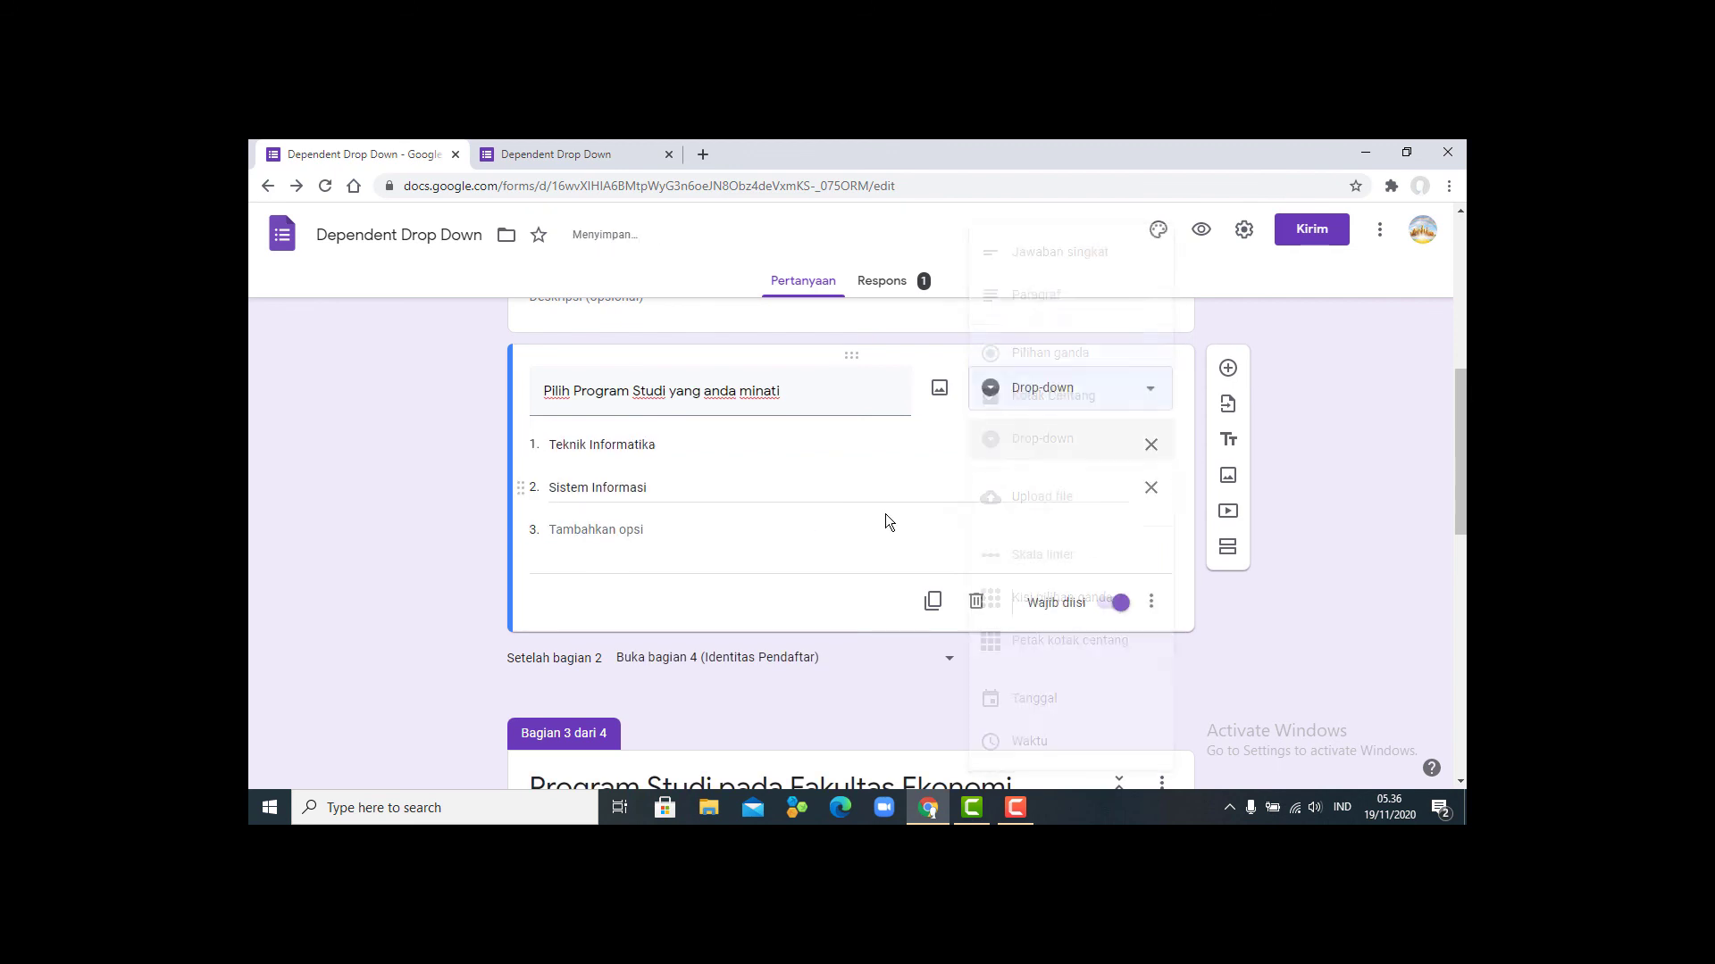
- Change the Ekonomi study-program question to a Drop-down question
scroll(839, 539, "down", 2)
scroll(838, 538, "down", 3)
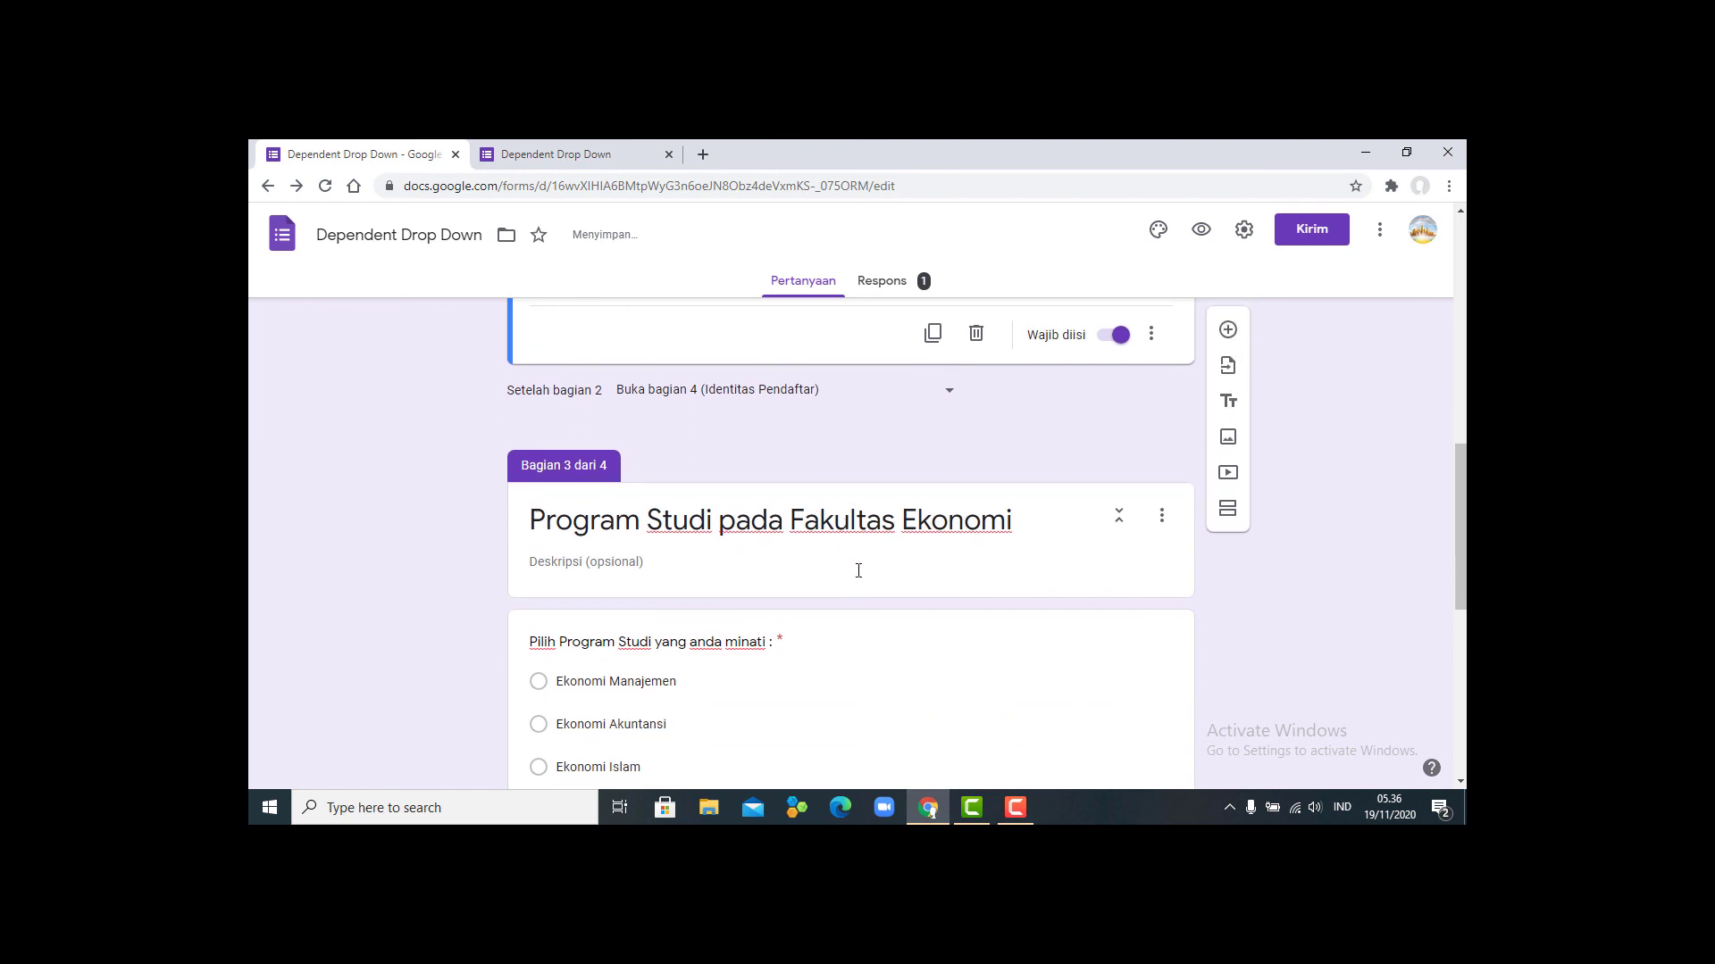
left_click(899, 507)
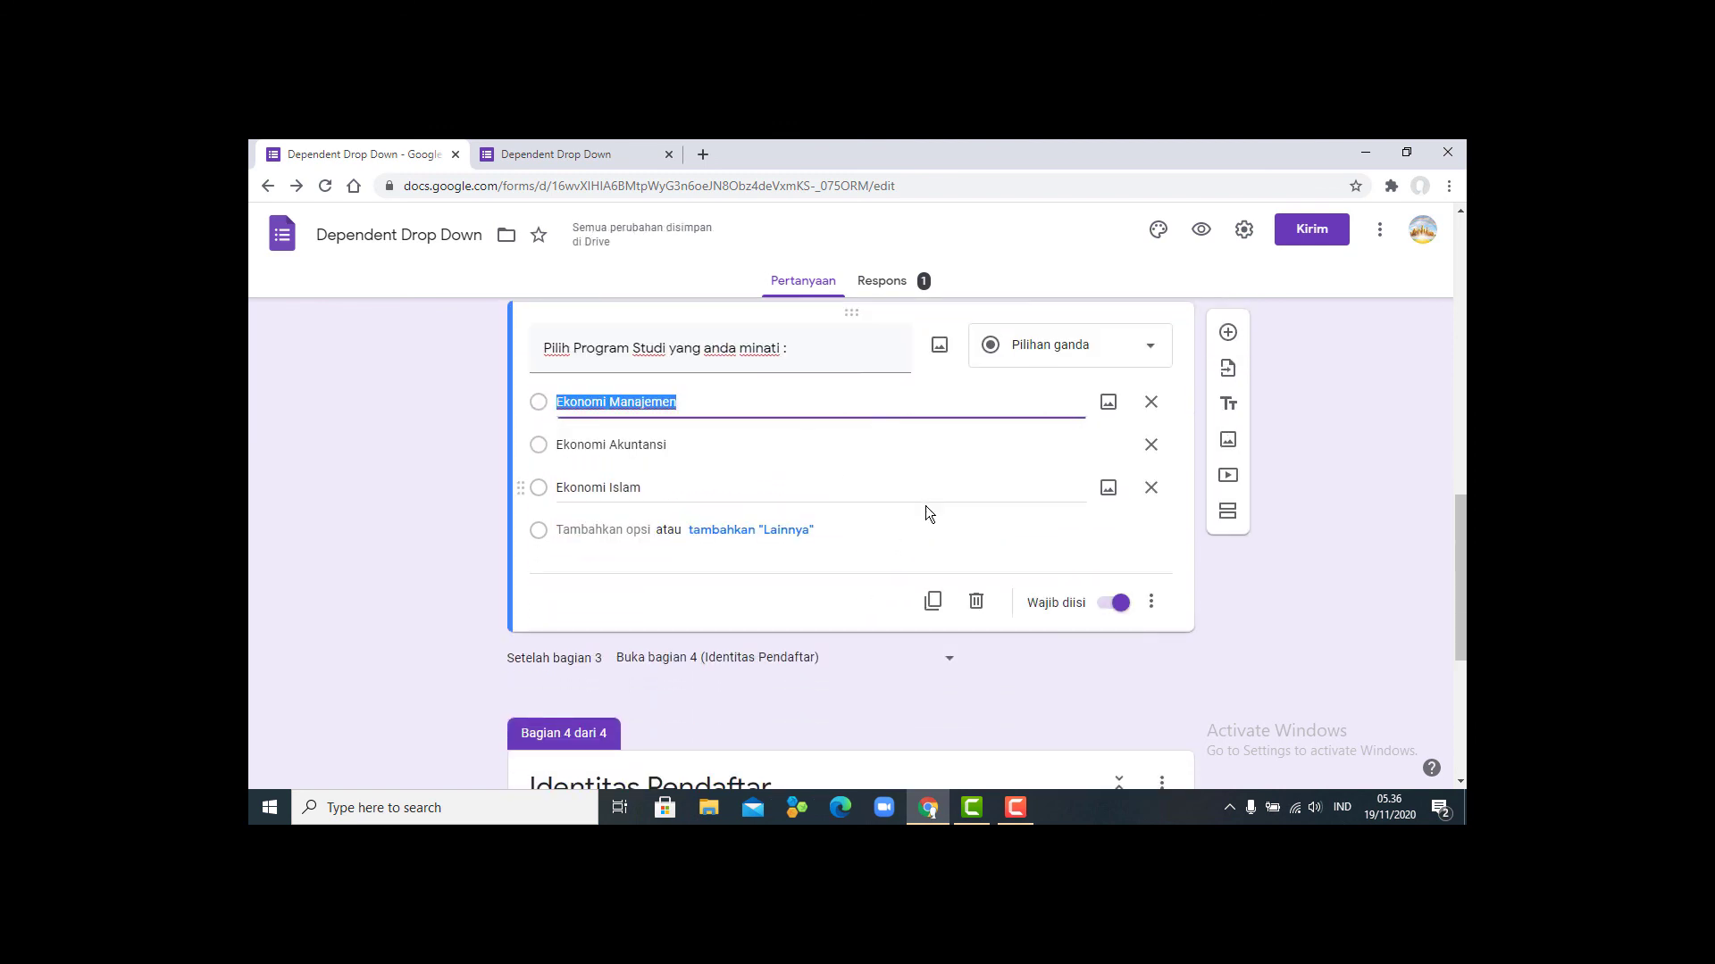
left_click(1150, 353)
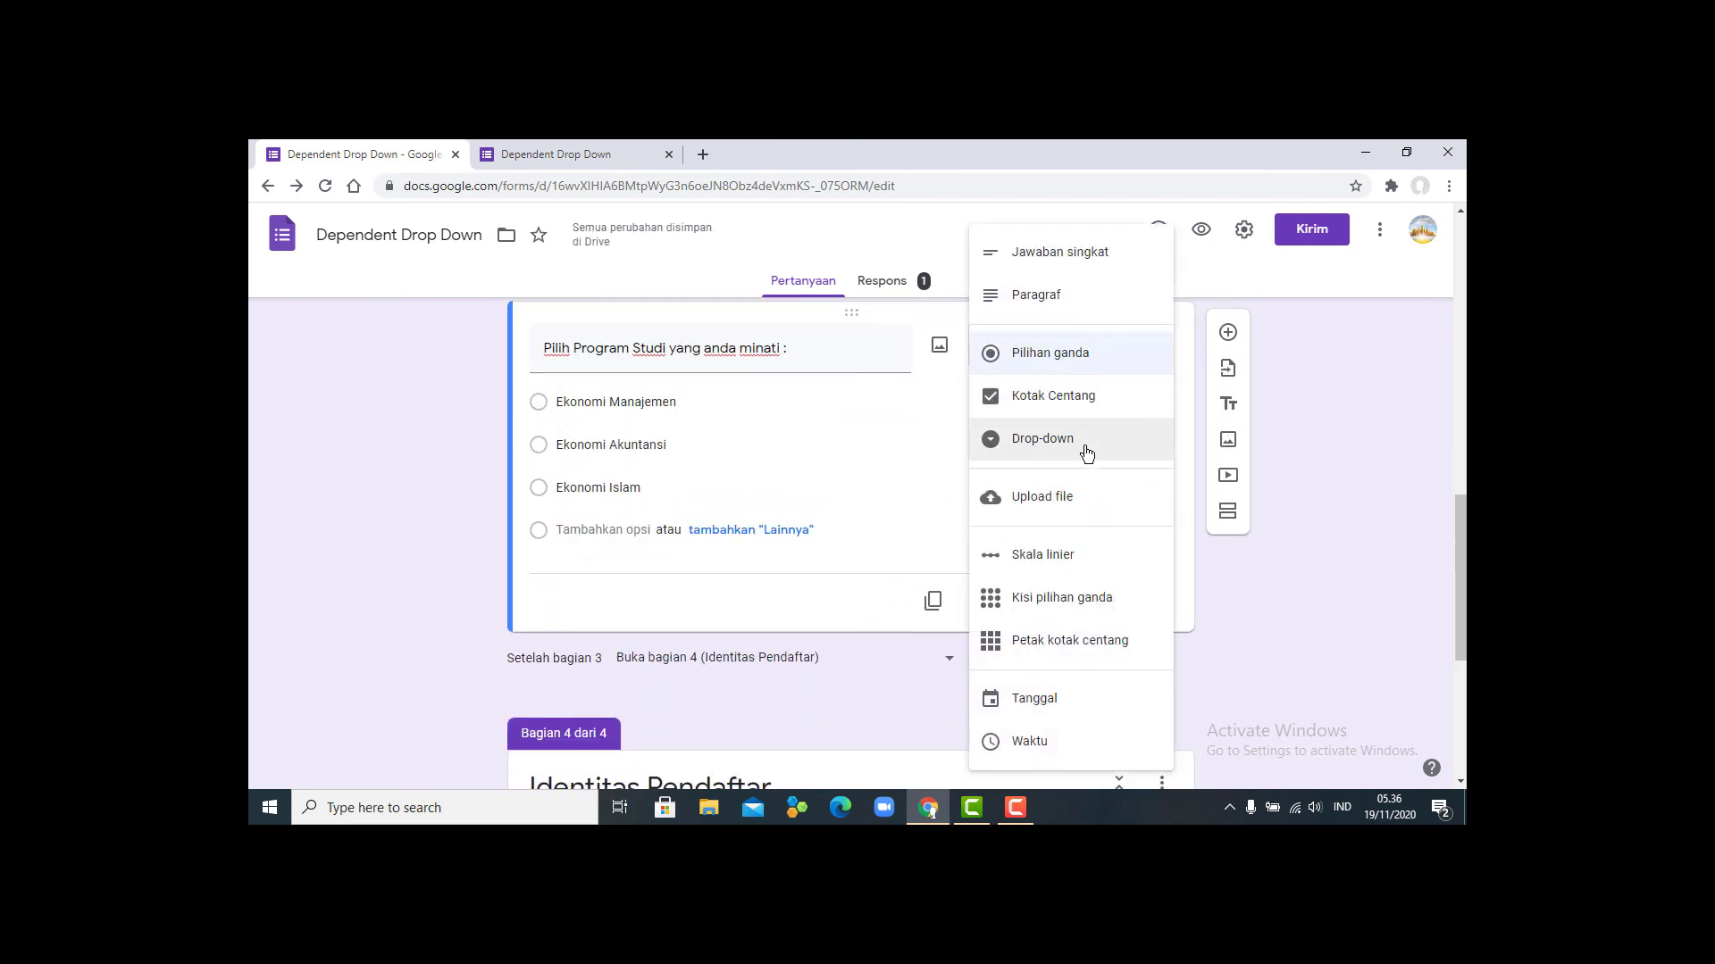
left_click(1068, 443)
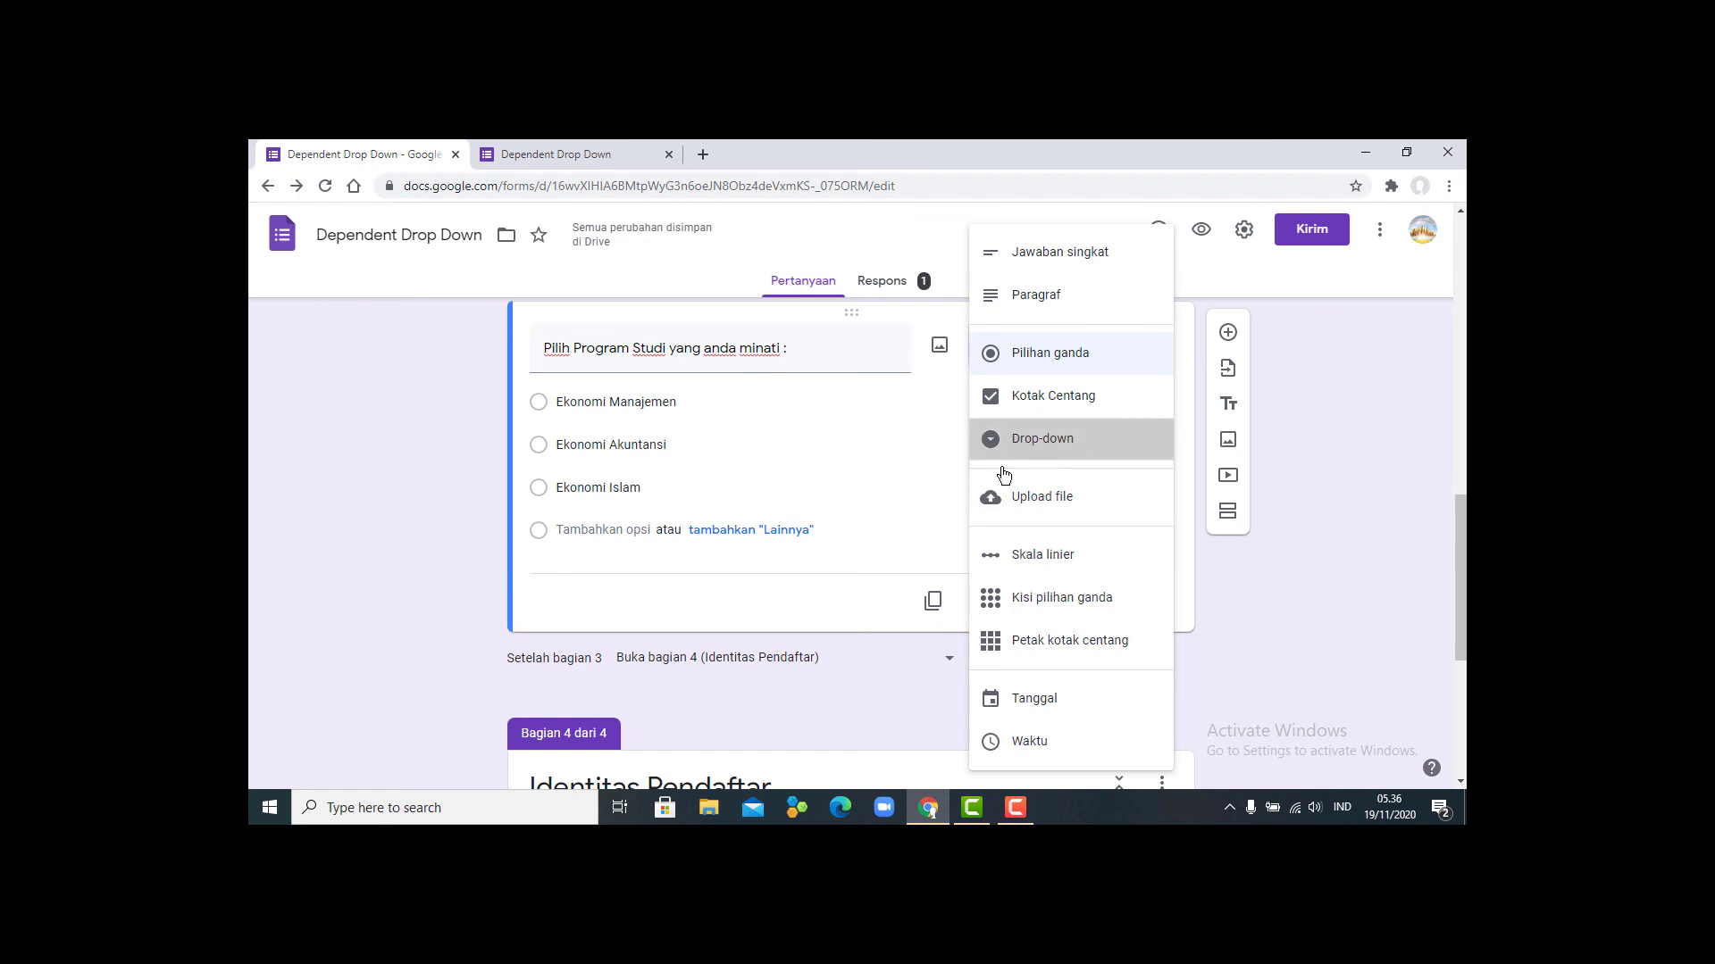
scroll(816, 522, "down", 3)
scroll(818, 521, "up", 12)
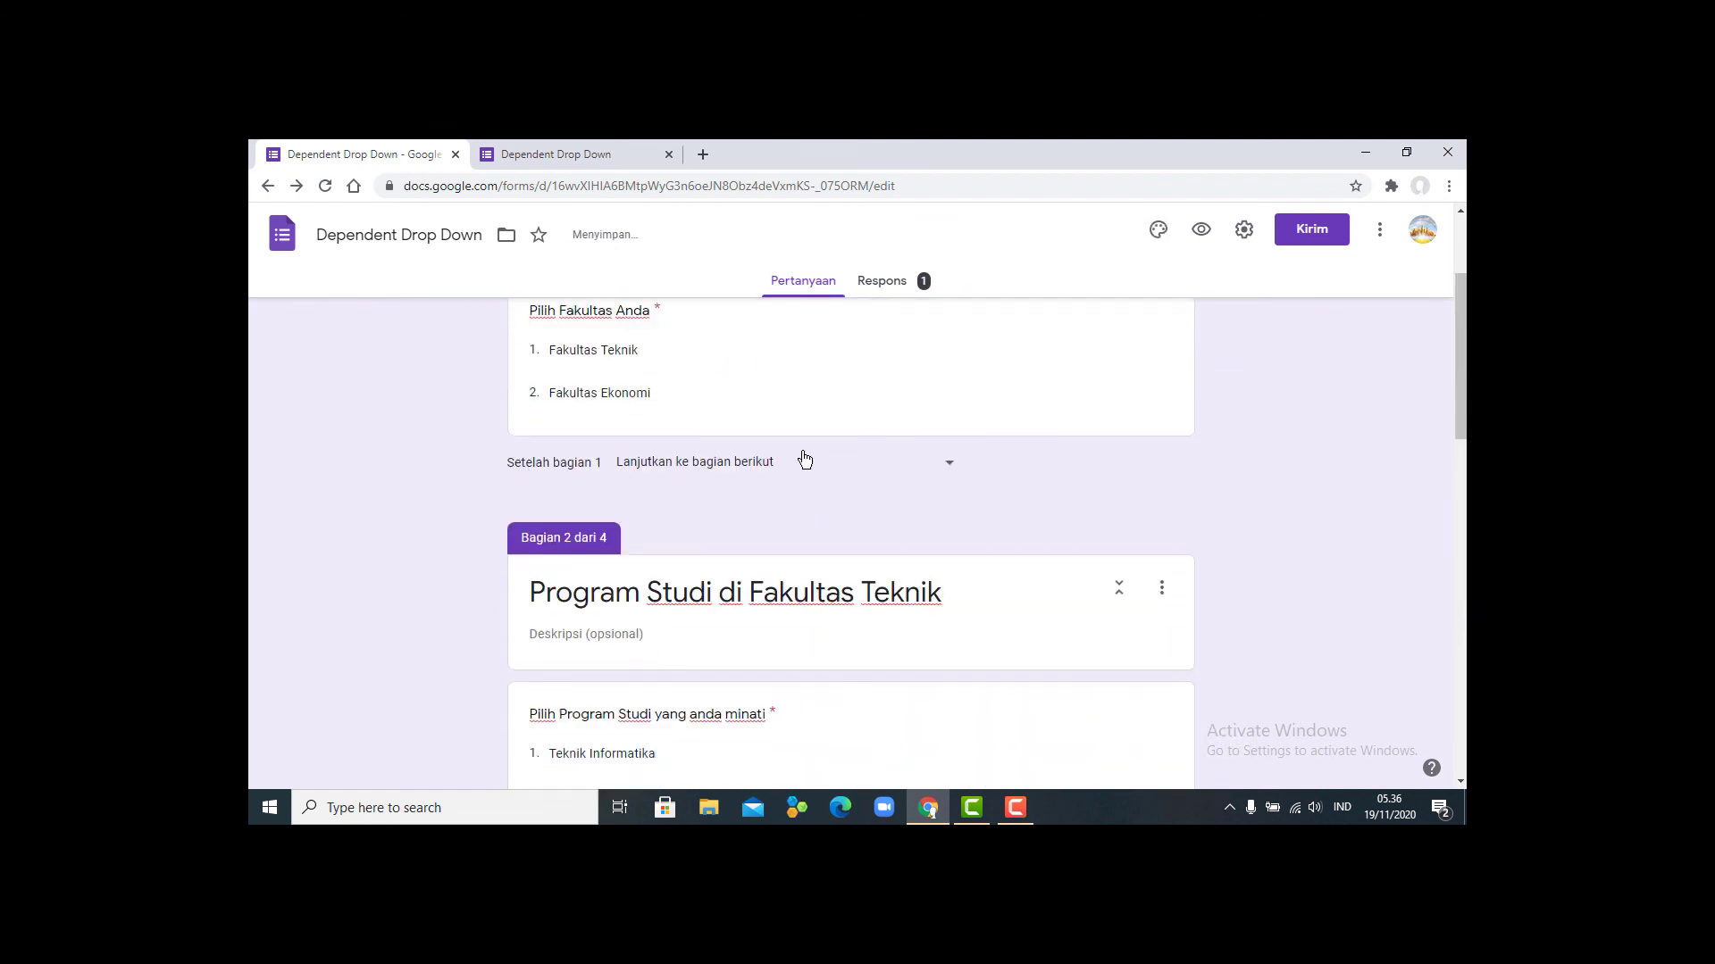
- Return to the form editor and open a fresh preview of the updated form
left_click(580, 162)
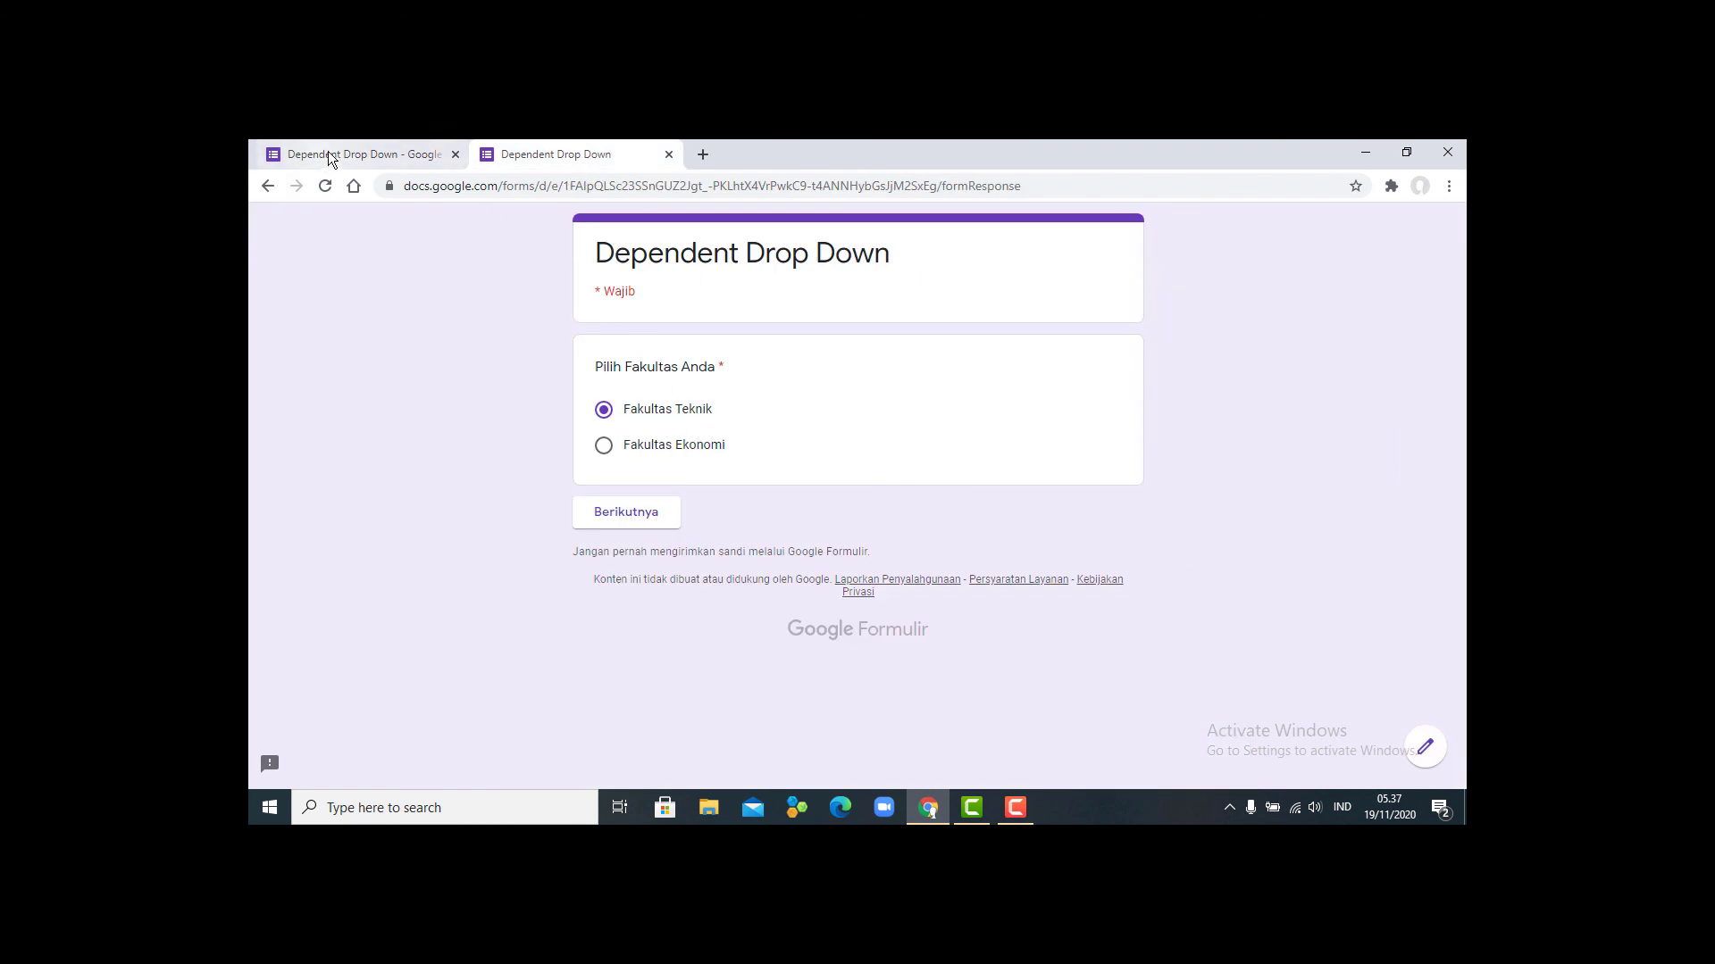
left_click(334, 159)
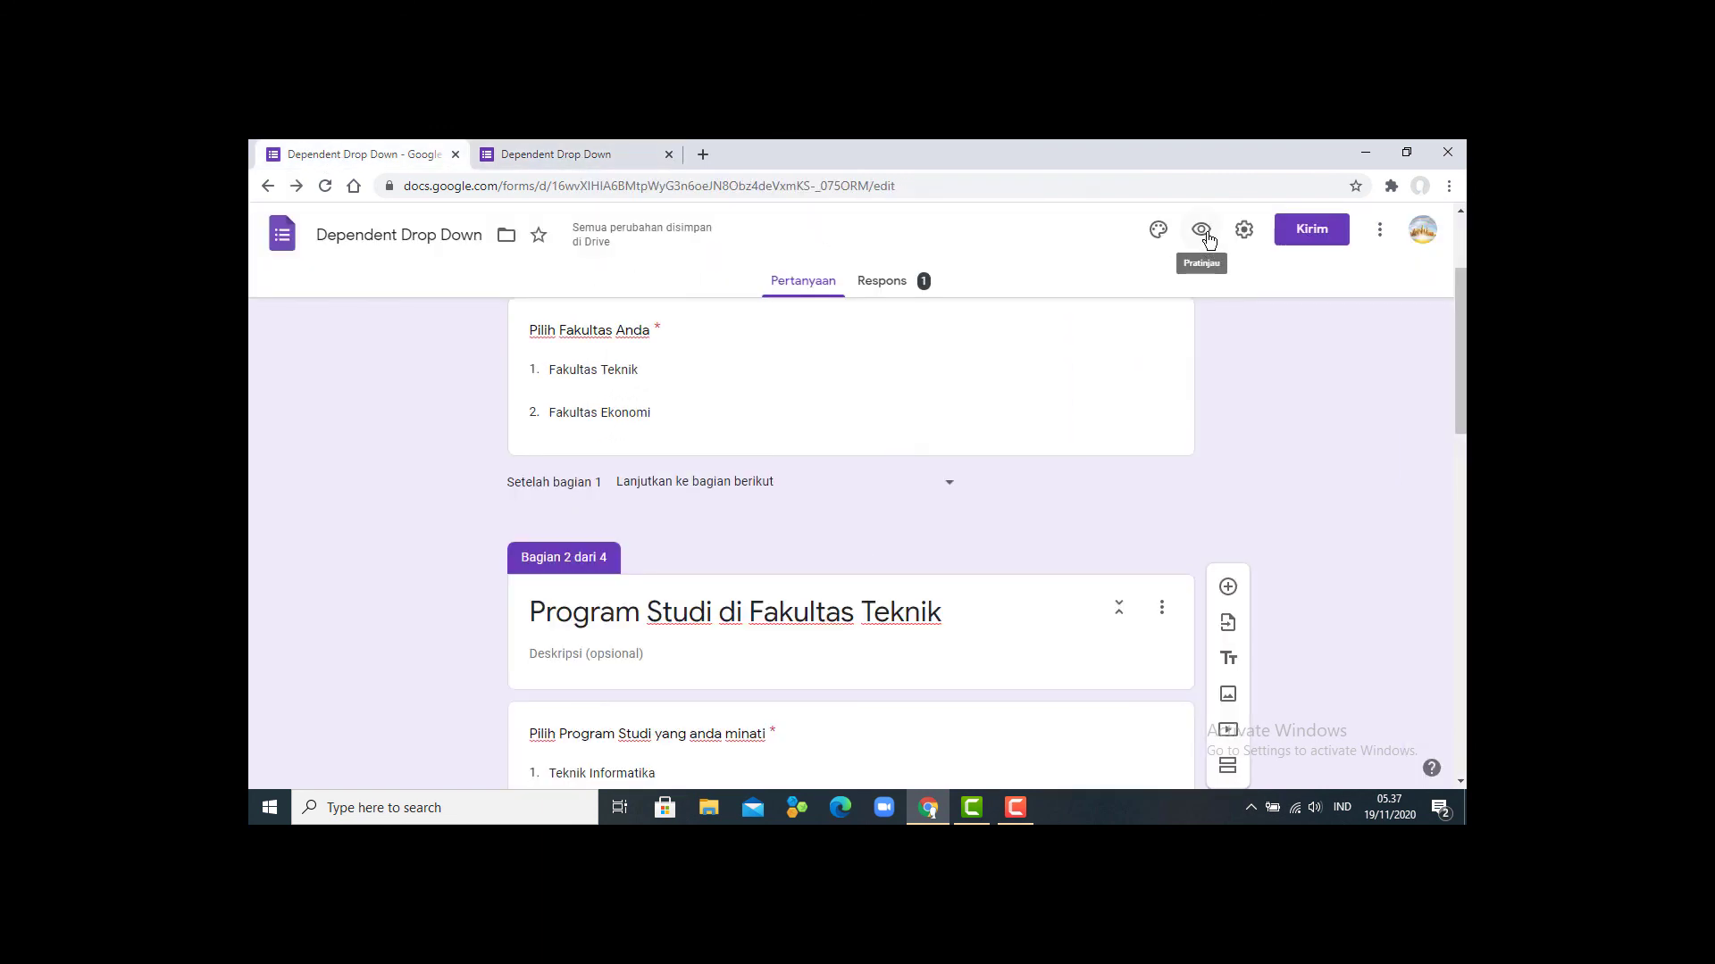
left_click(1203, 231)
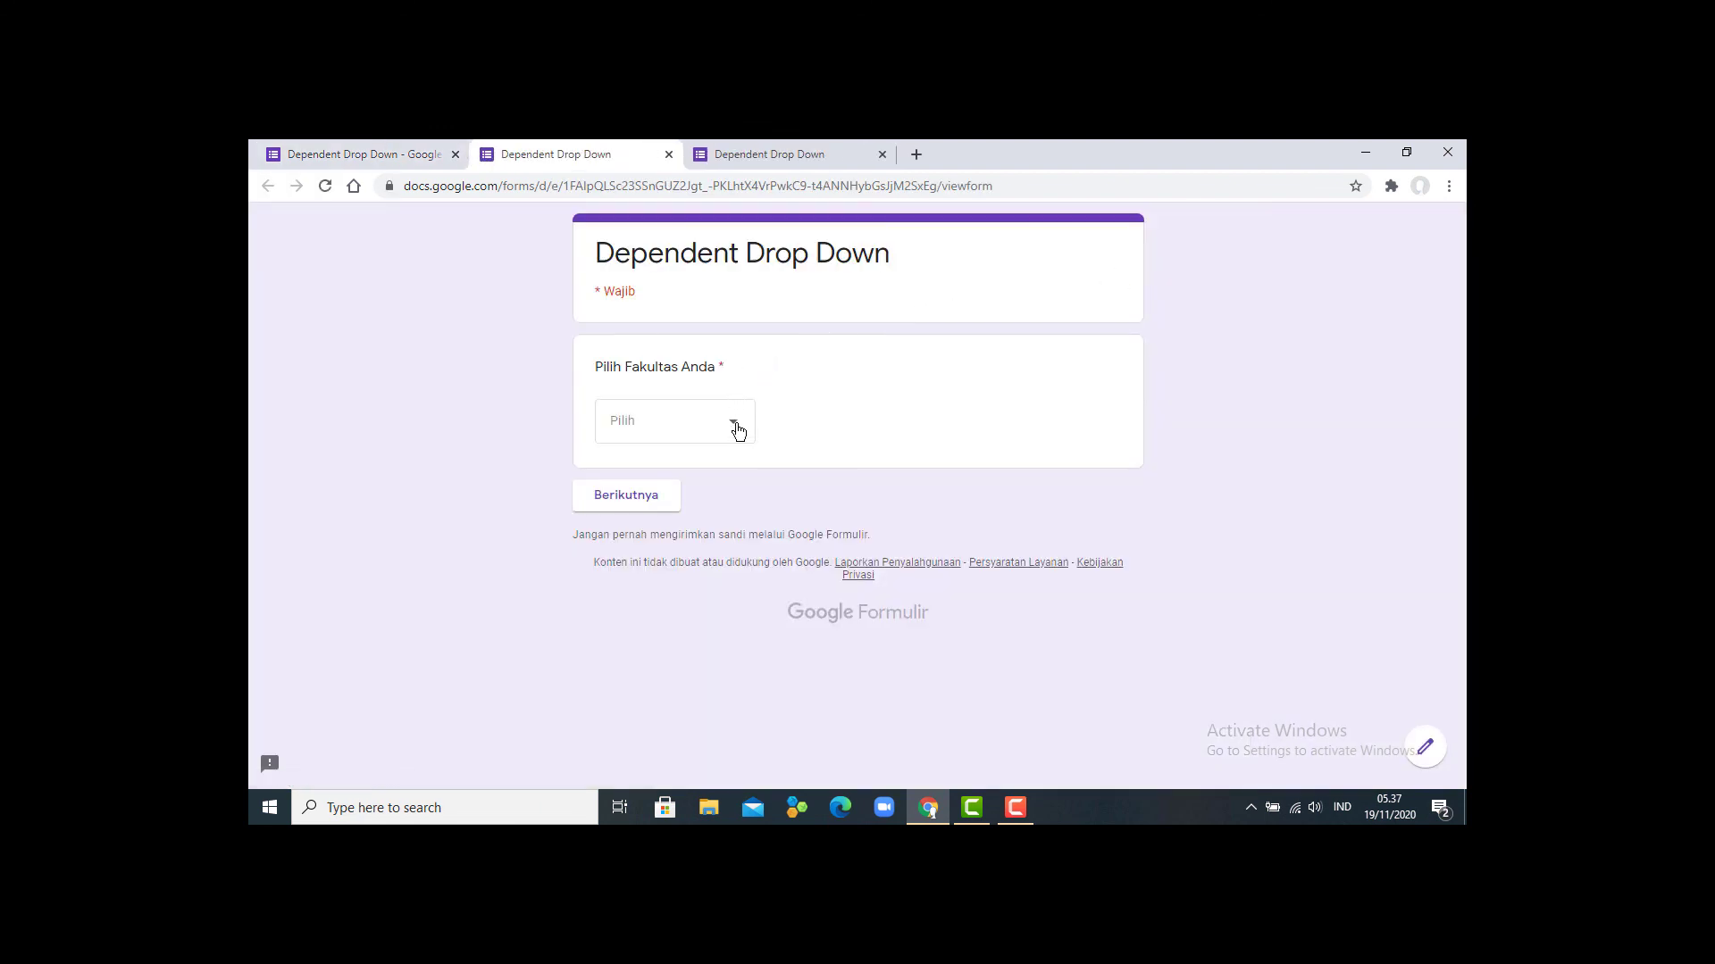
- In the preview, pick Fakultas Teknik, then Teknik Informatika, and continue to the identity page
left_click(732, 428)
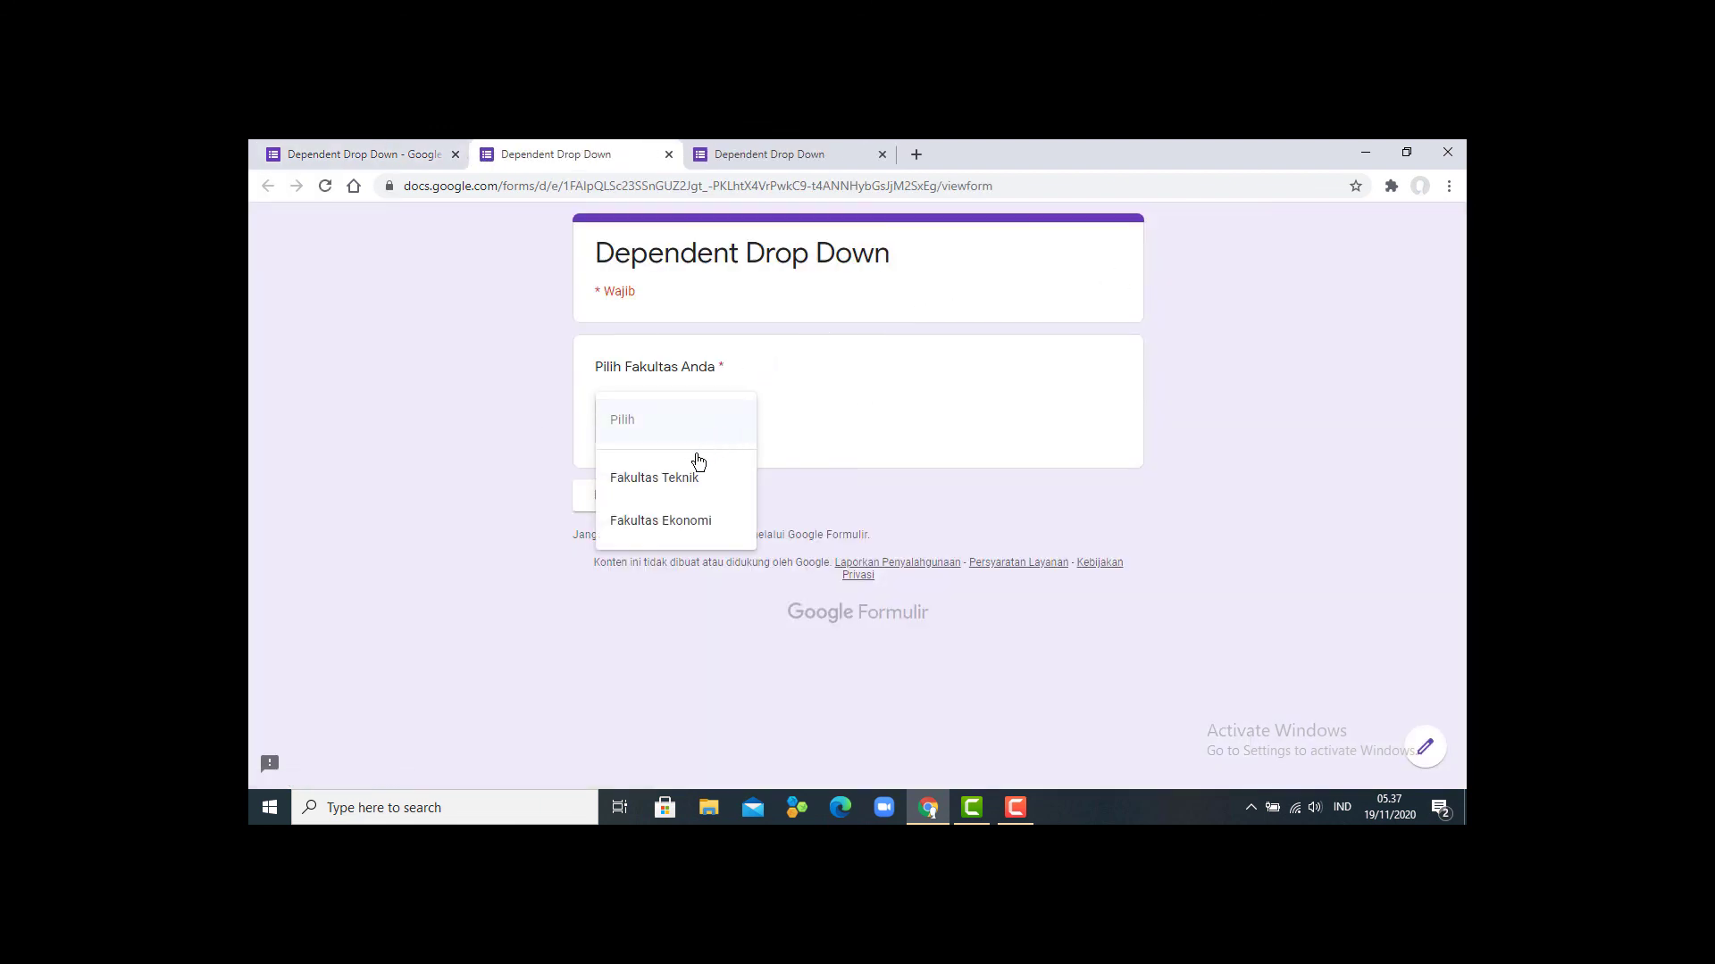
left_click(678, 478)
left_click(646, 508)
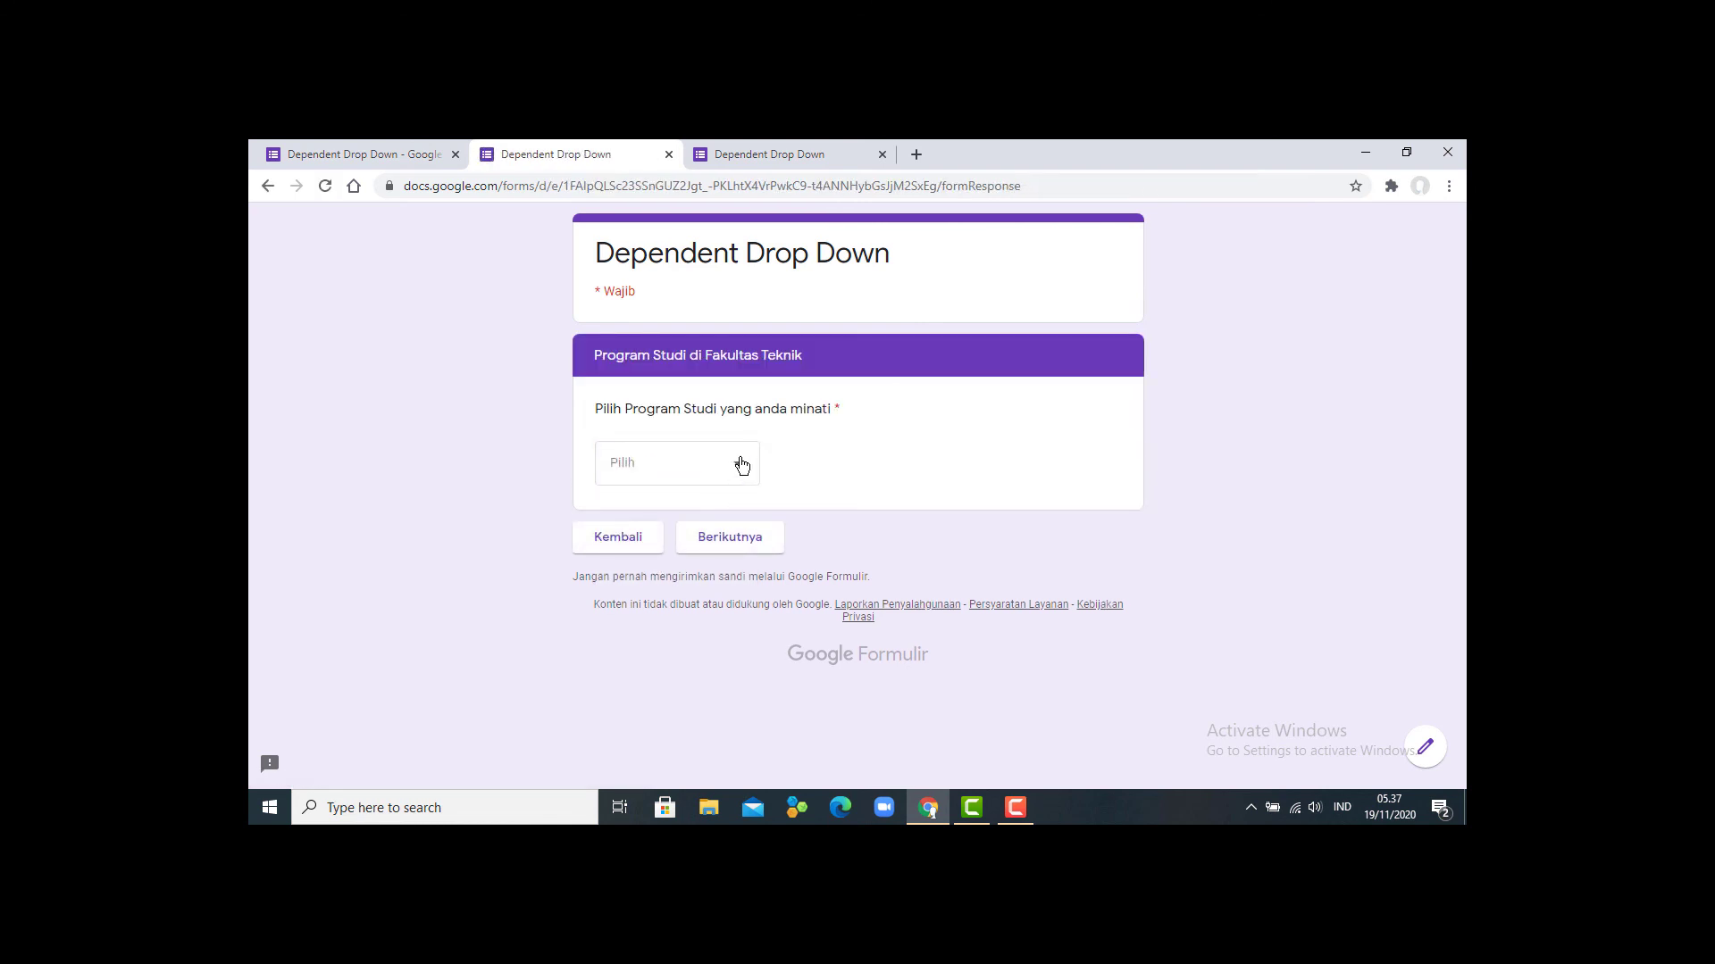
left_click(741, 464)
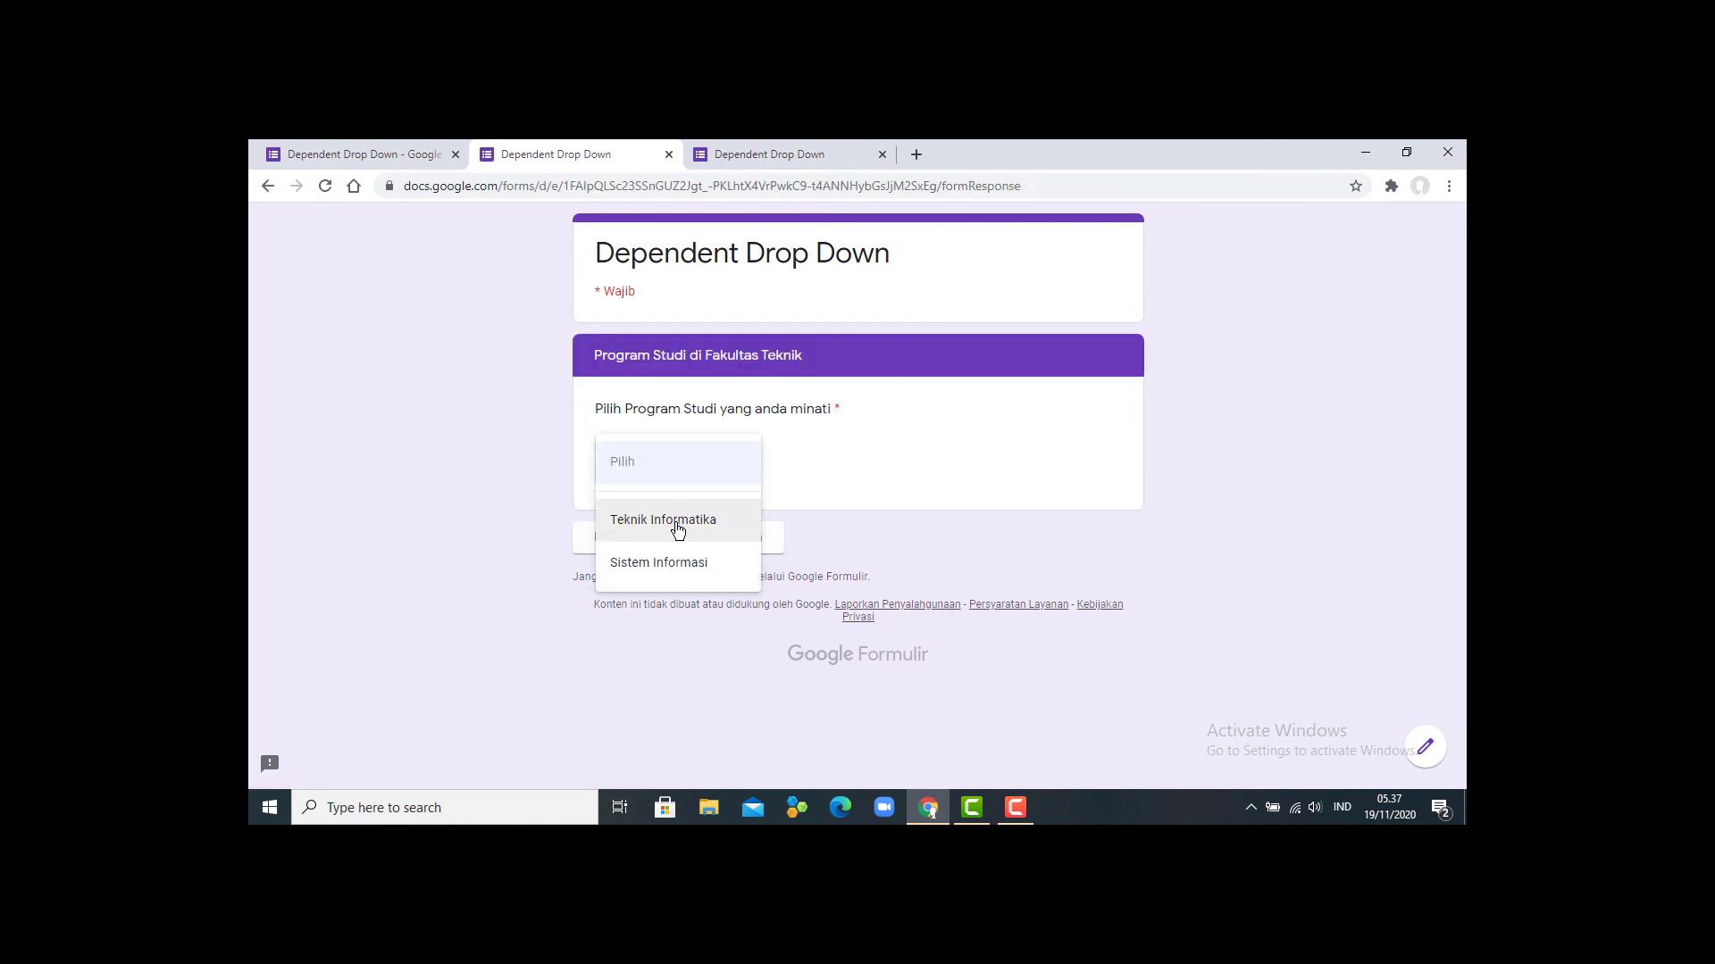
left_click(678, 530)
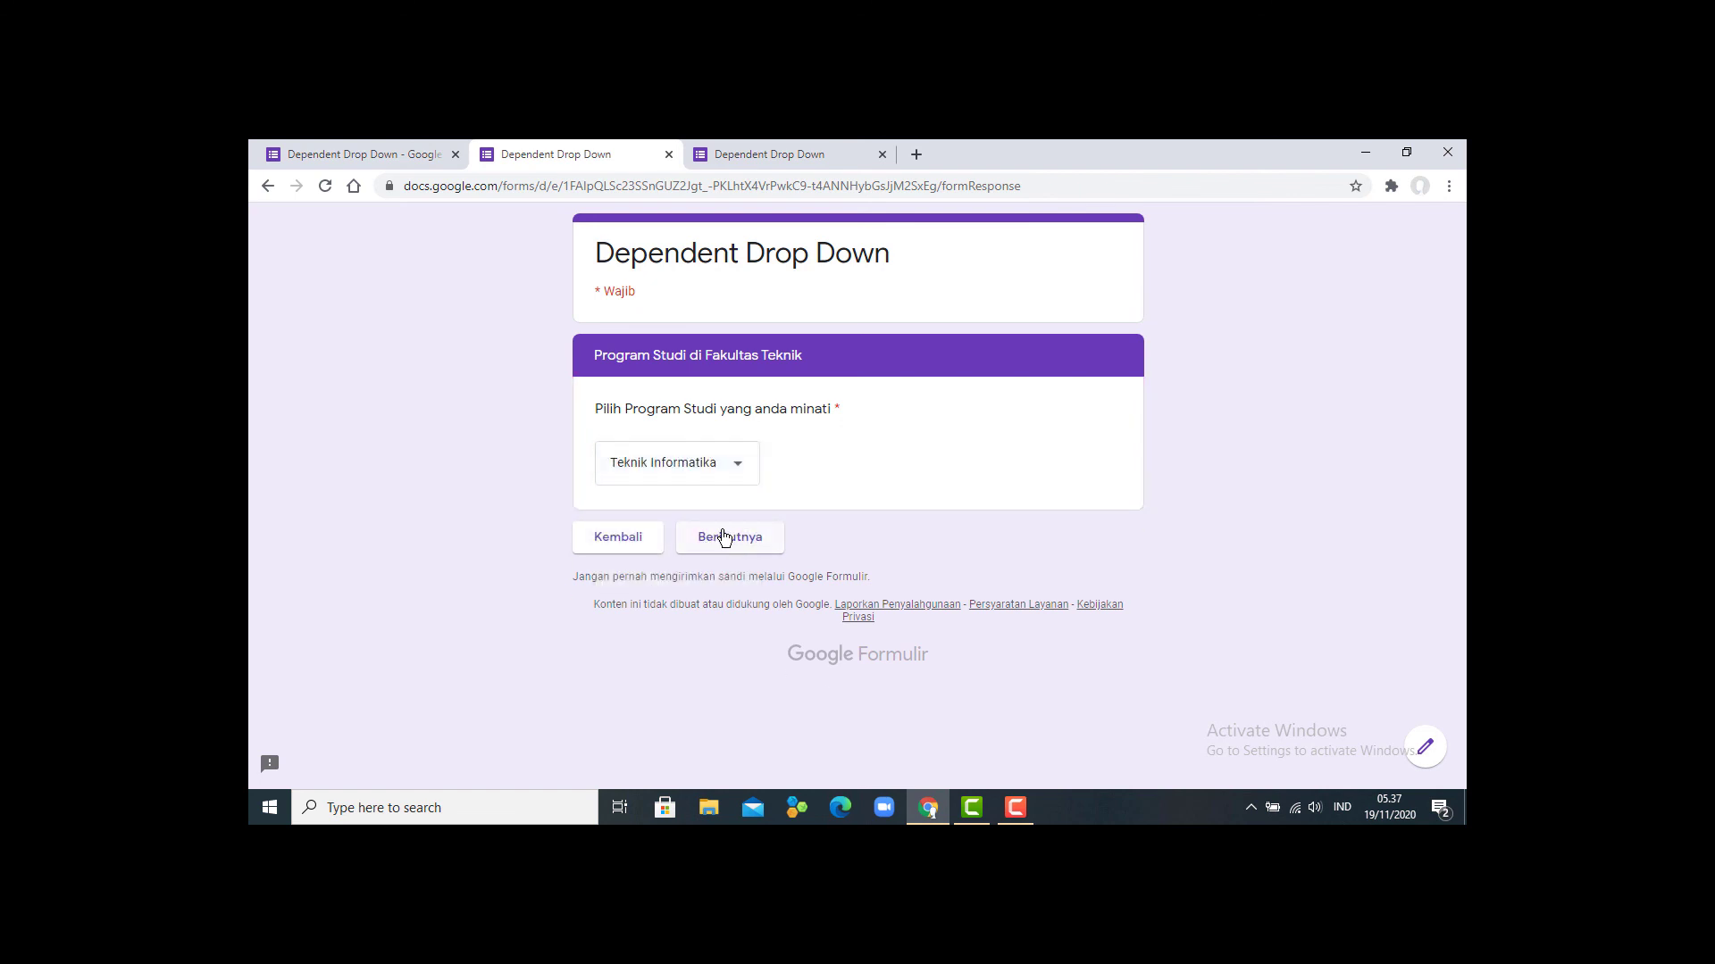
left_click(725, 538)
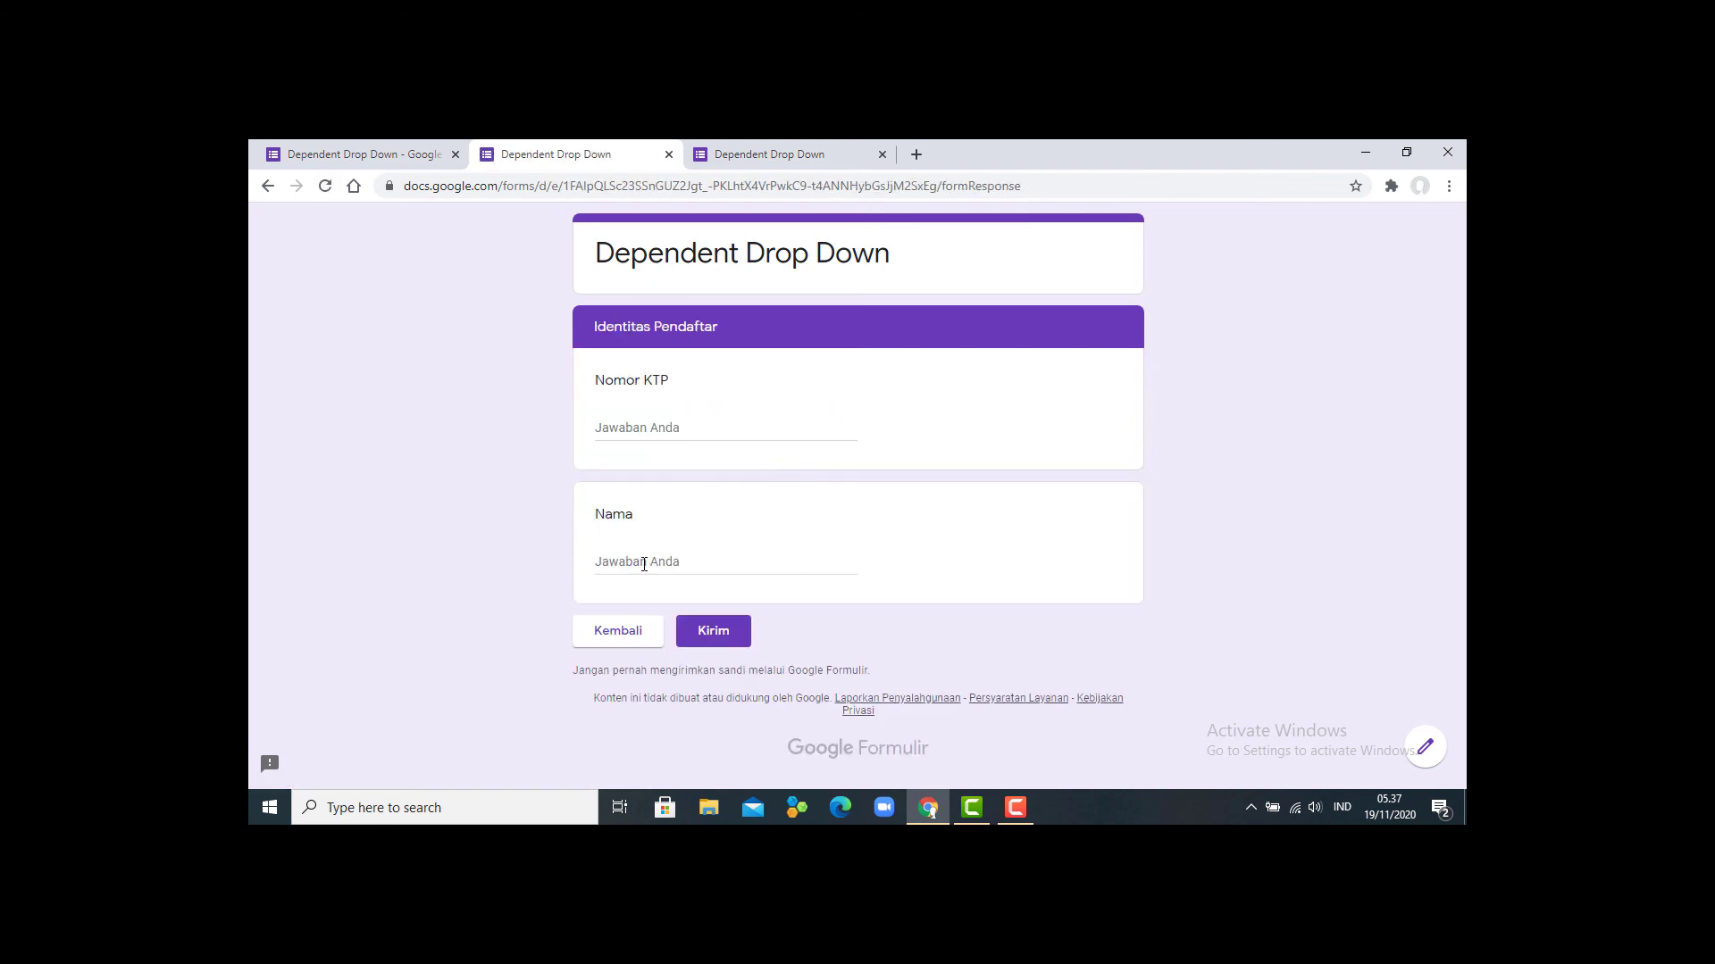